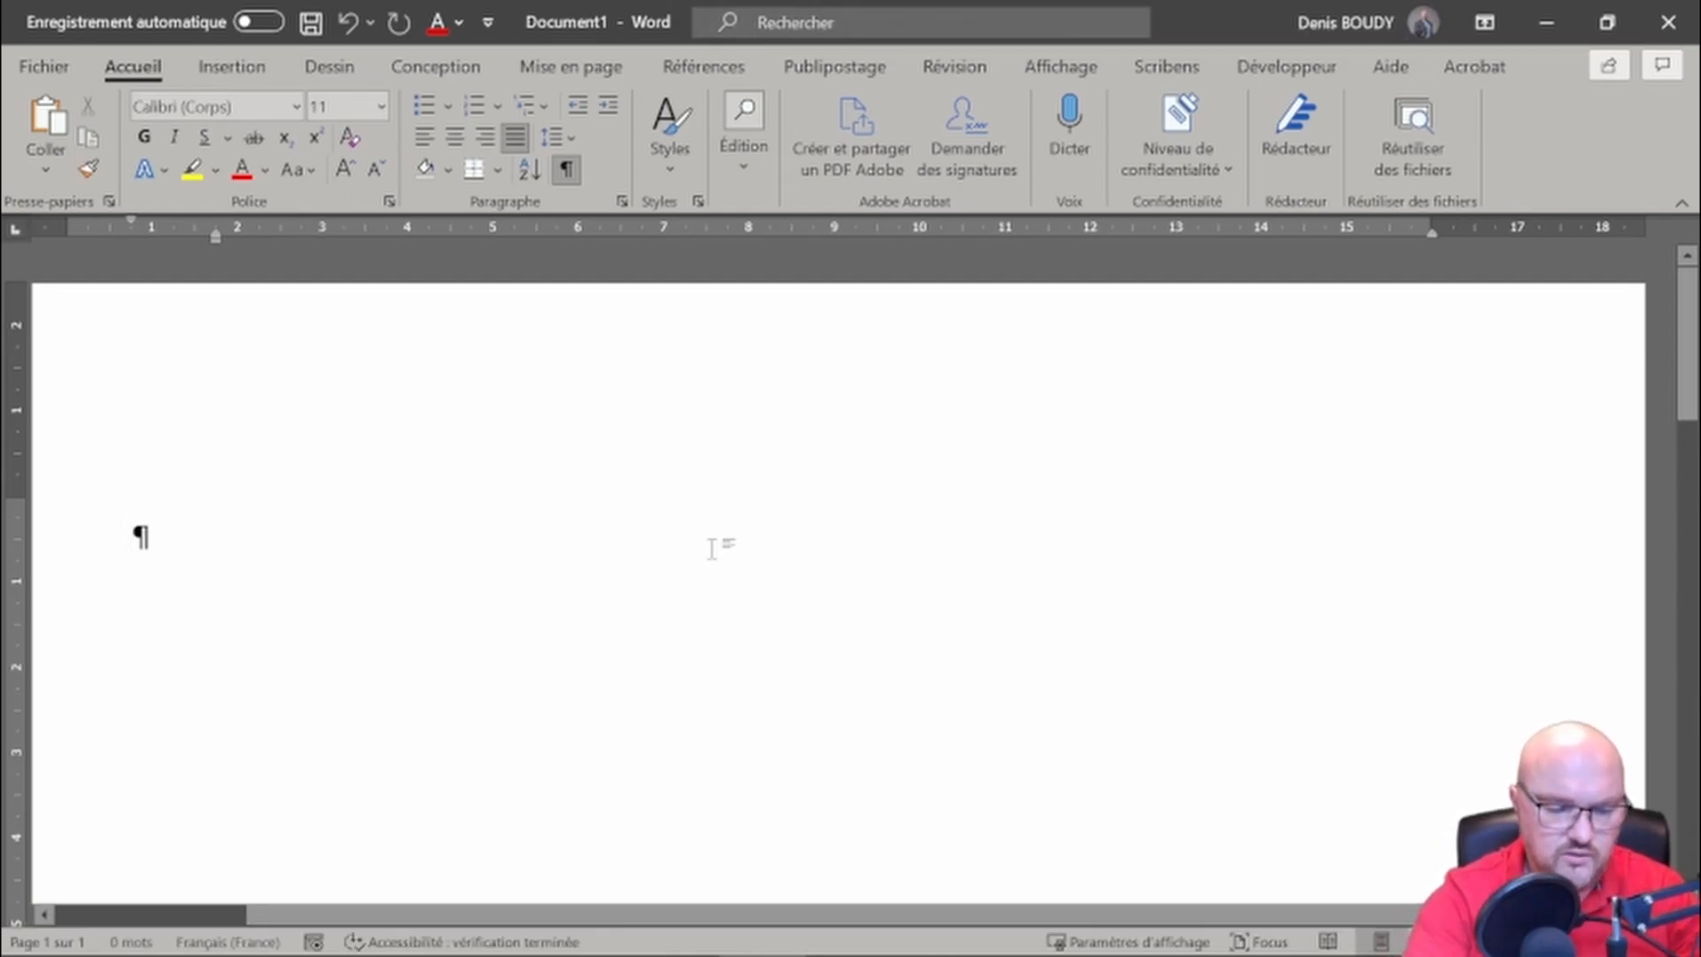
Write "Test de la ged en mode securisé" as the text of the blank document
type("Test de ")
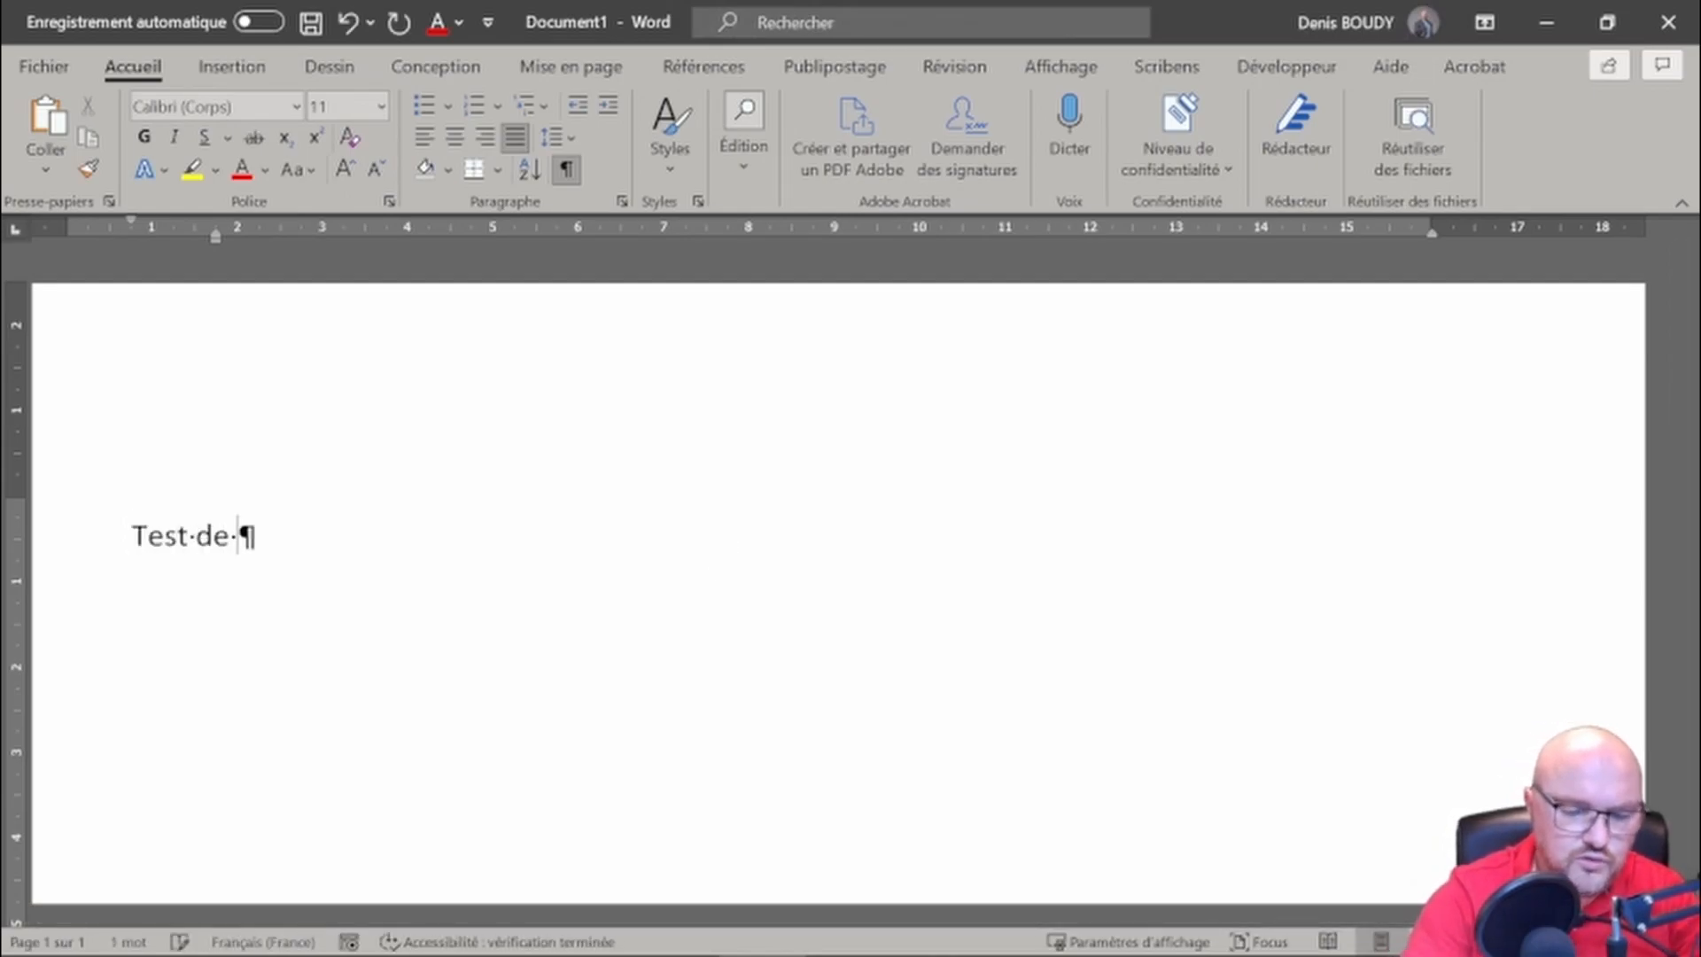
type("la ged en mode sec")
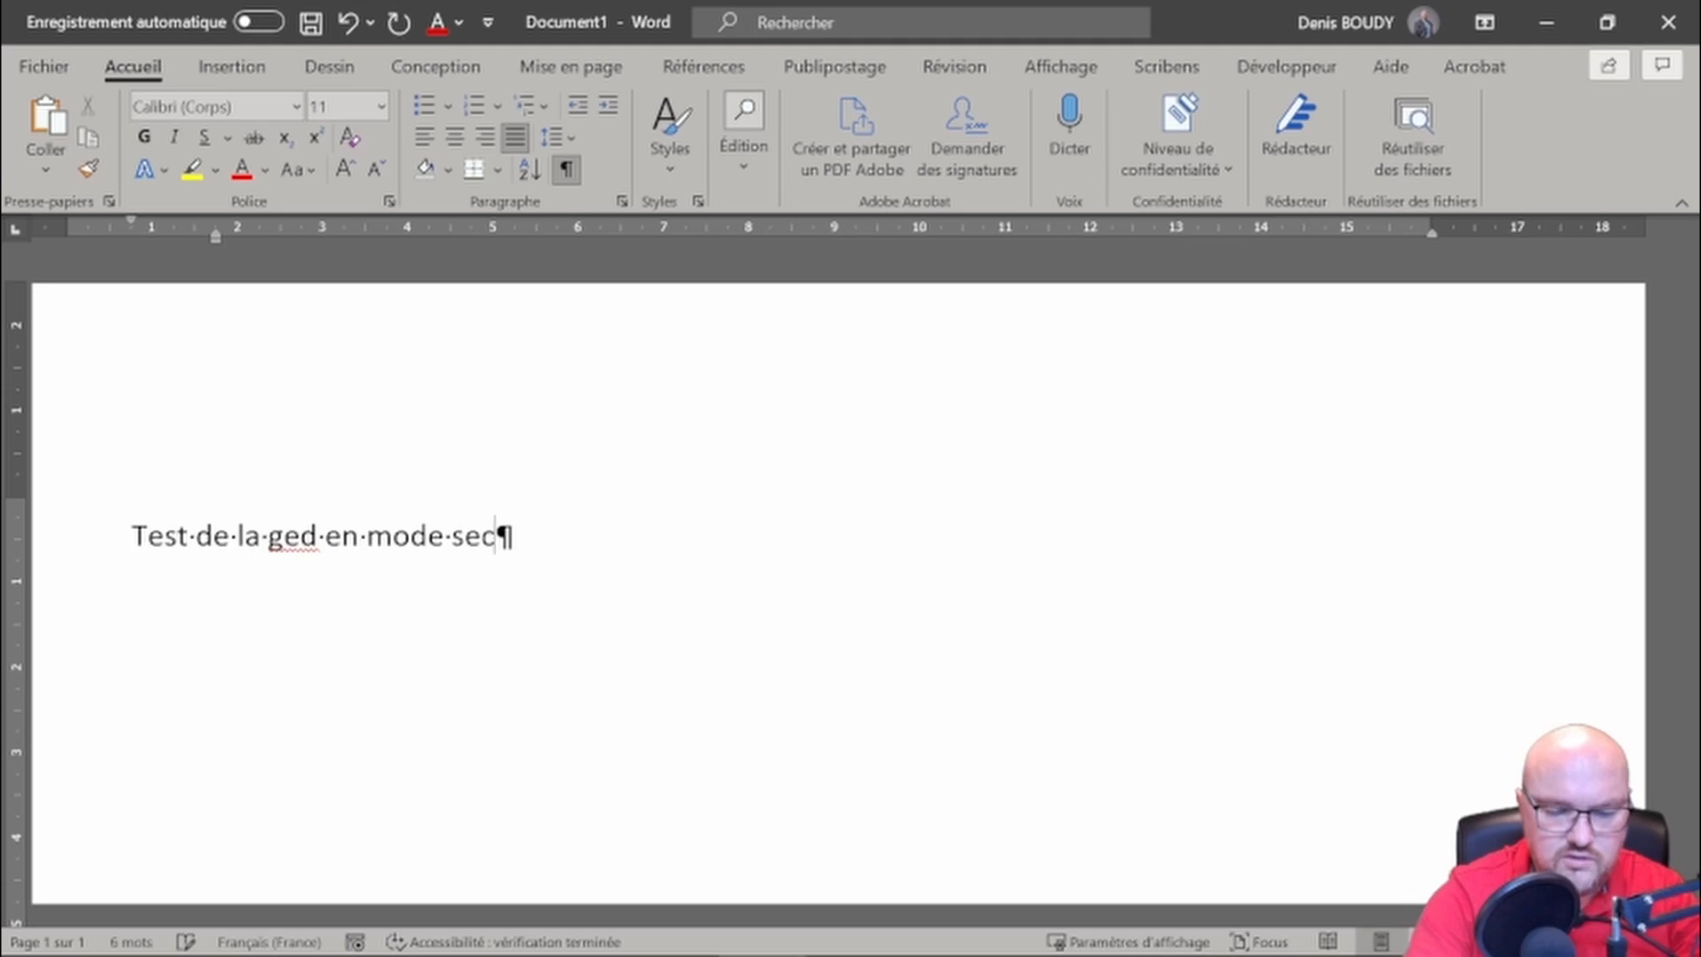
type("urisé")
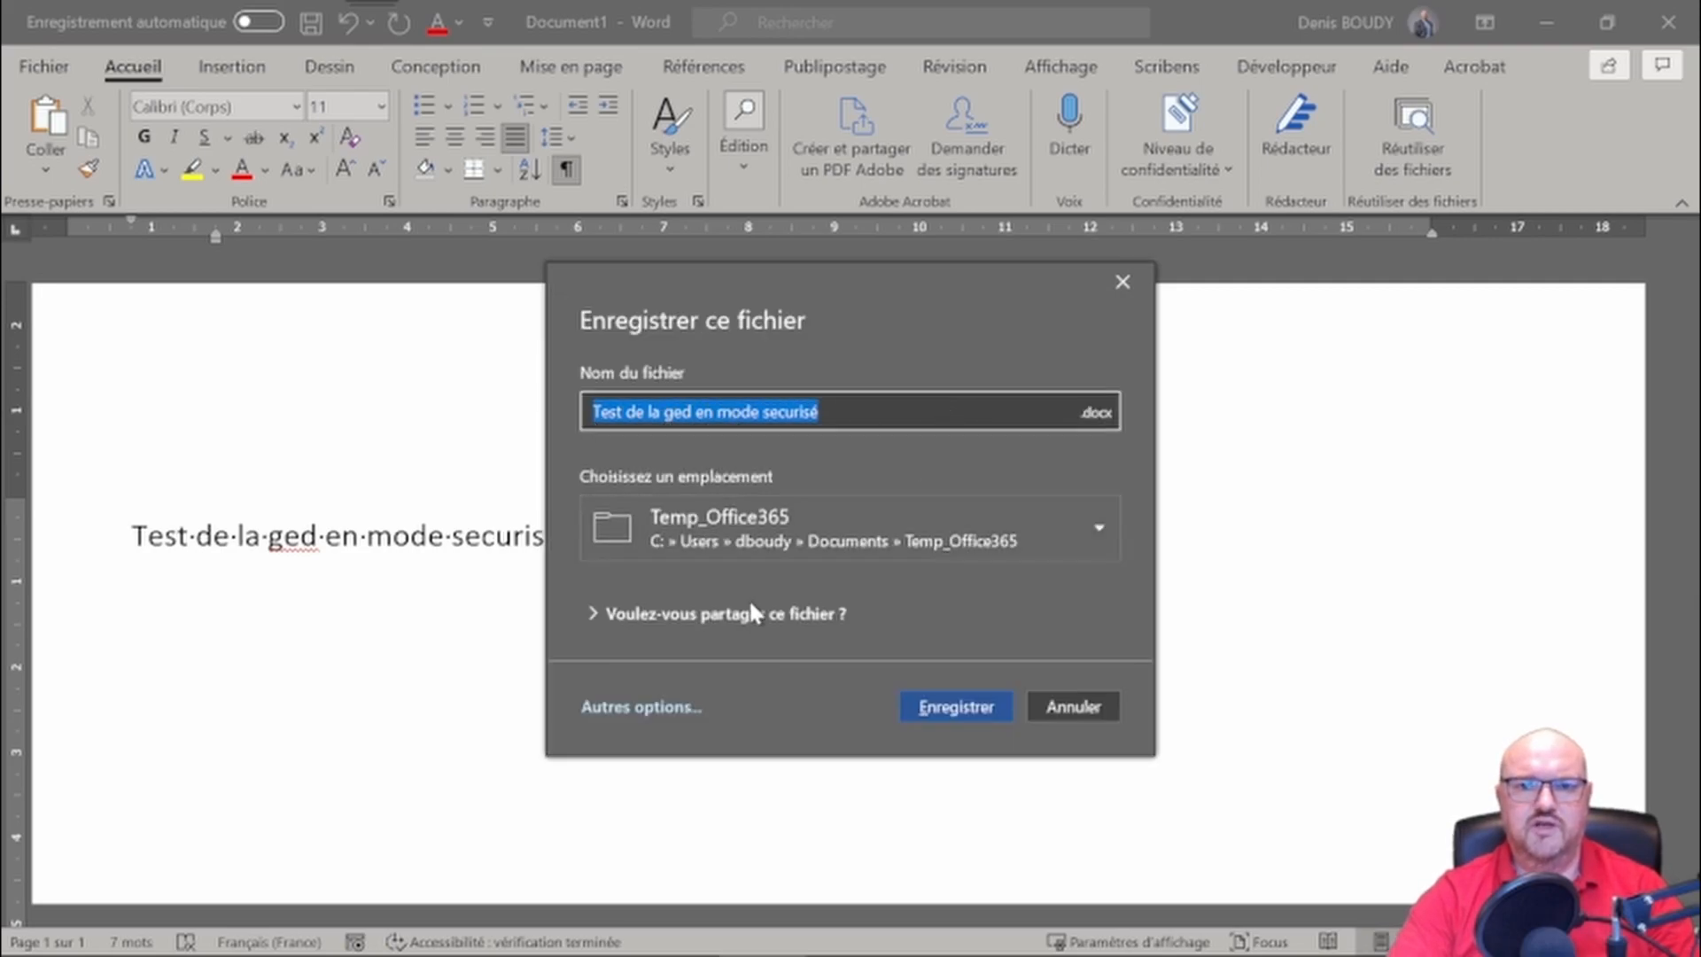
Save the document as Test de la ged en mode securisé.docx in the Documents > Demo > AGORA folder and close Word
left_click(655, 706)
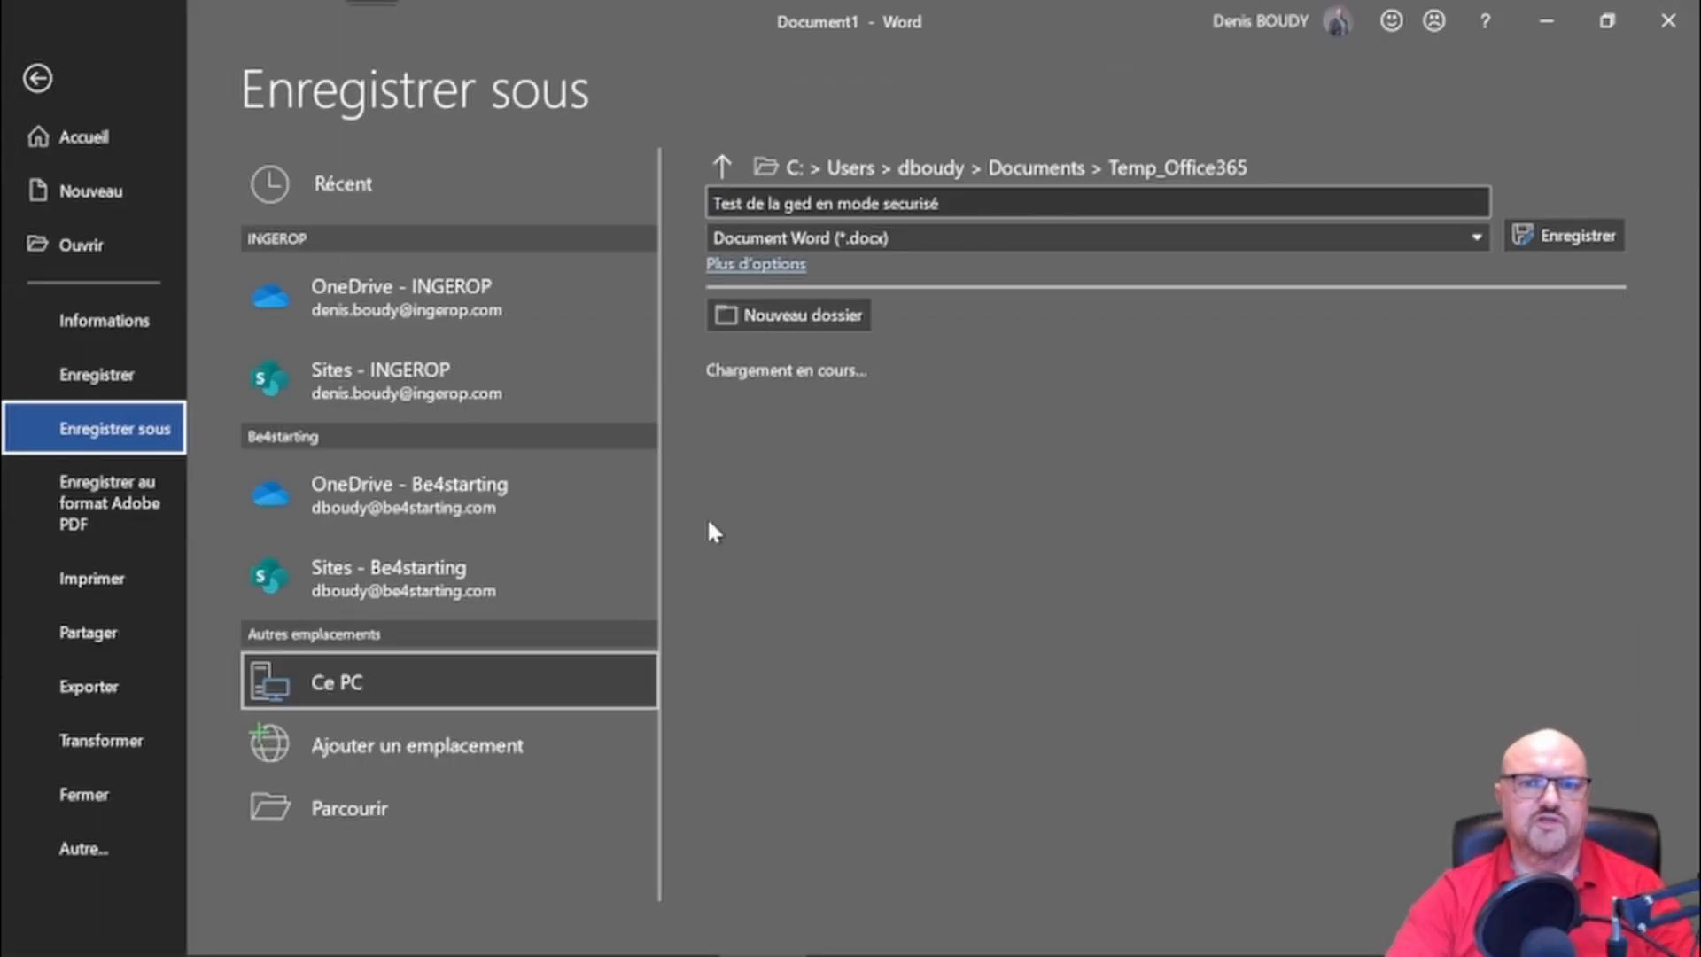
left_click(924, 165)
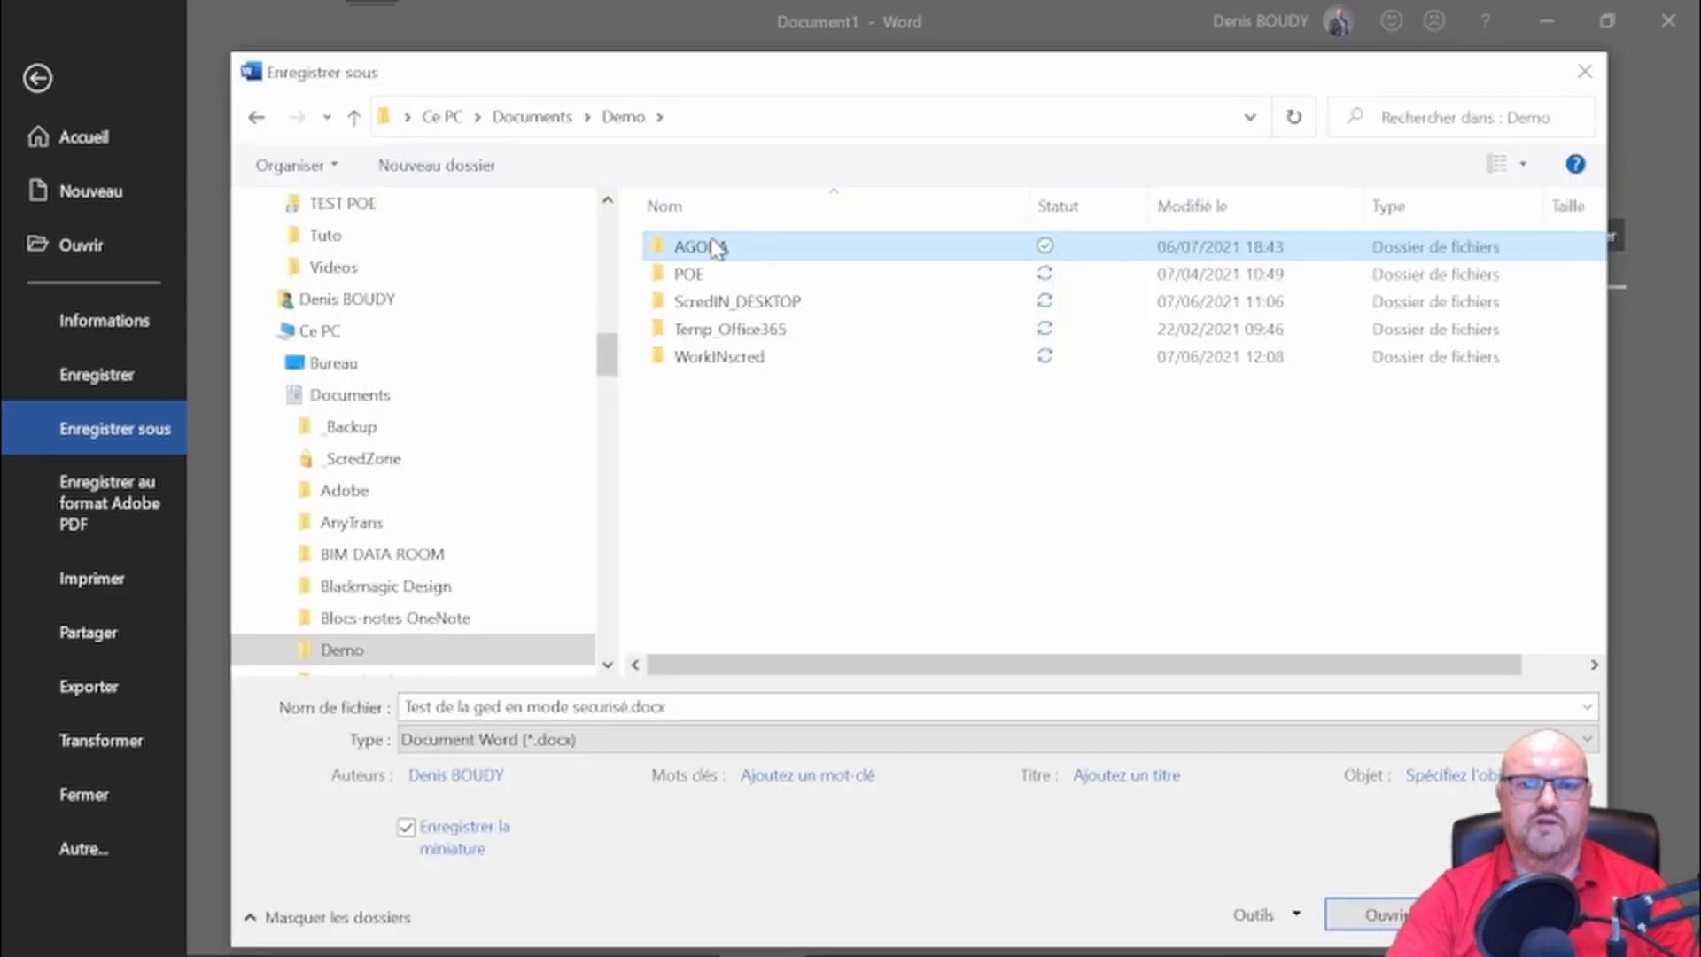
double_click(700, 247)
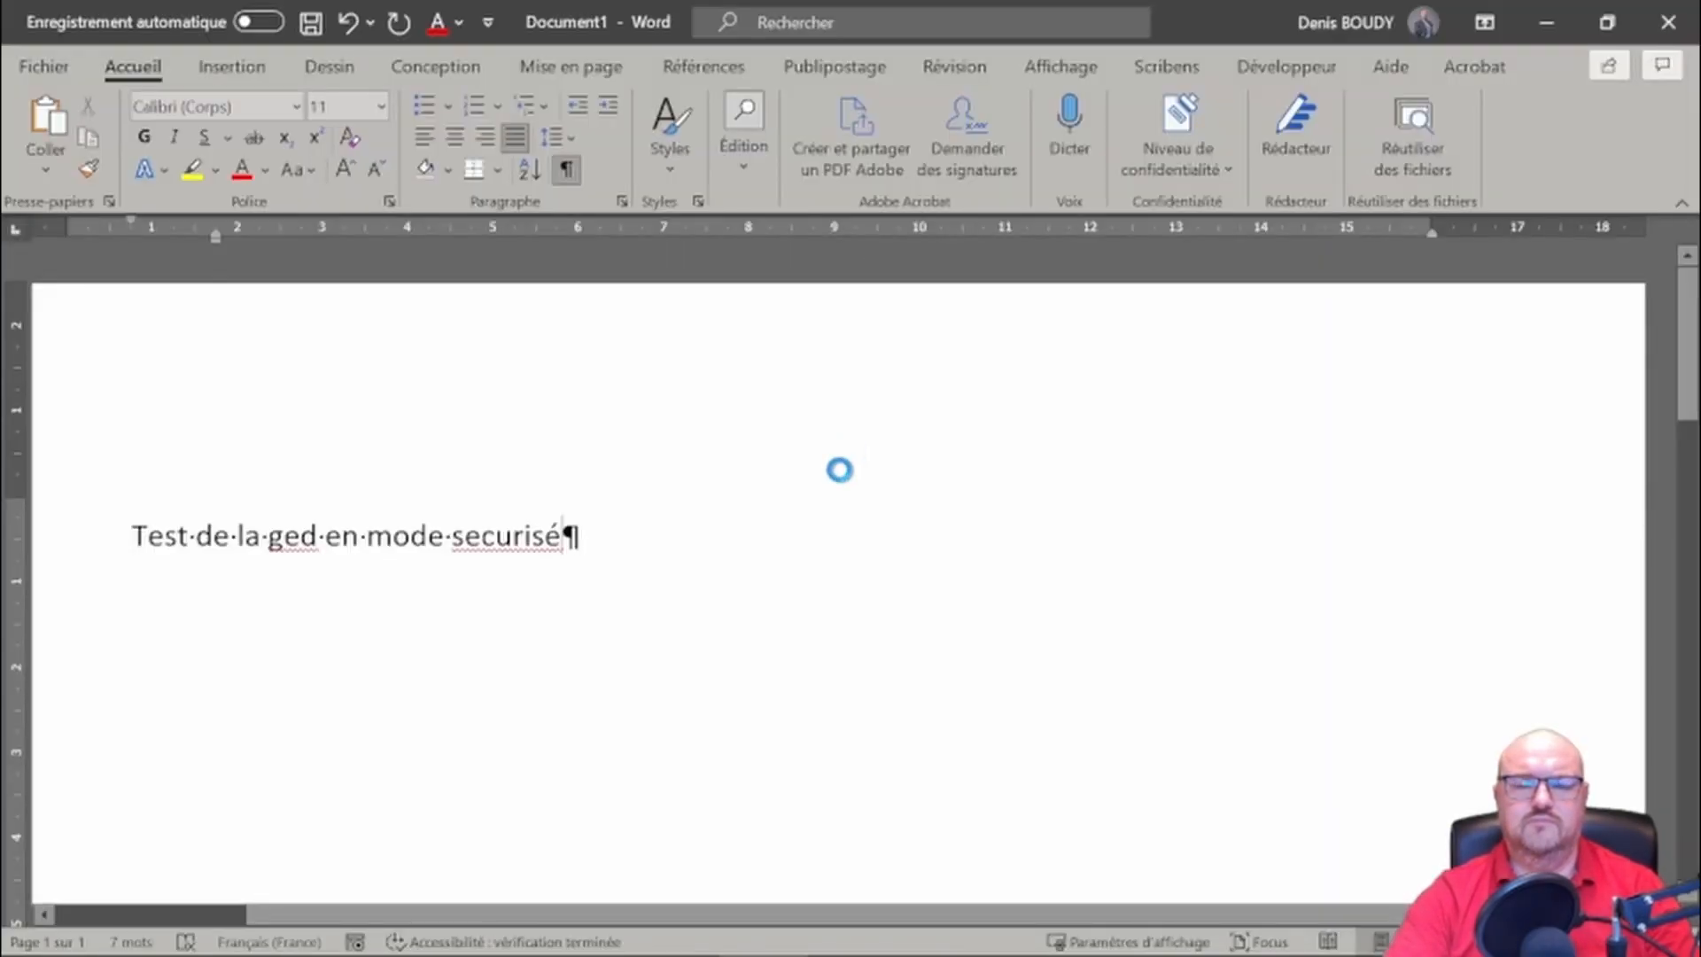
left_click(1669, 24)
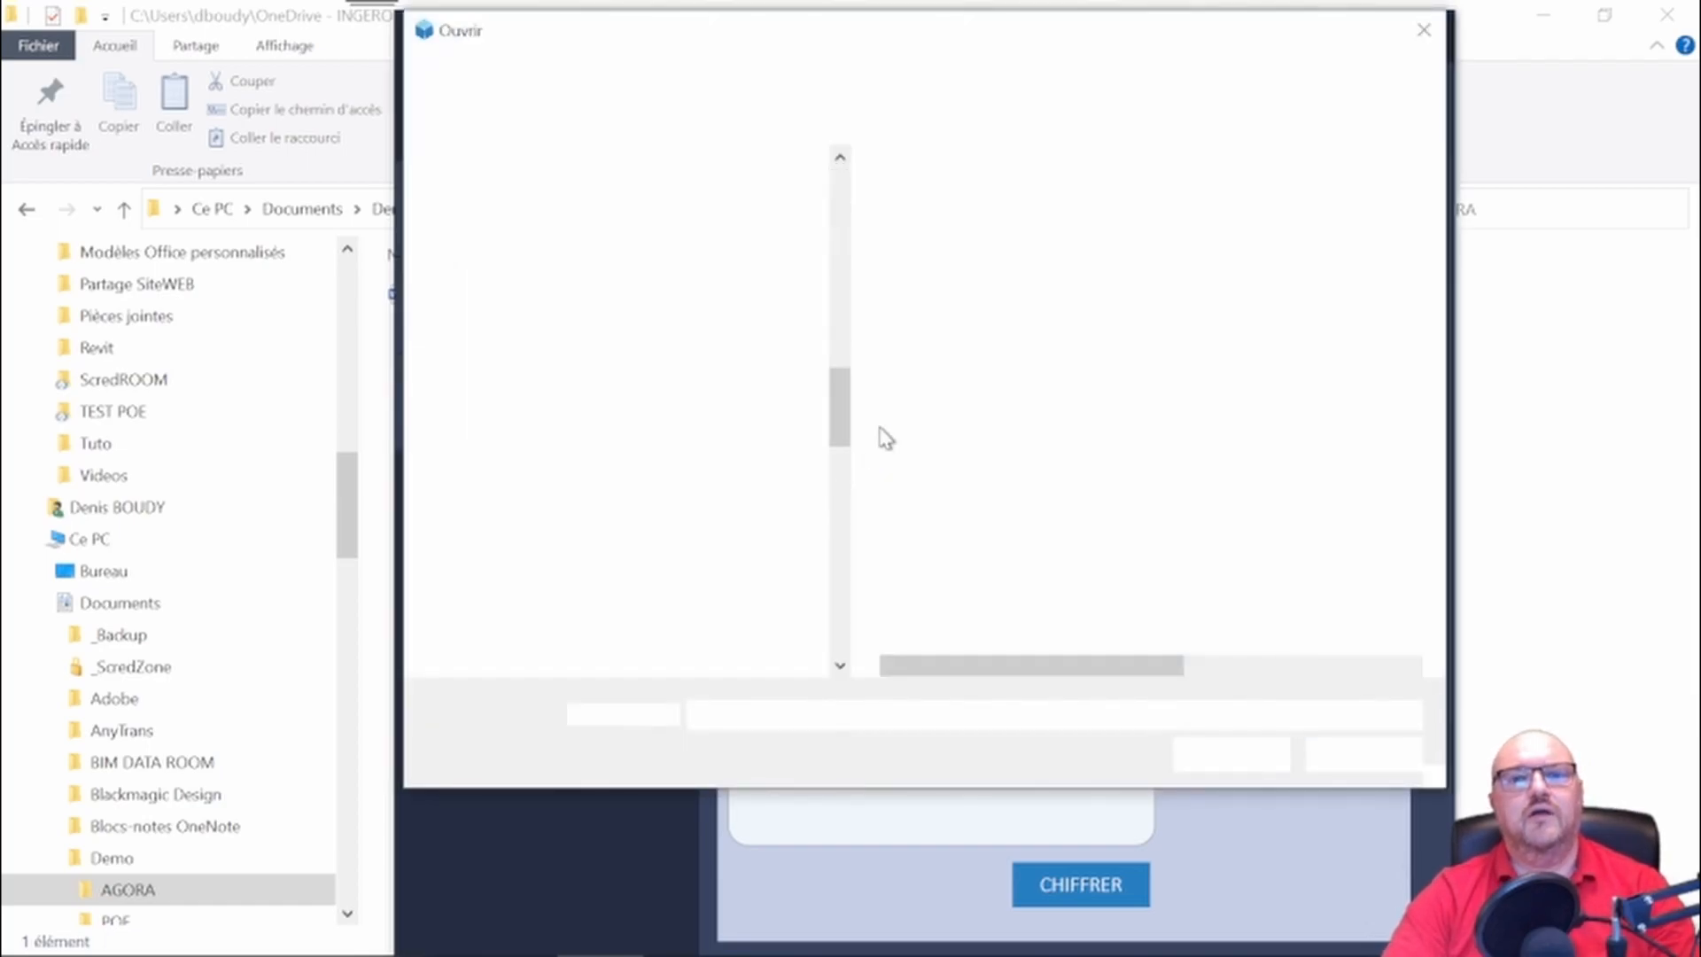
In ScredIn, add Test de la ged en mode securisé.docx to the files to encrypt and set the collaborators who get access
left_click(939, 209)
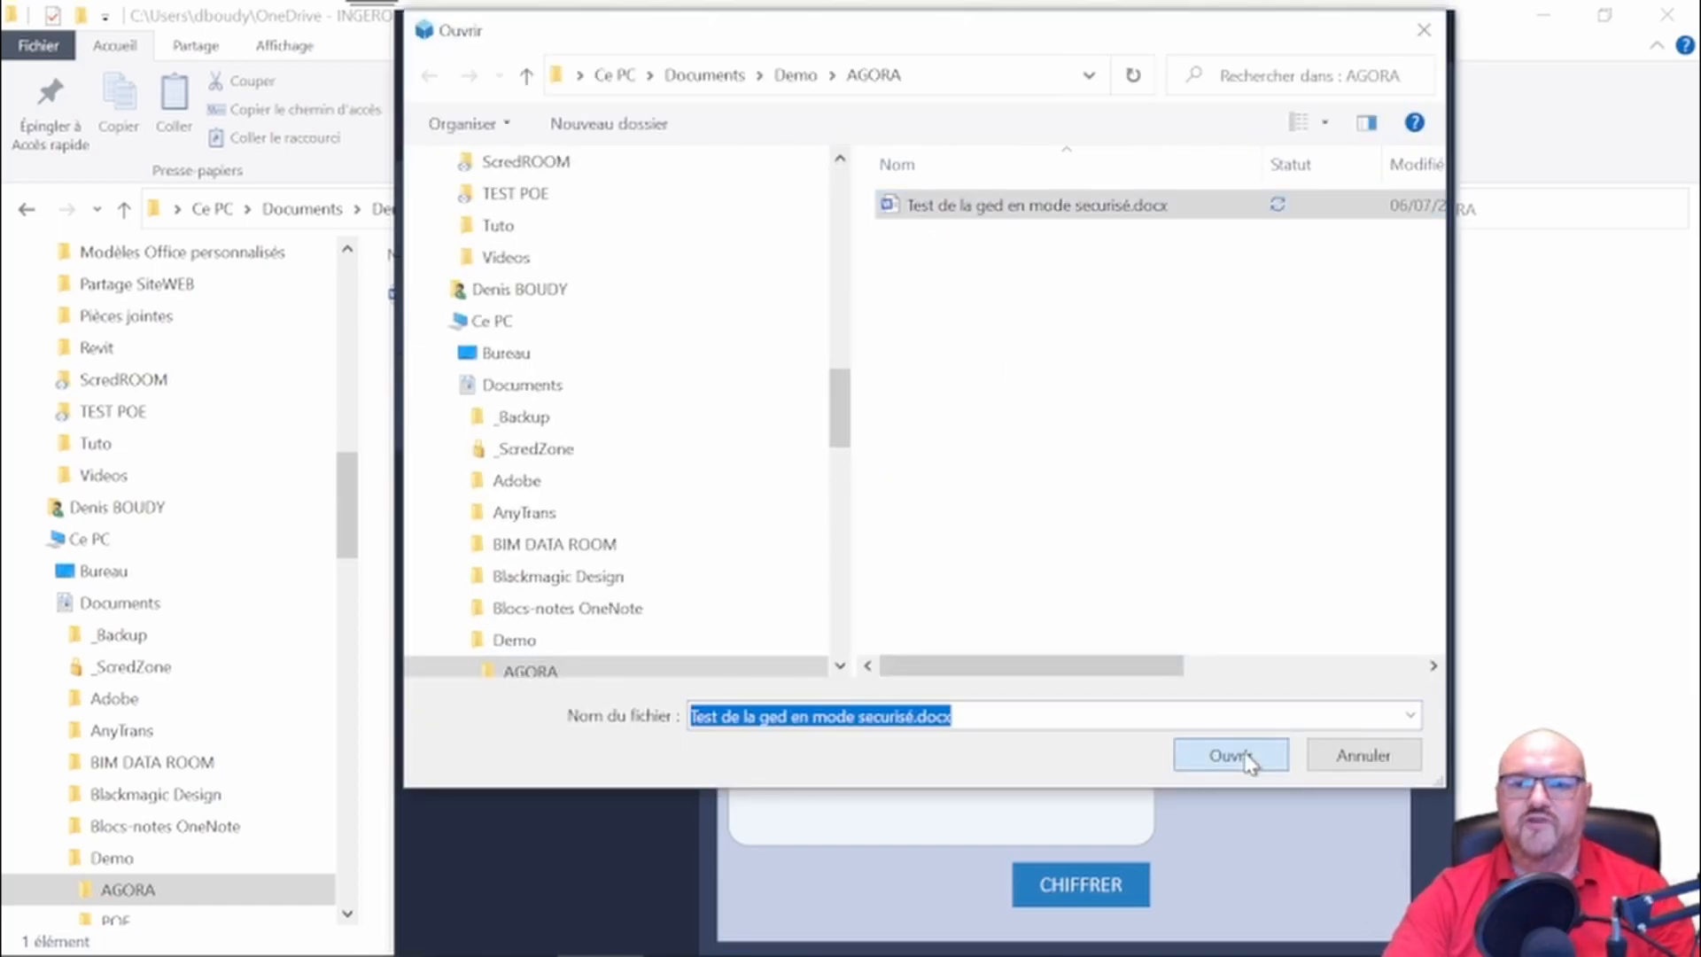
left_click(1247, 759)
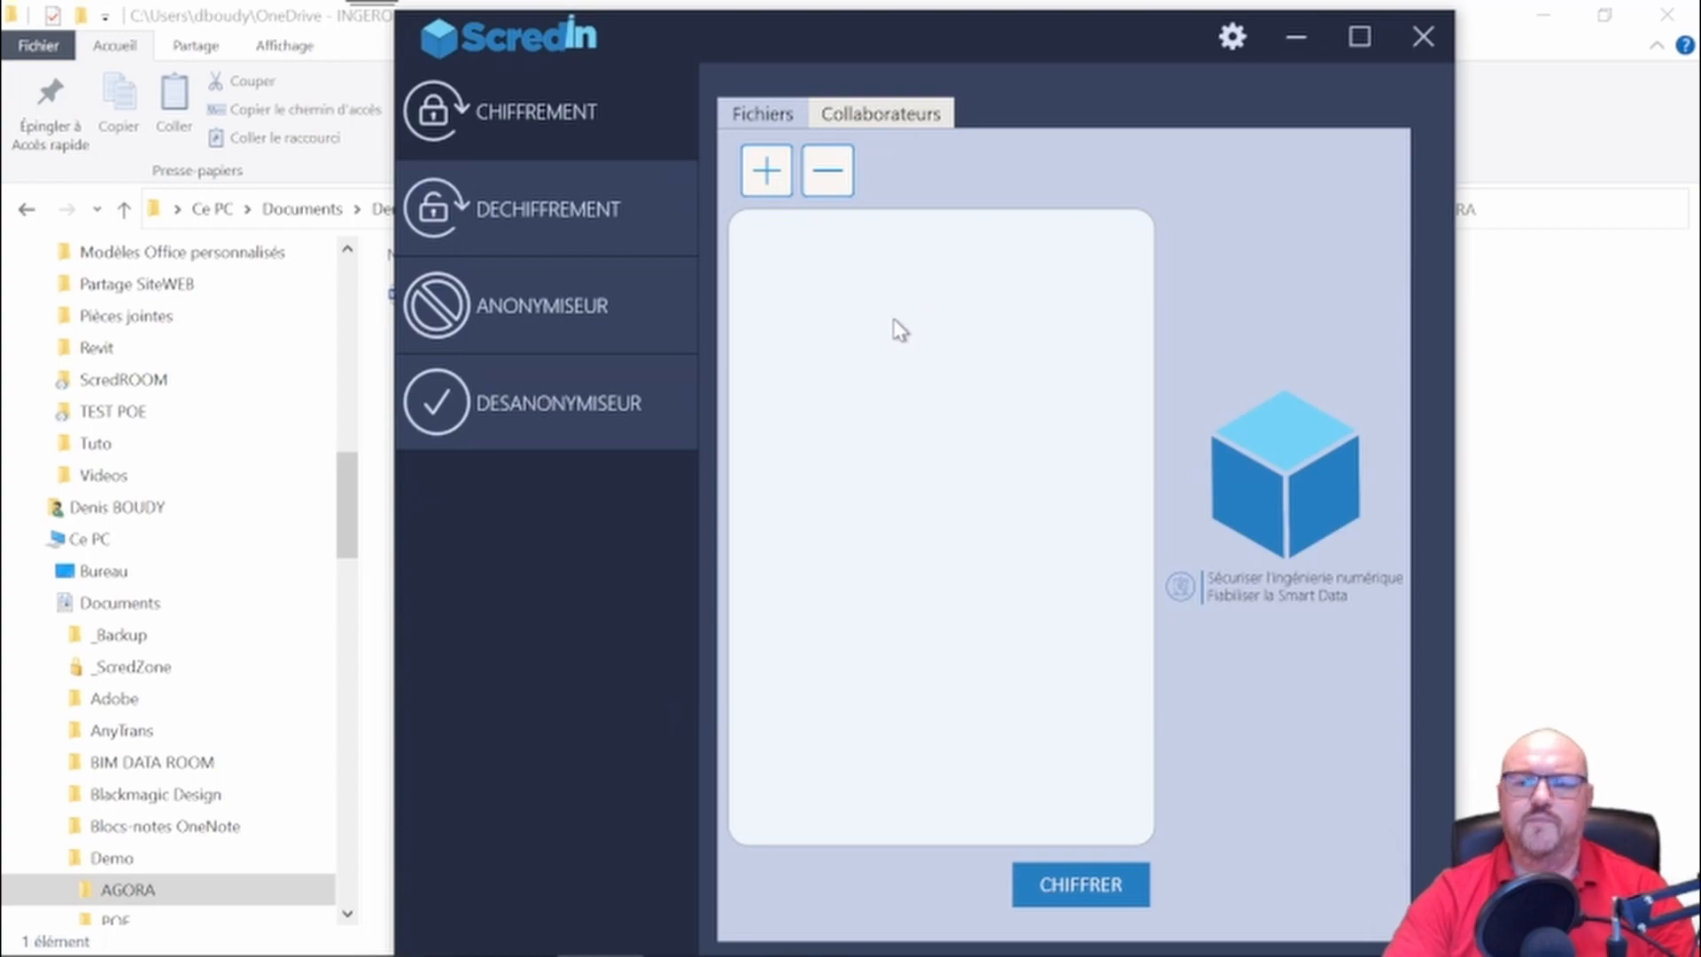
left_click(877, 114)
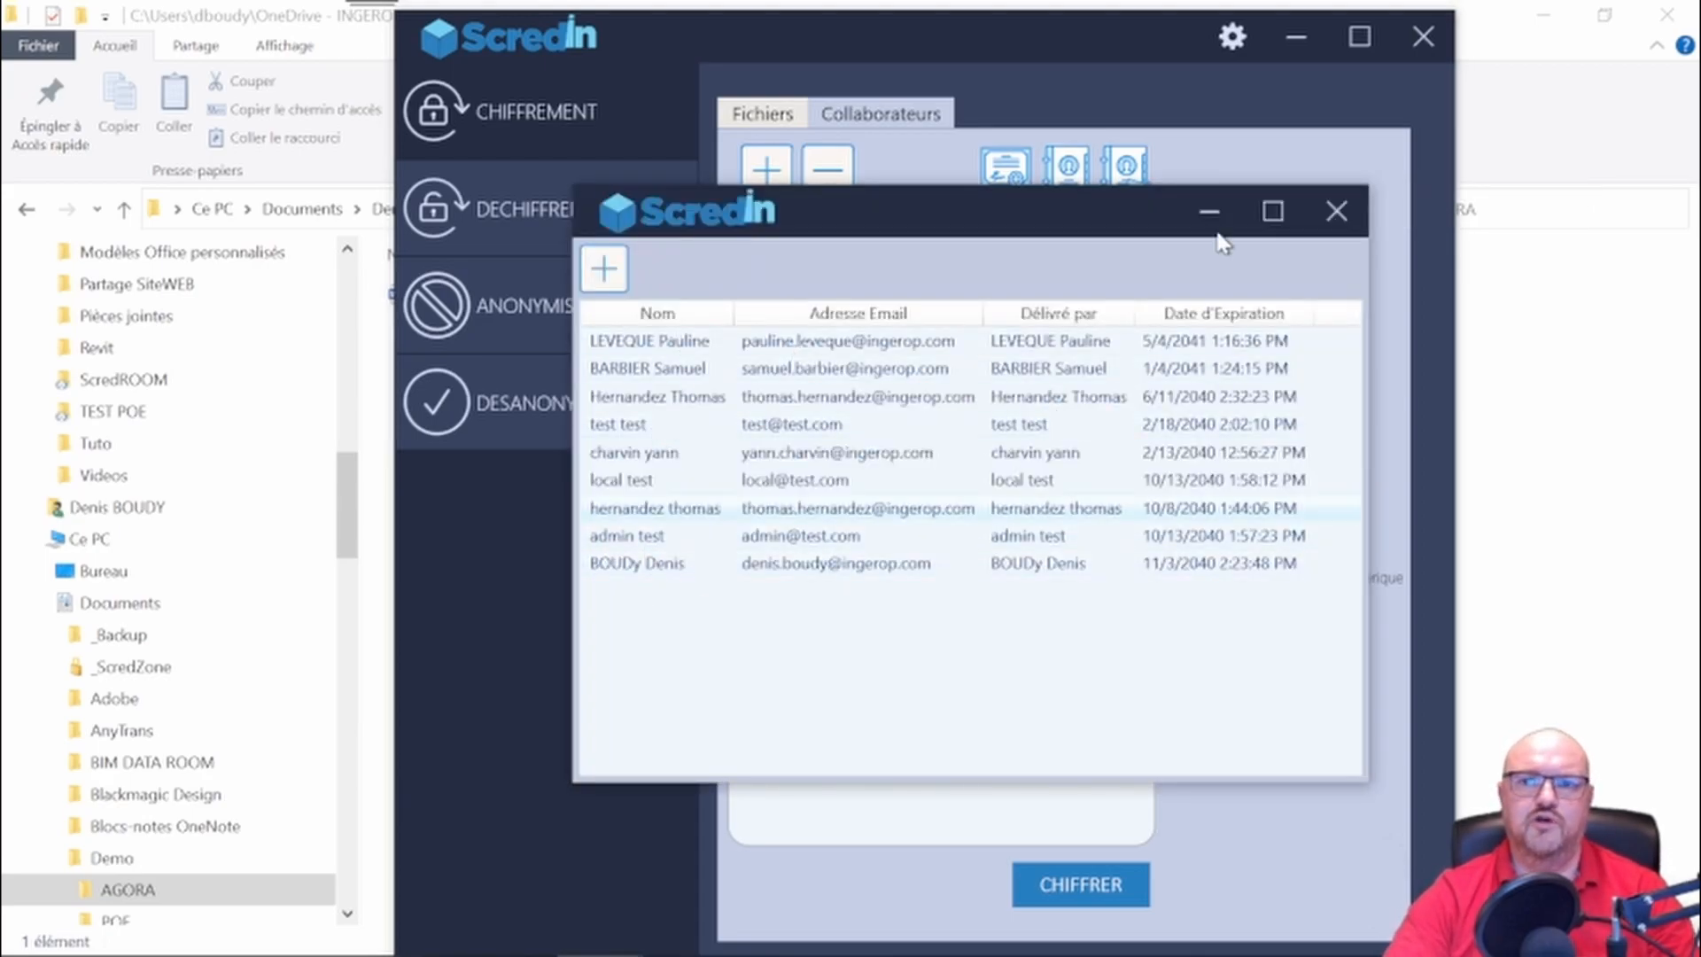
left_click(1336, 211)
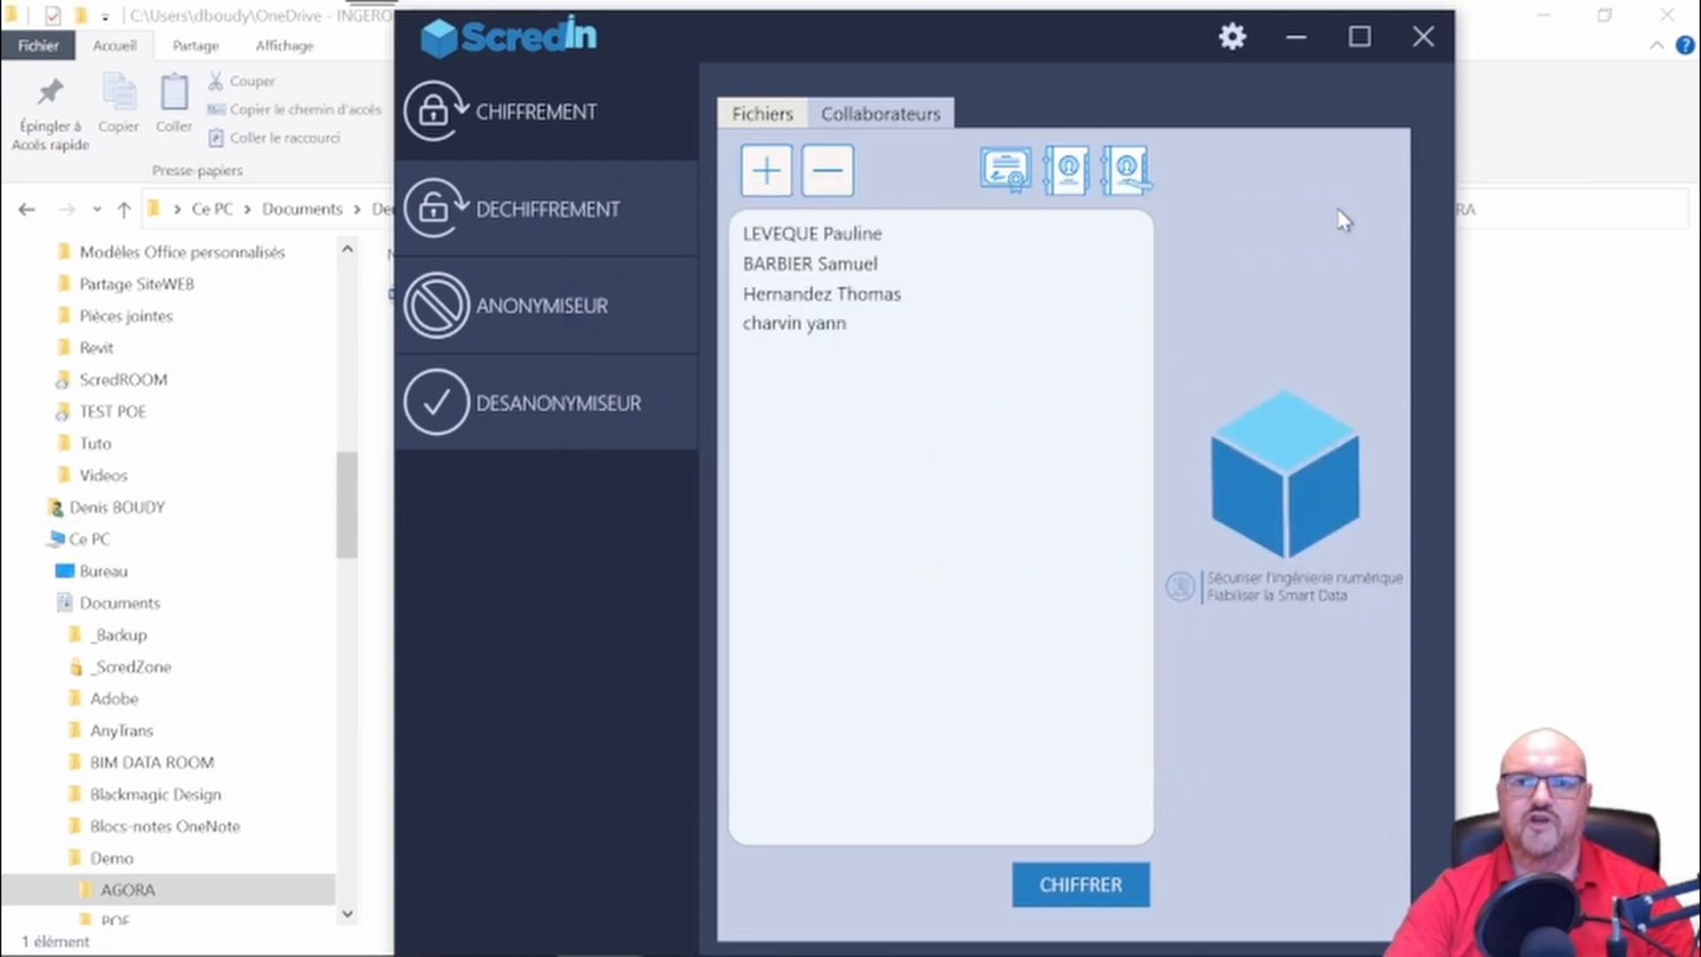
left_click(767, 115)
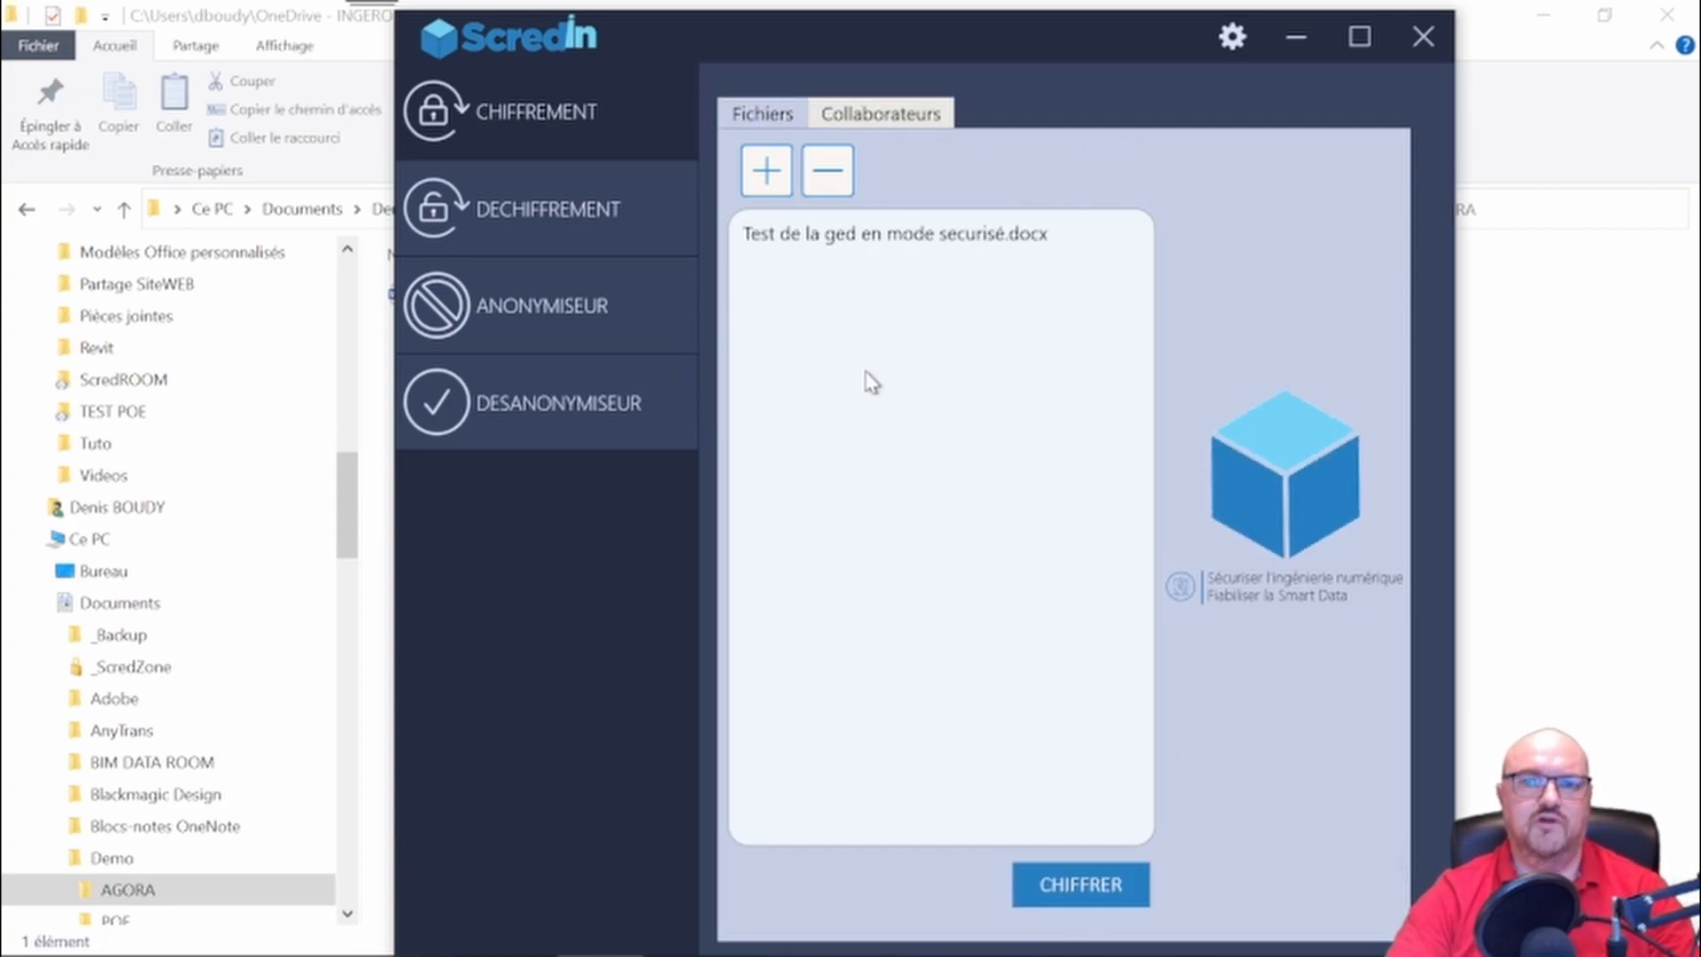
Encrypt the listed Word file and minimize the ScredIn window to reveal the AGORA folder
left_click_drag(675, 65, 889, 429)
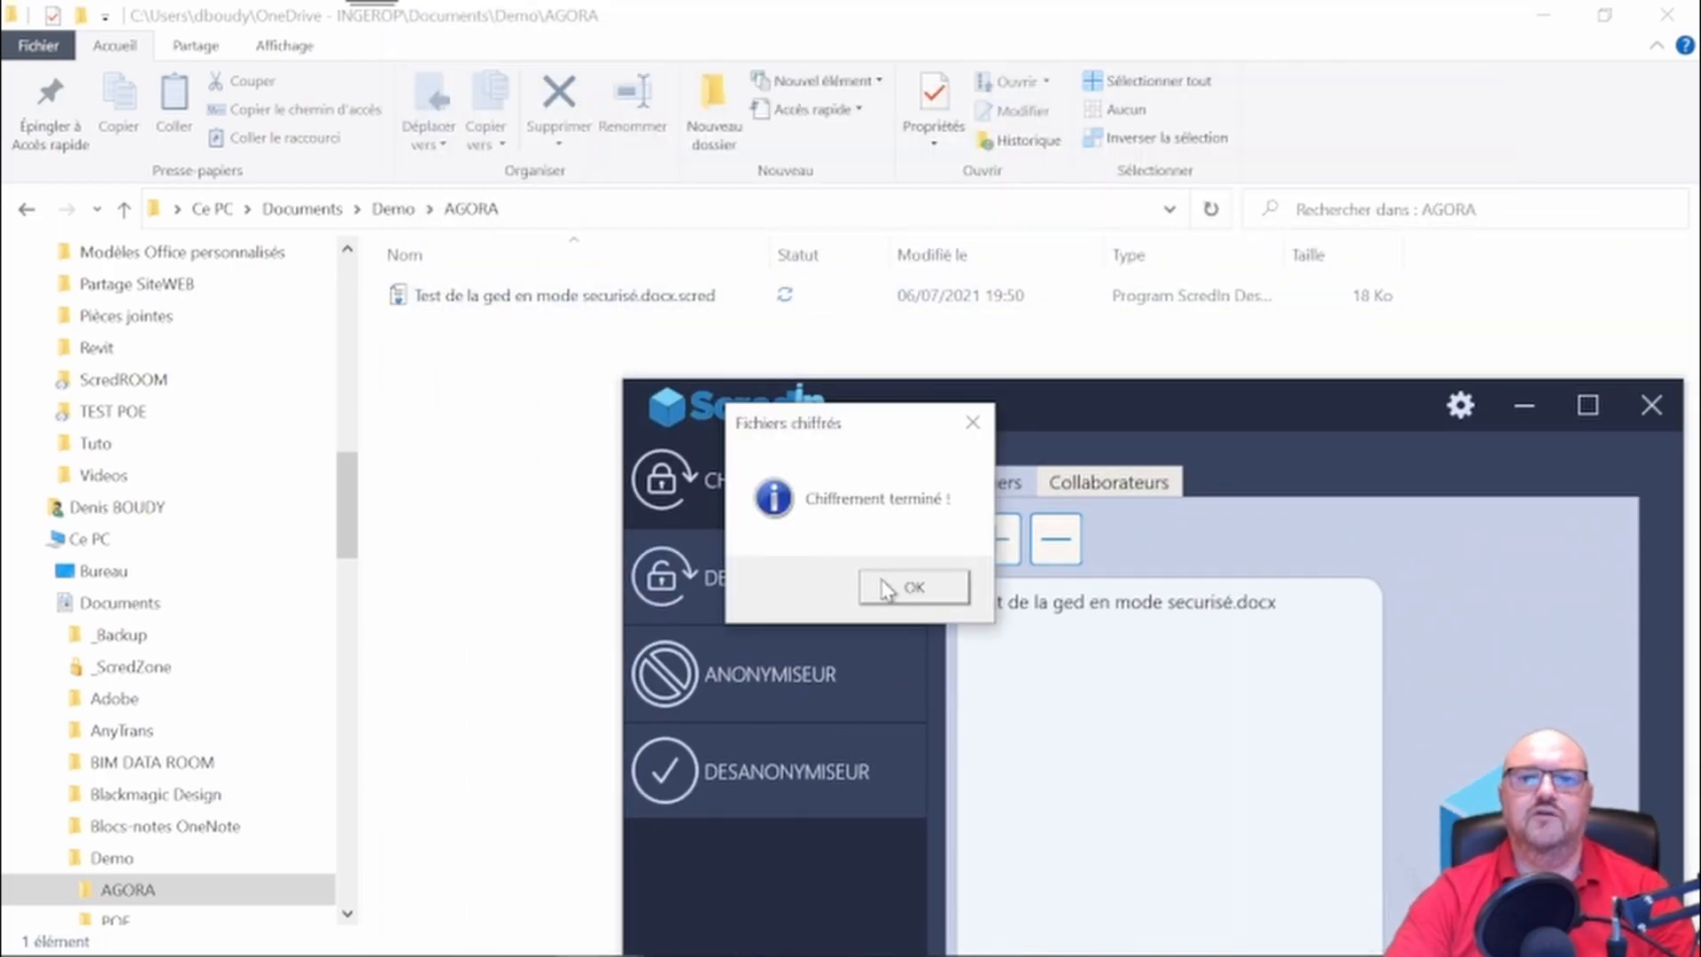
left_click(912, 587)
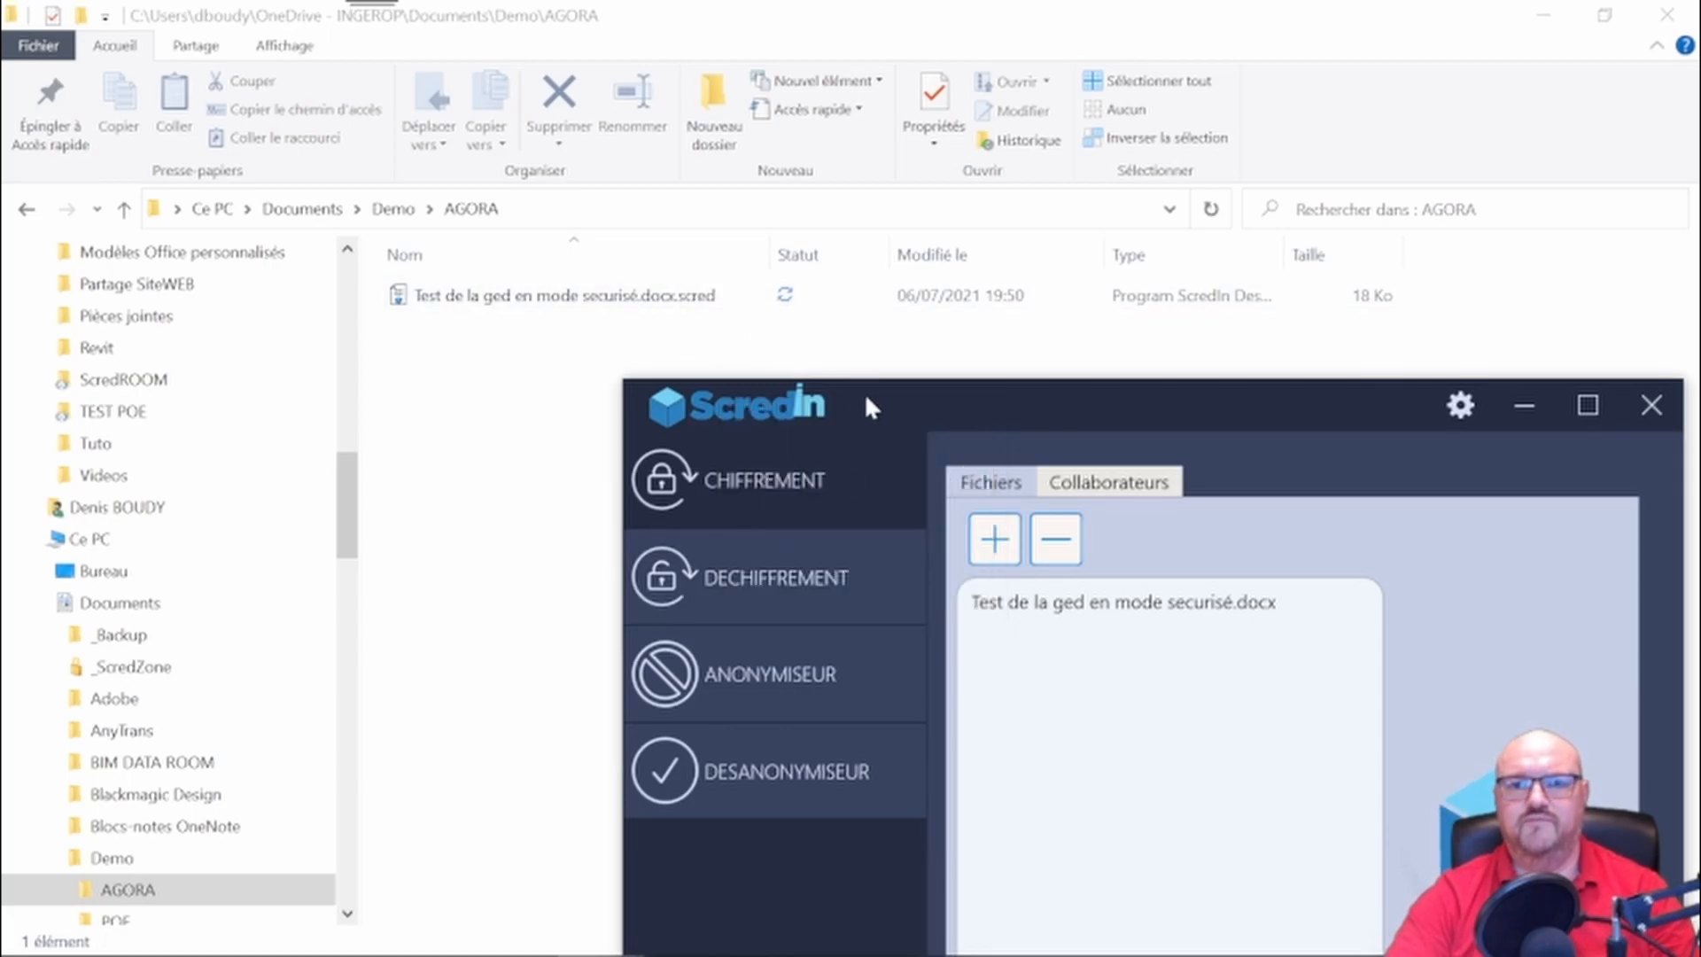
left_click_drag(887, 406, 728, 248)
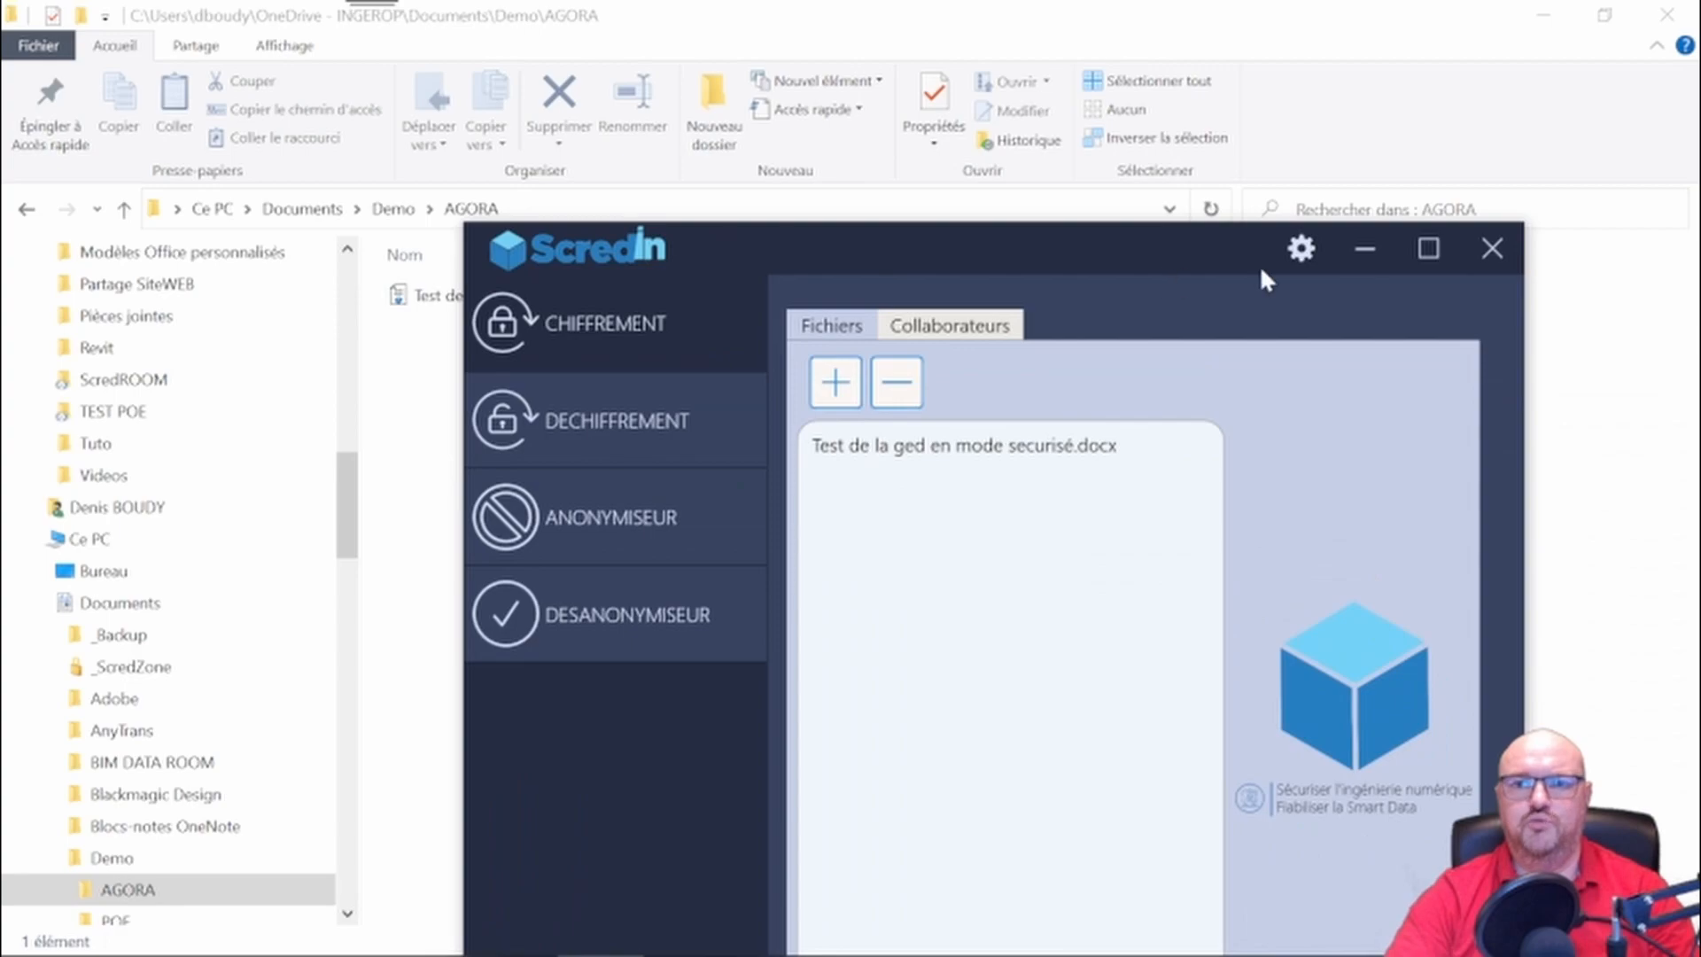
left_click(1364, 257)
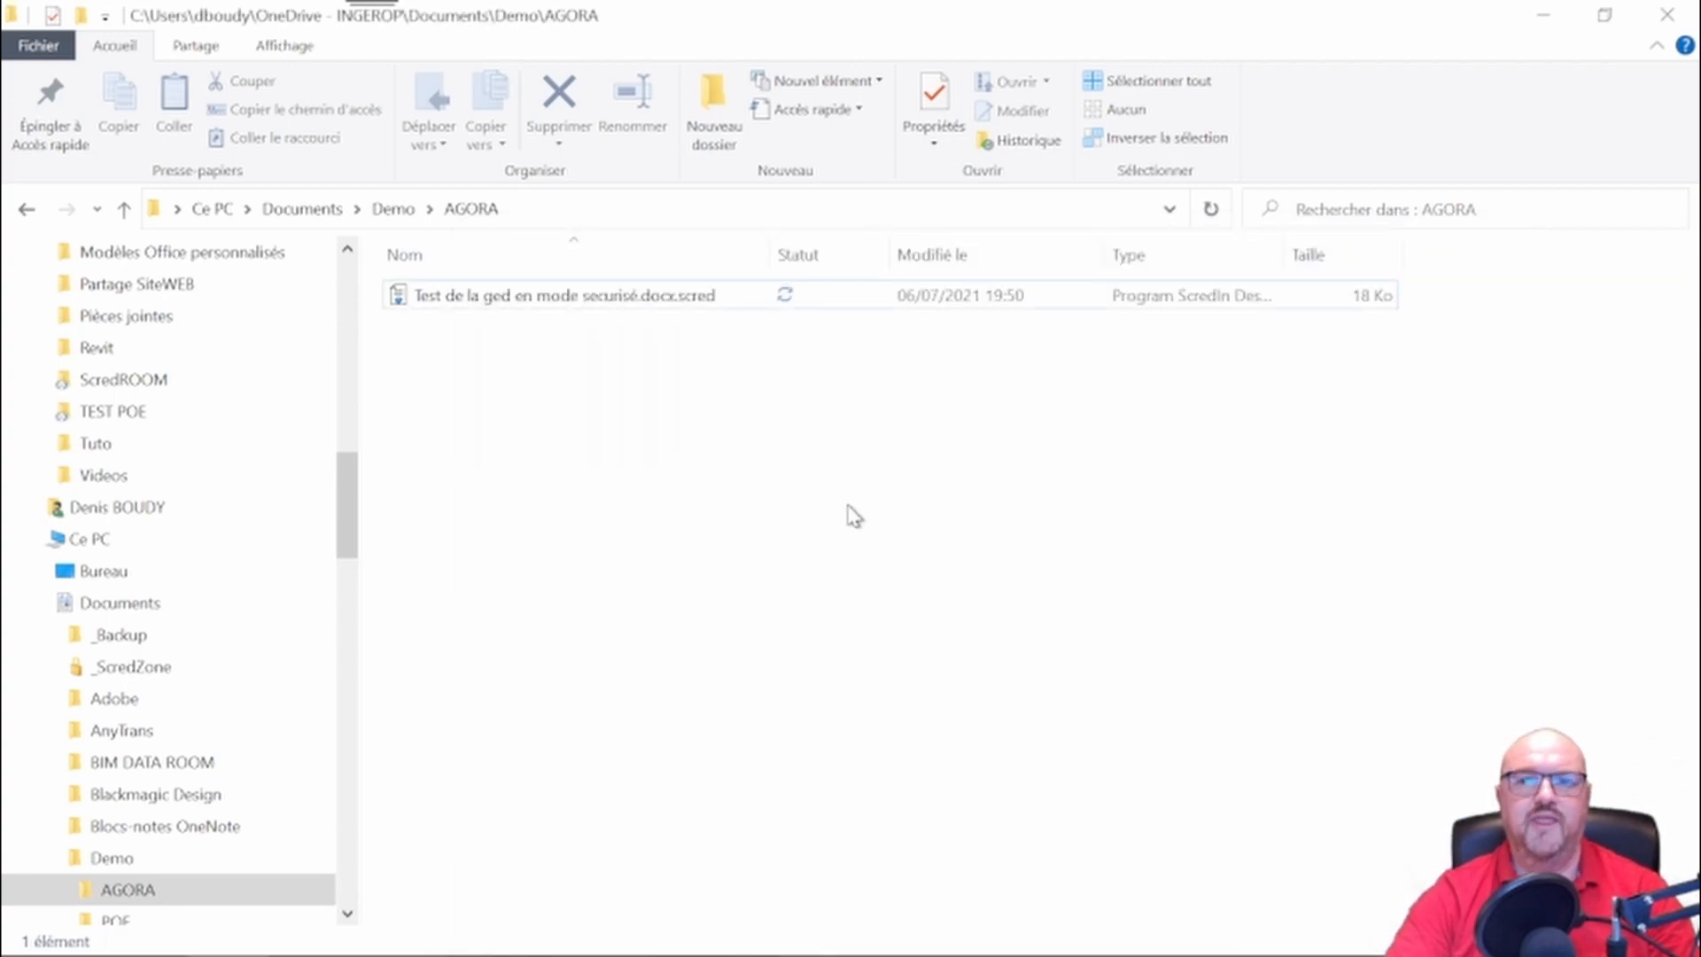
Switch to the Agora site in Chrome and open the Livrables document S4F-ICI-CCAP-000-456-A
mouse_move(455, 950)
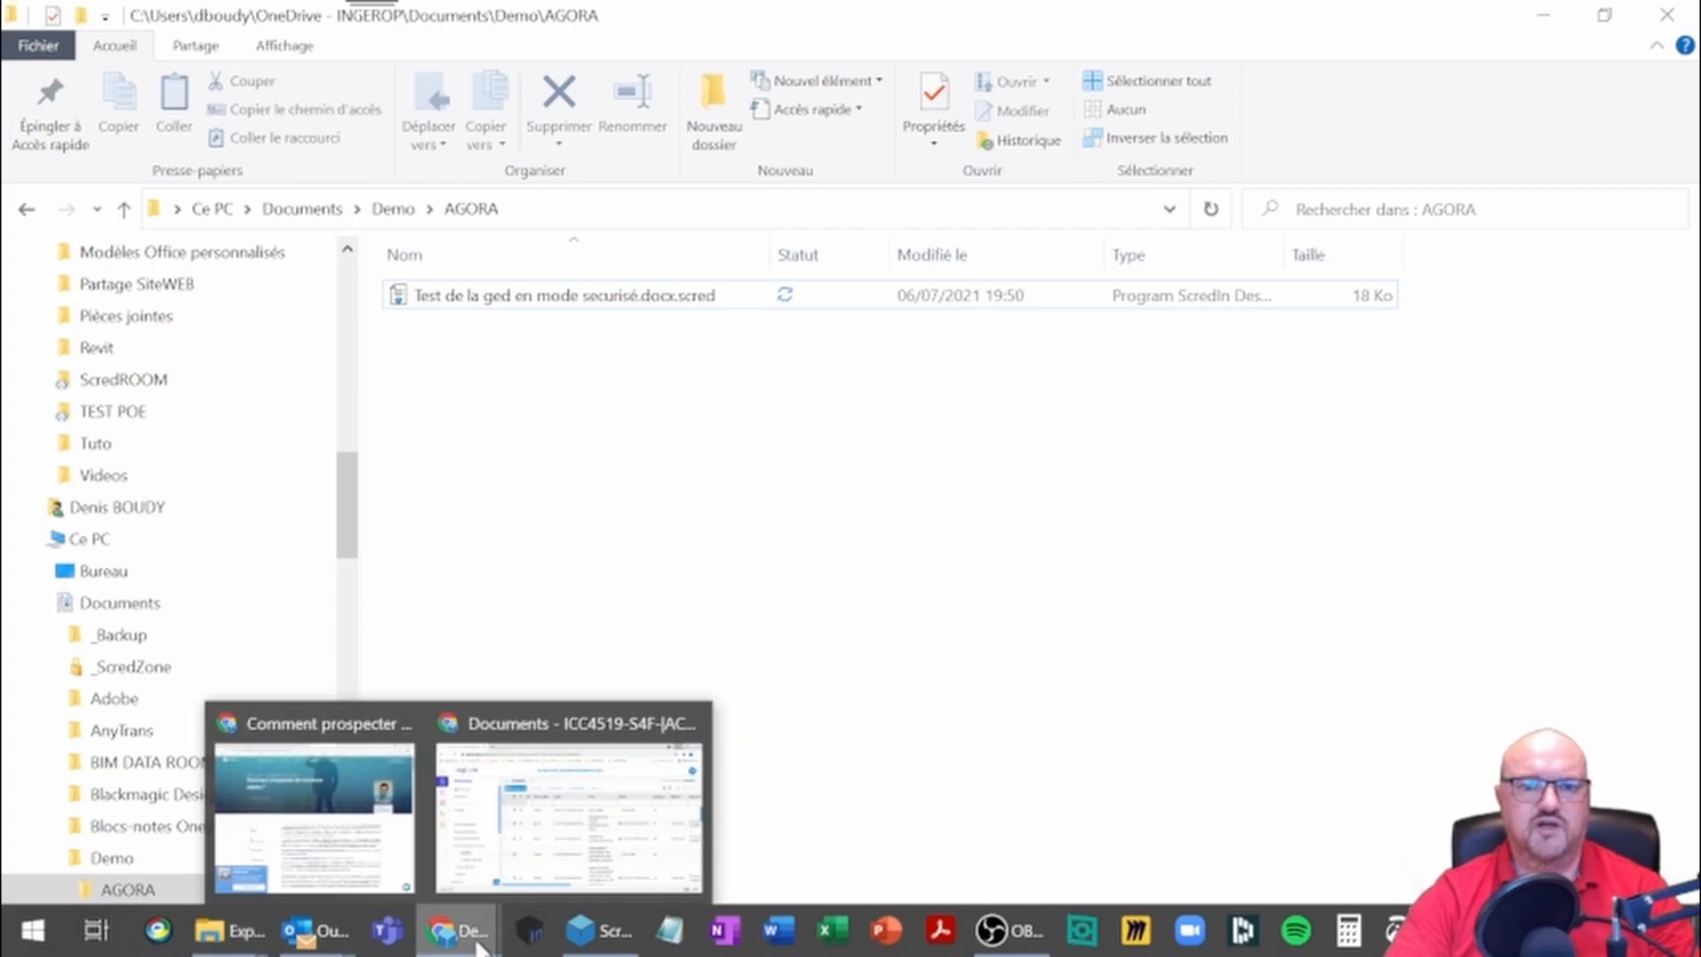
left_click(524, 828)
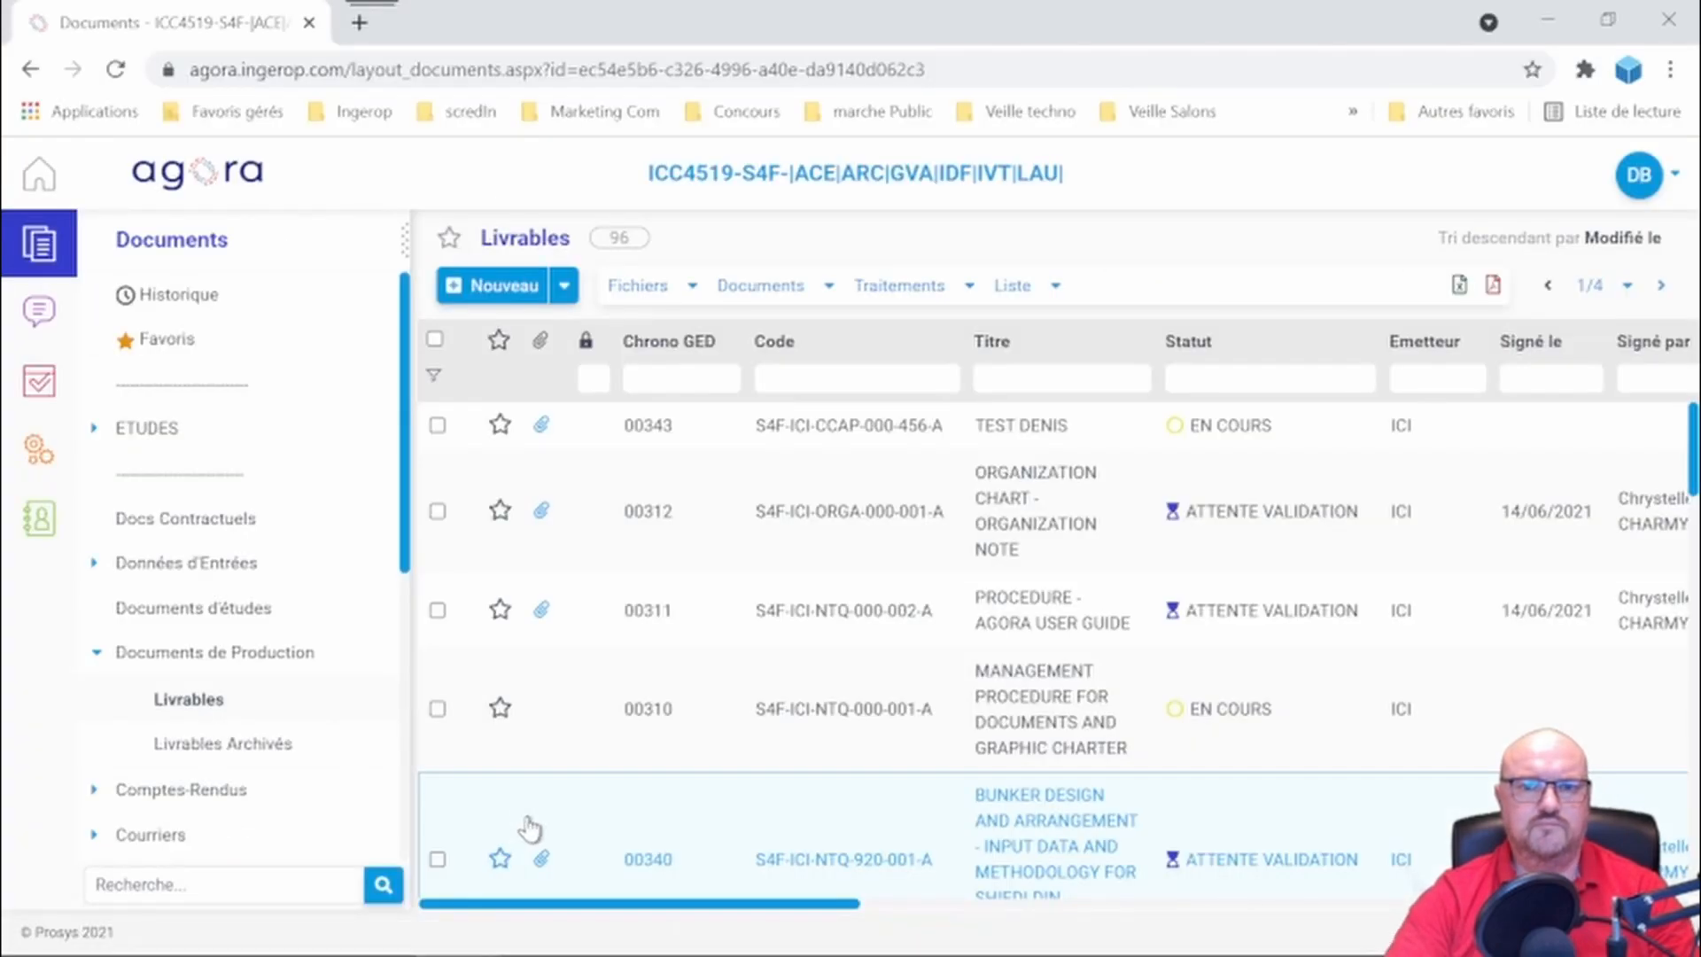
left_click(849, 430)
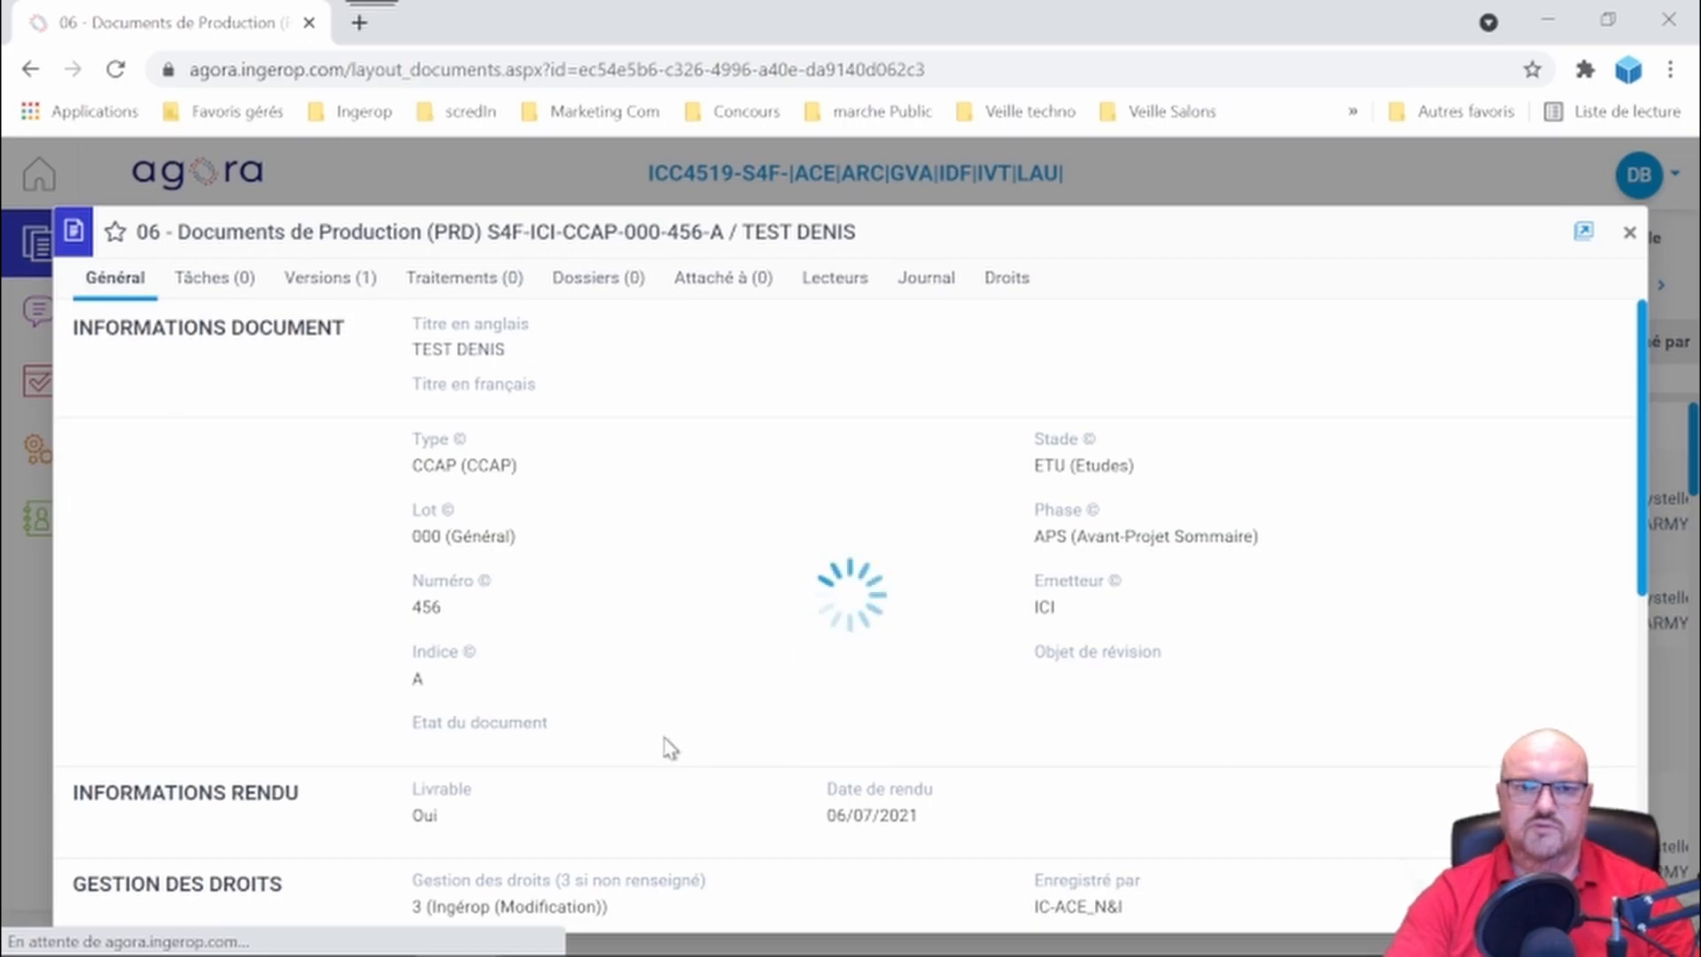
Upload Test de la ged en mode securisé.docx.scred from the Demo\AGORA folder to the document's Fichiers section
scroll(665, 748, "down", 10)
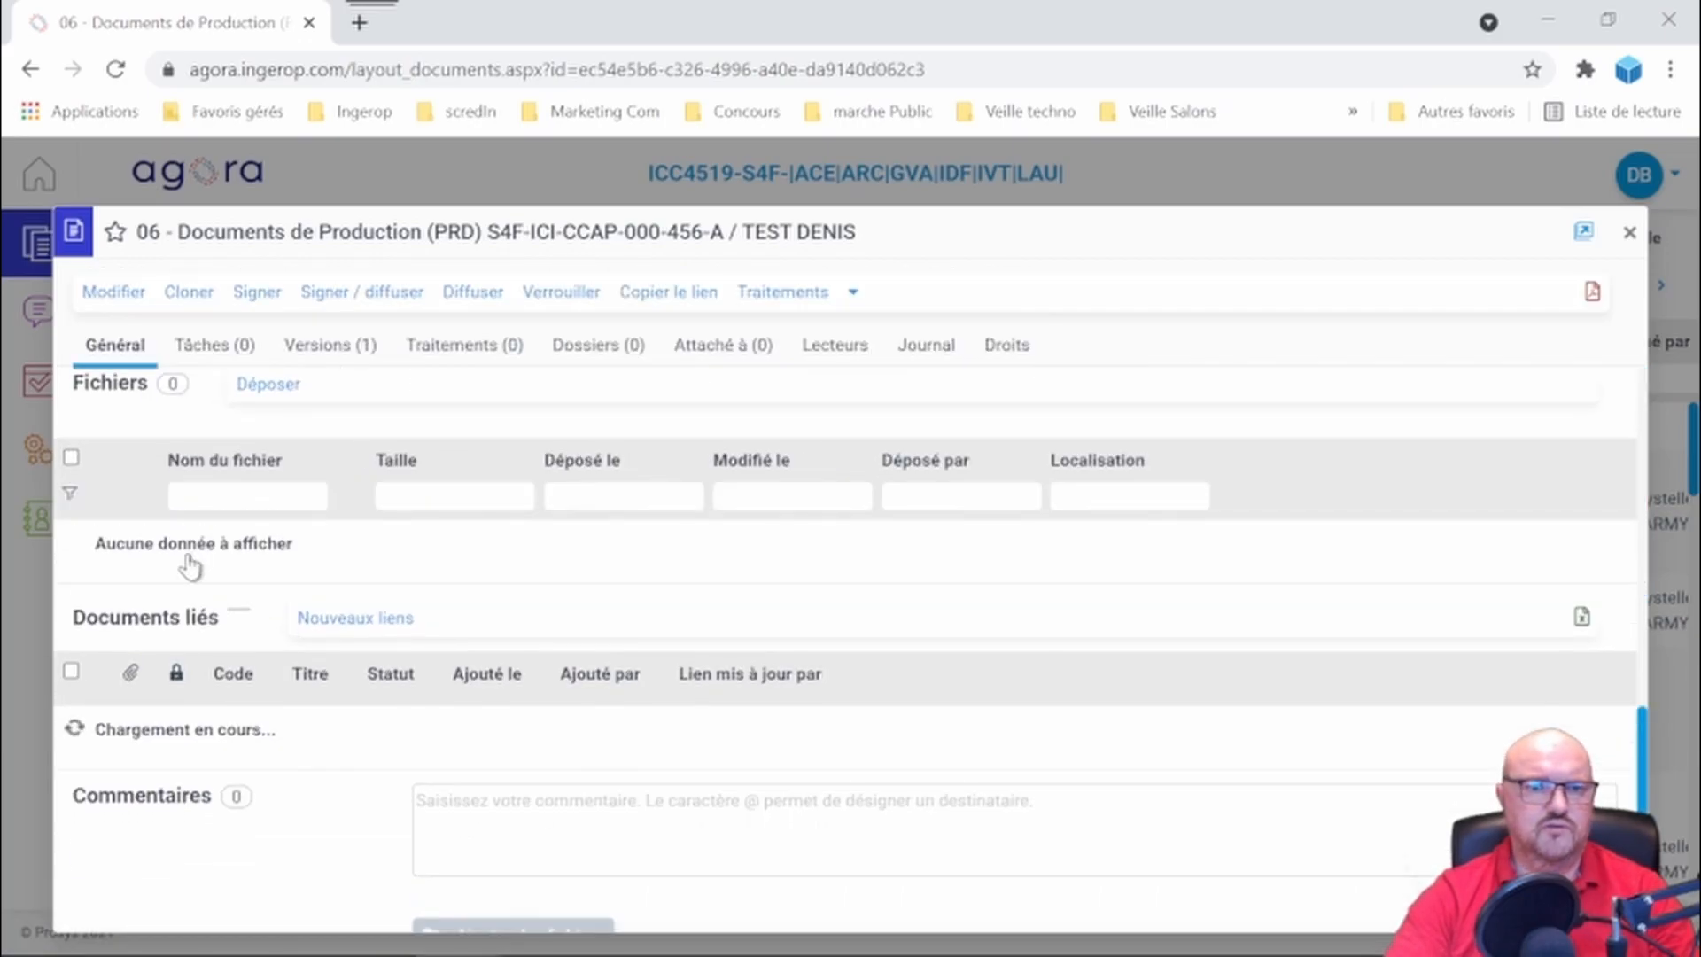
scroll(204, 589, "up", 5)
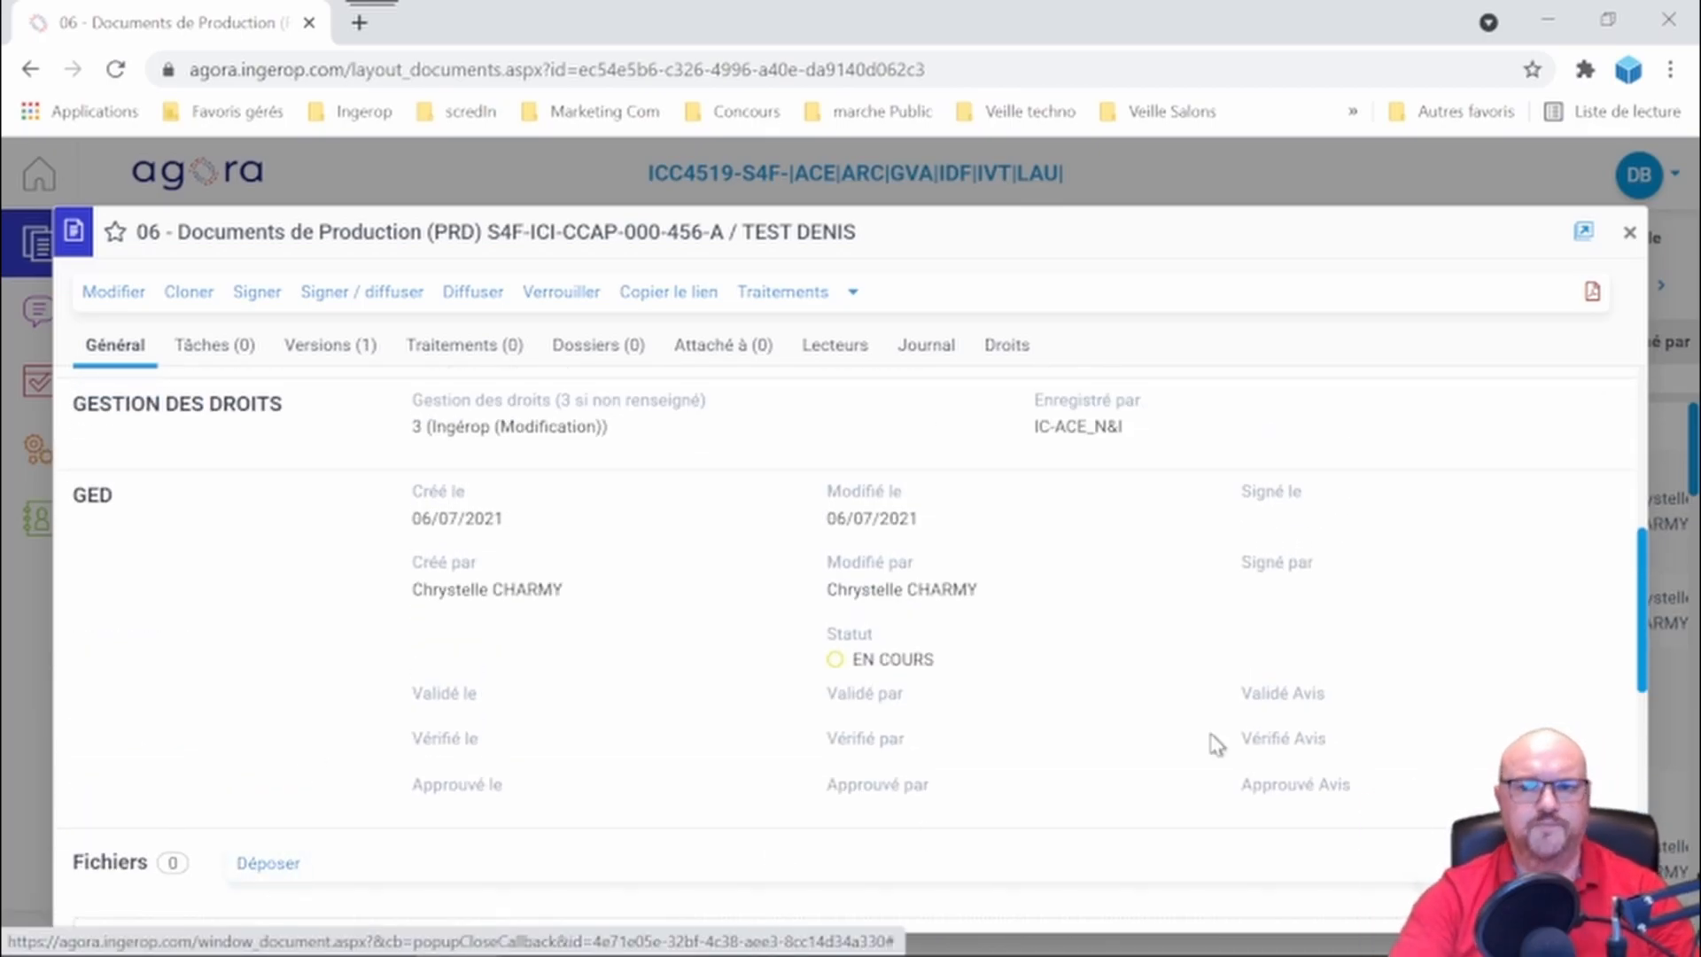
scroll(1639, 600, "down", 4)
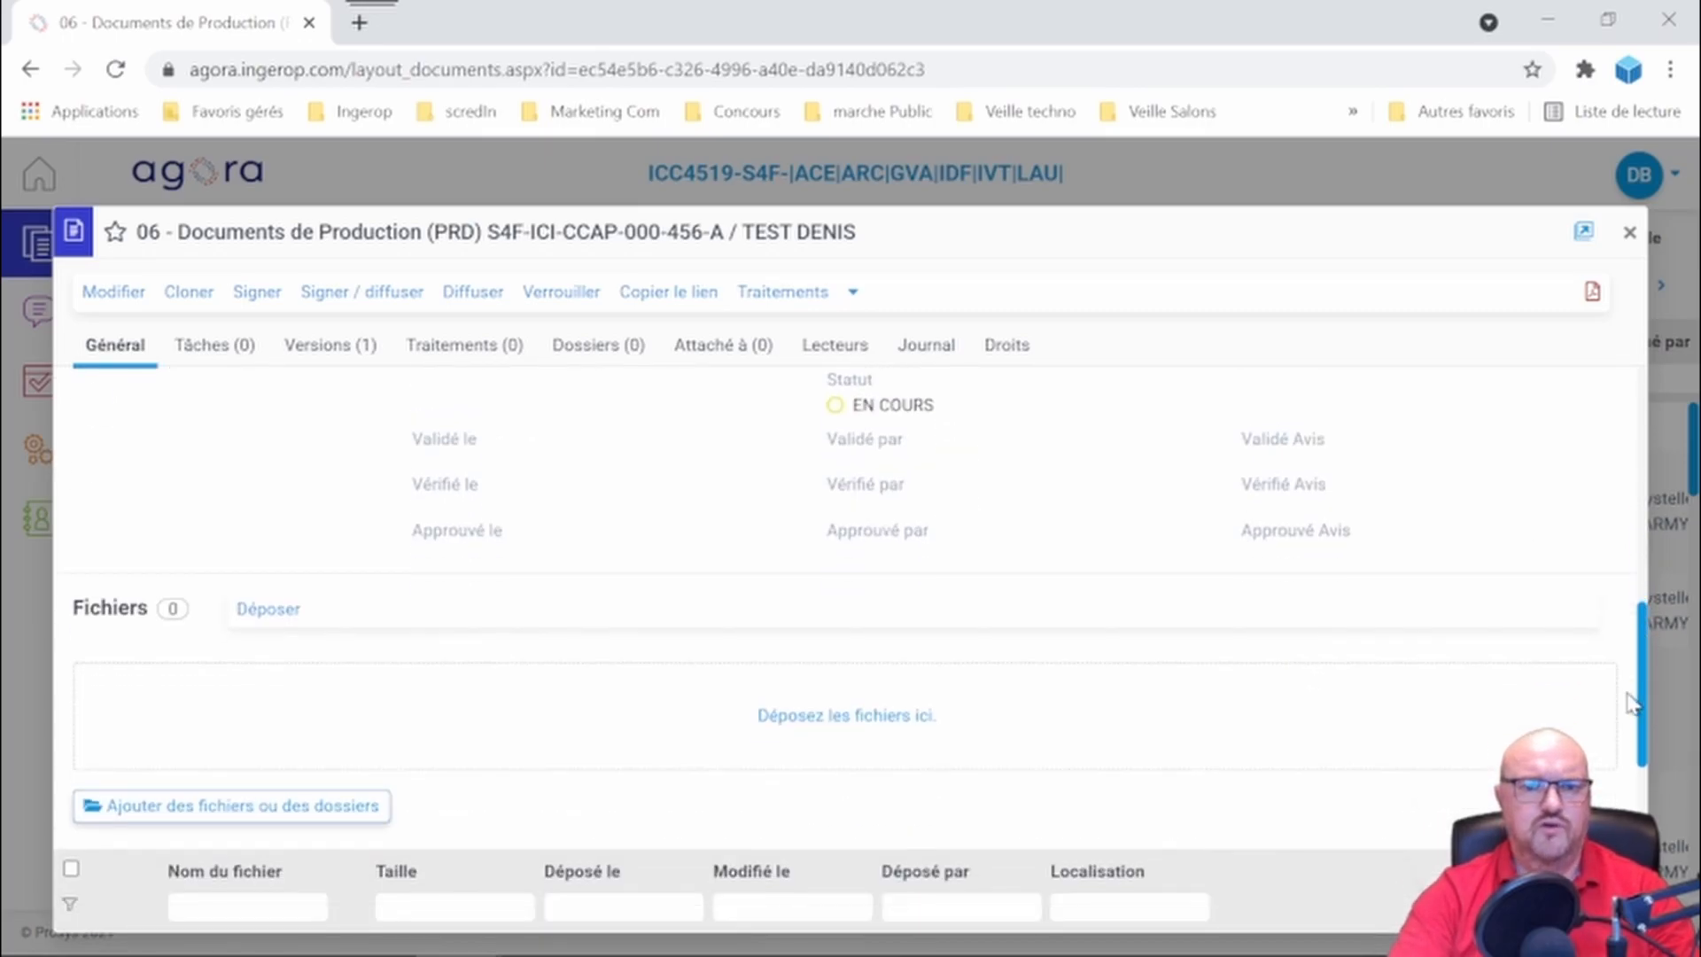
left_click(312, 716)
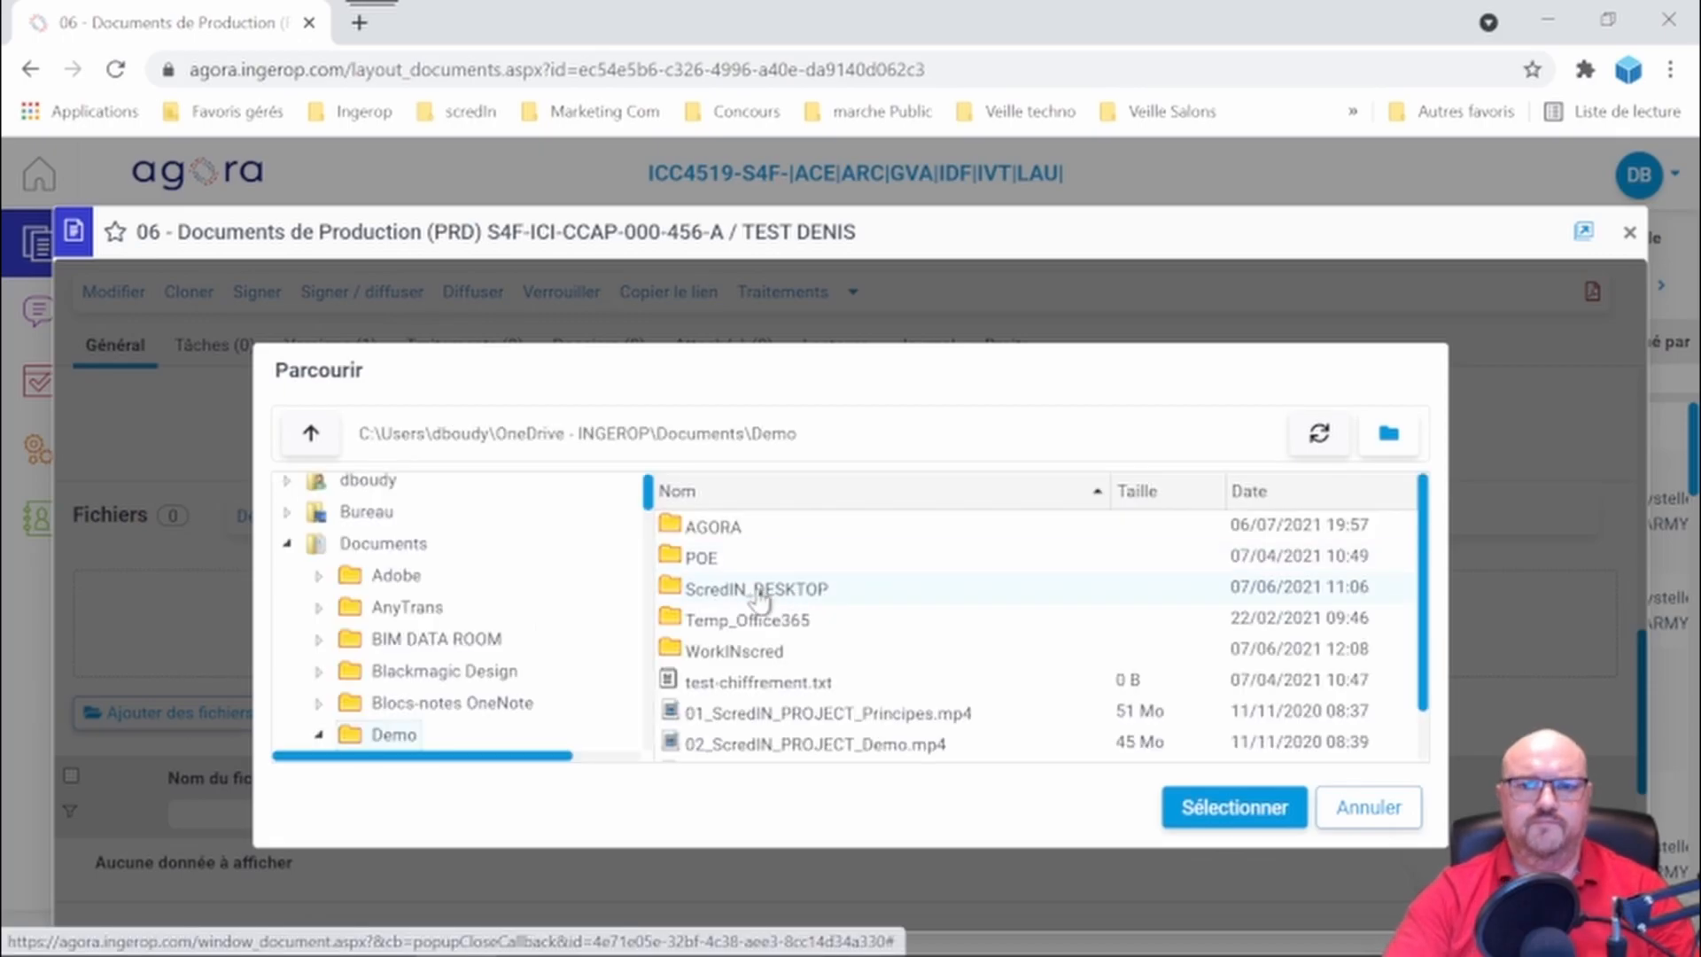
double_click(729, 536)
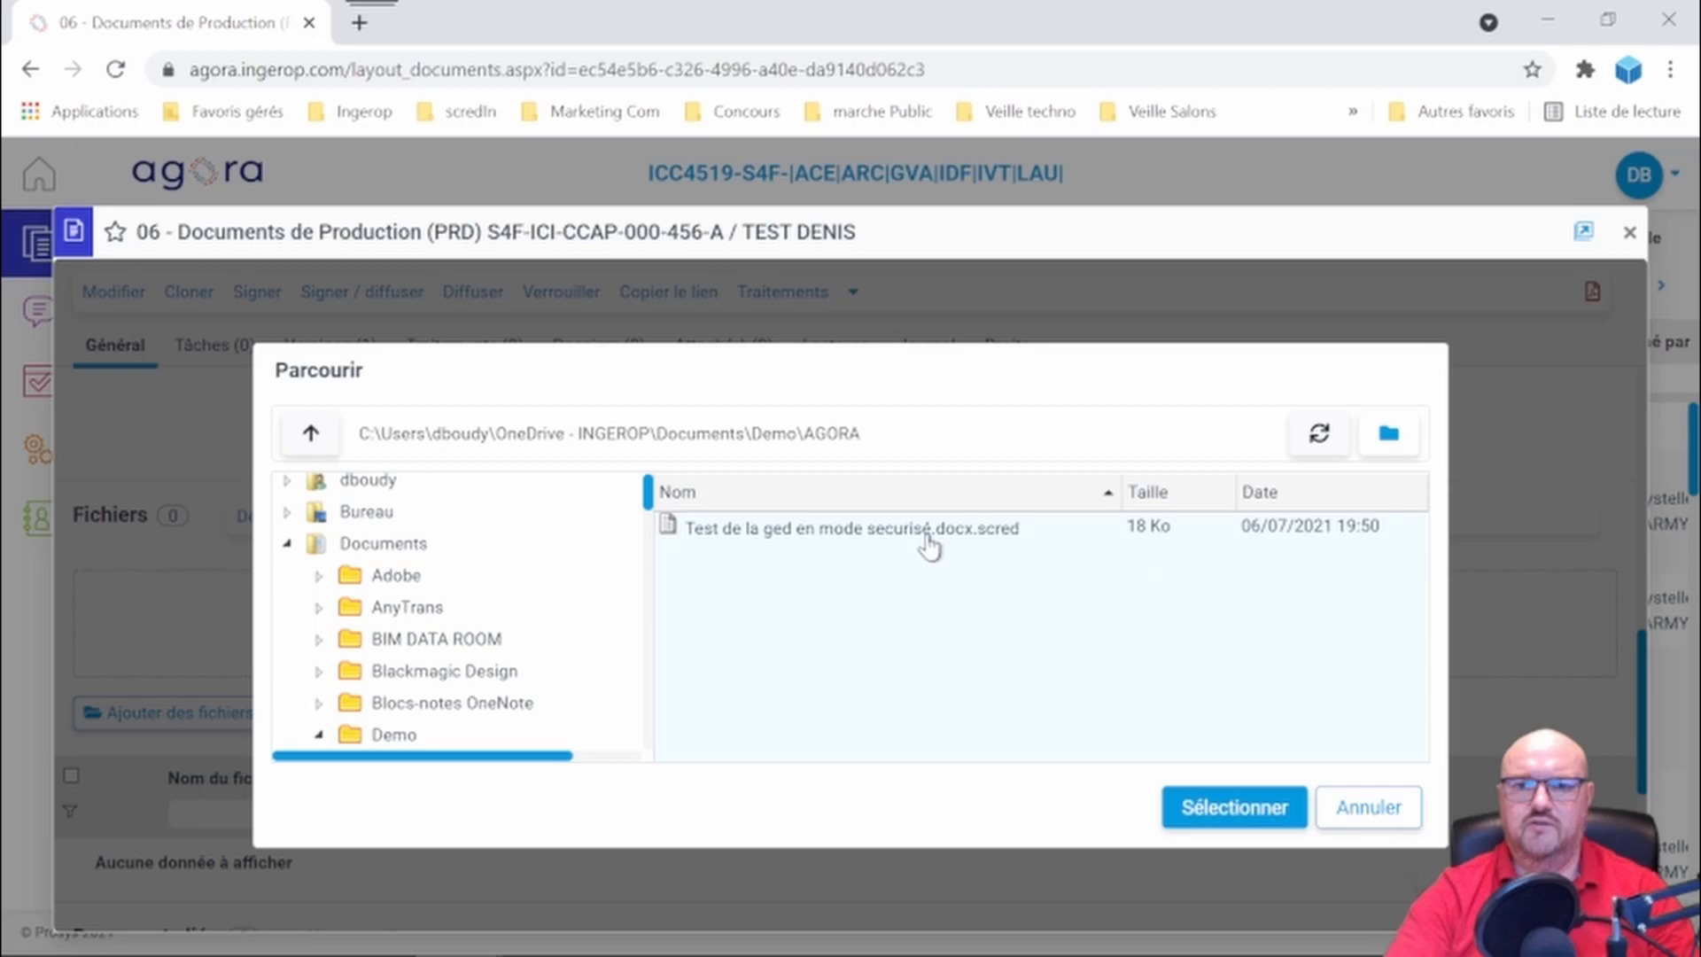
left_click(1059, 692)
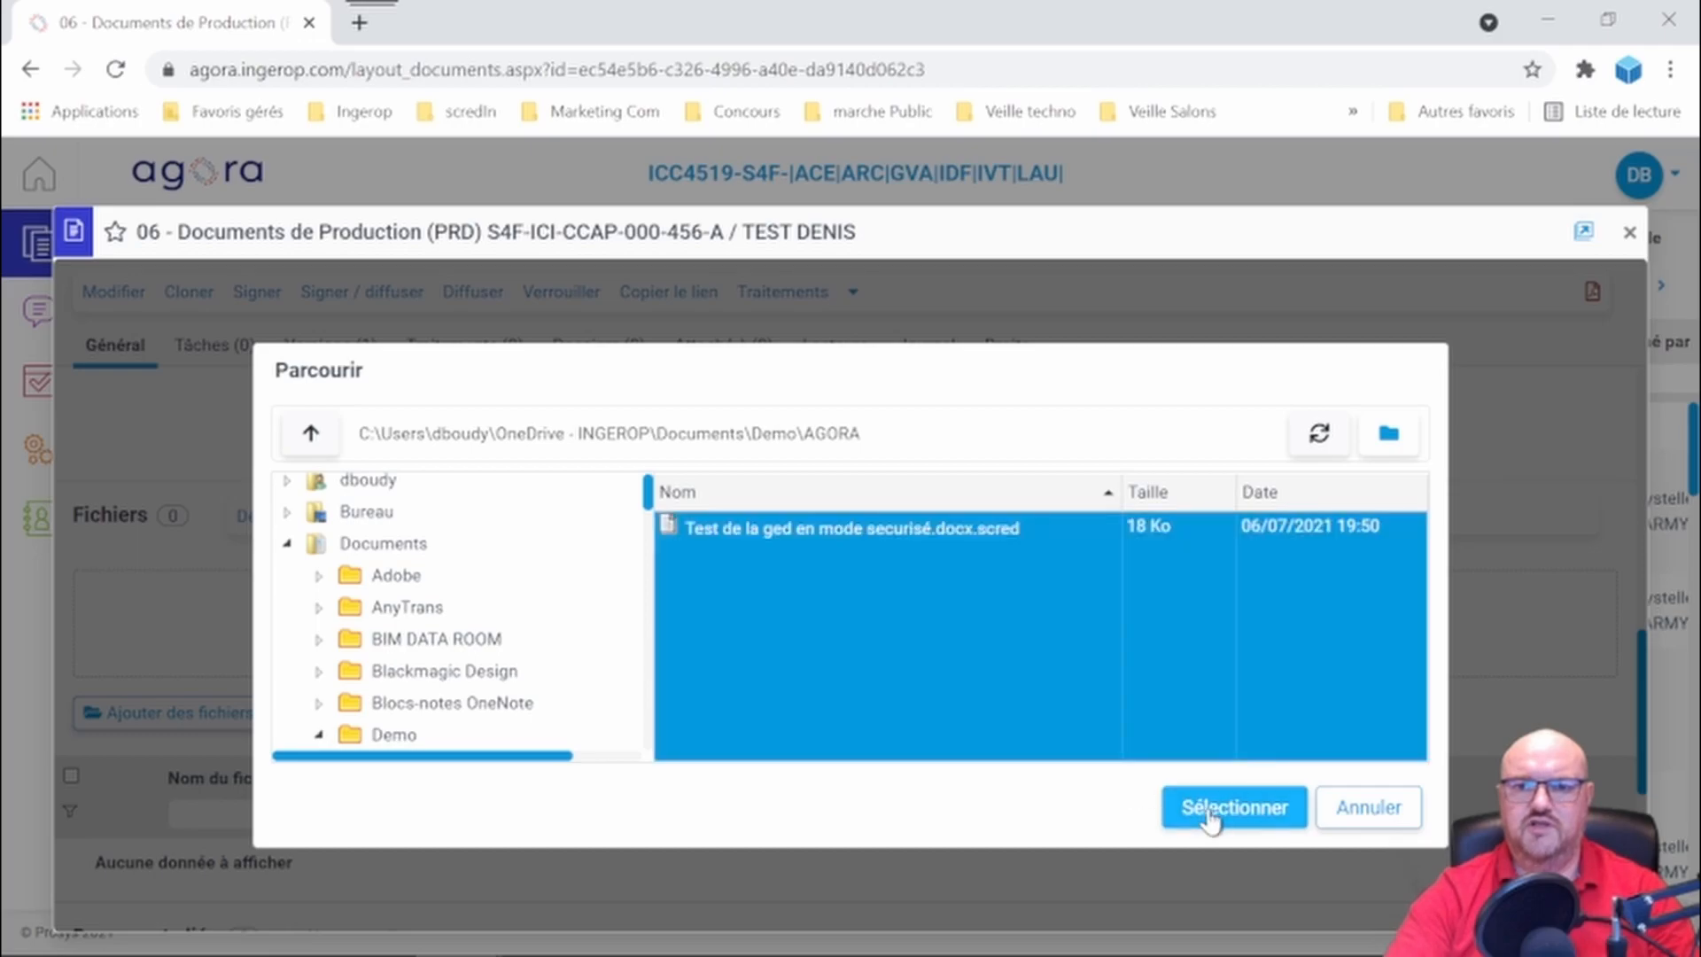
left_click(1212, 808)
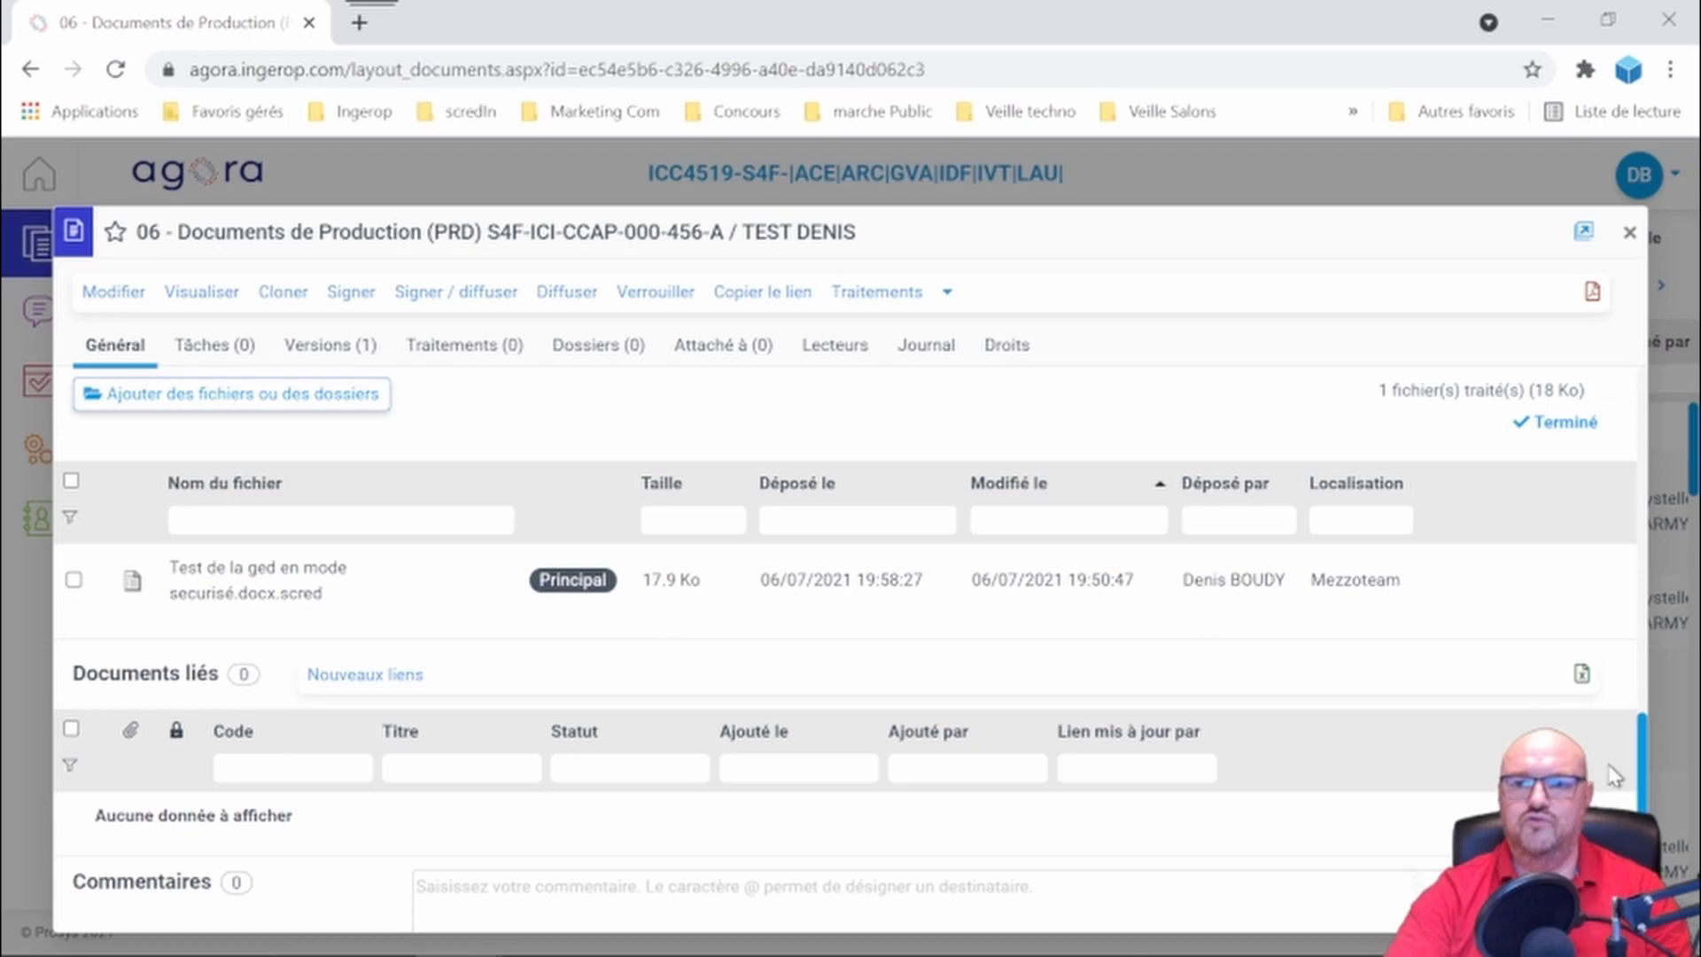
mouse_move(1641, 767)
left_mouse_down()
mouse_move(1638, 716)
mouse_move(1639, 737)
left_mouse_up()
Look at the background programs running in the system tray and hide them again
mouse_move(1541, 954)
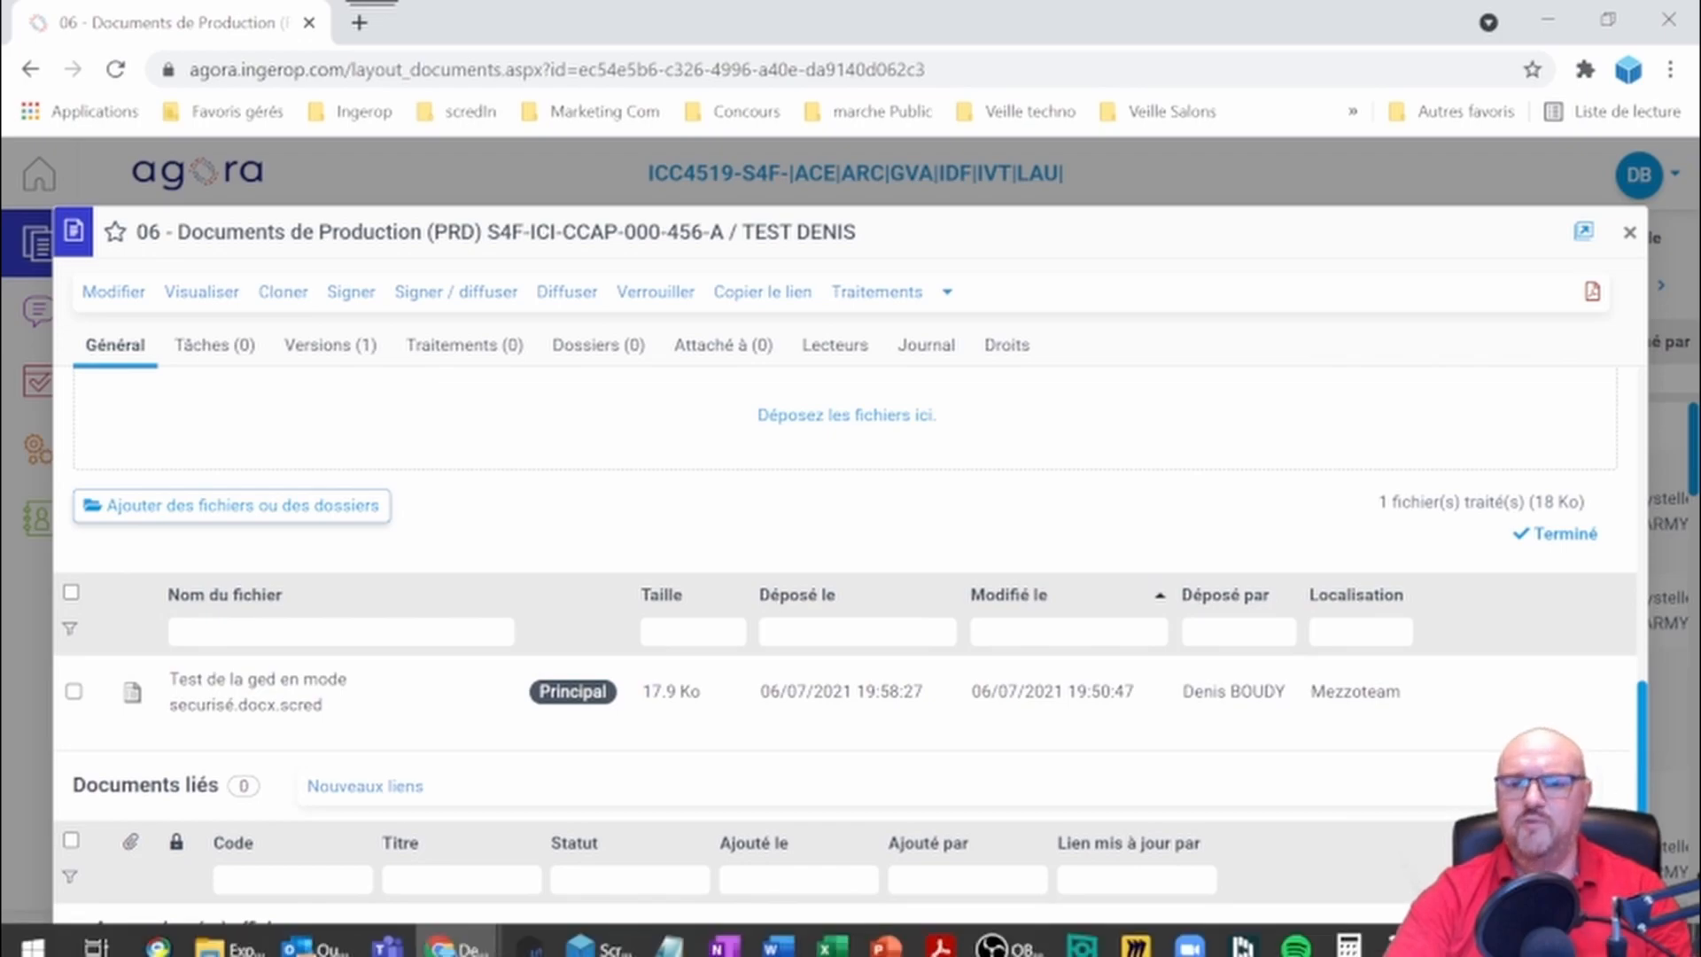
left_click(1448, 930)
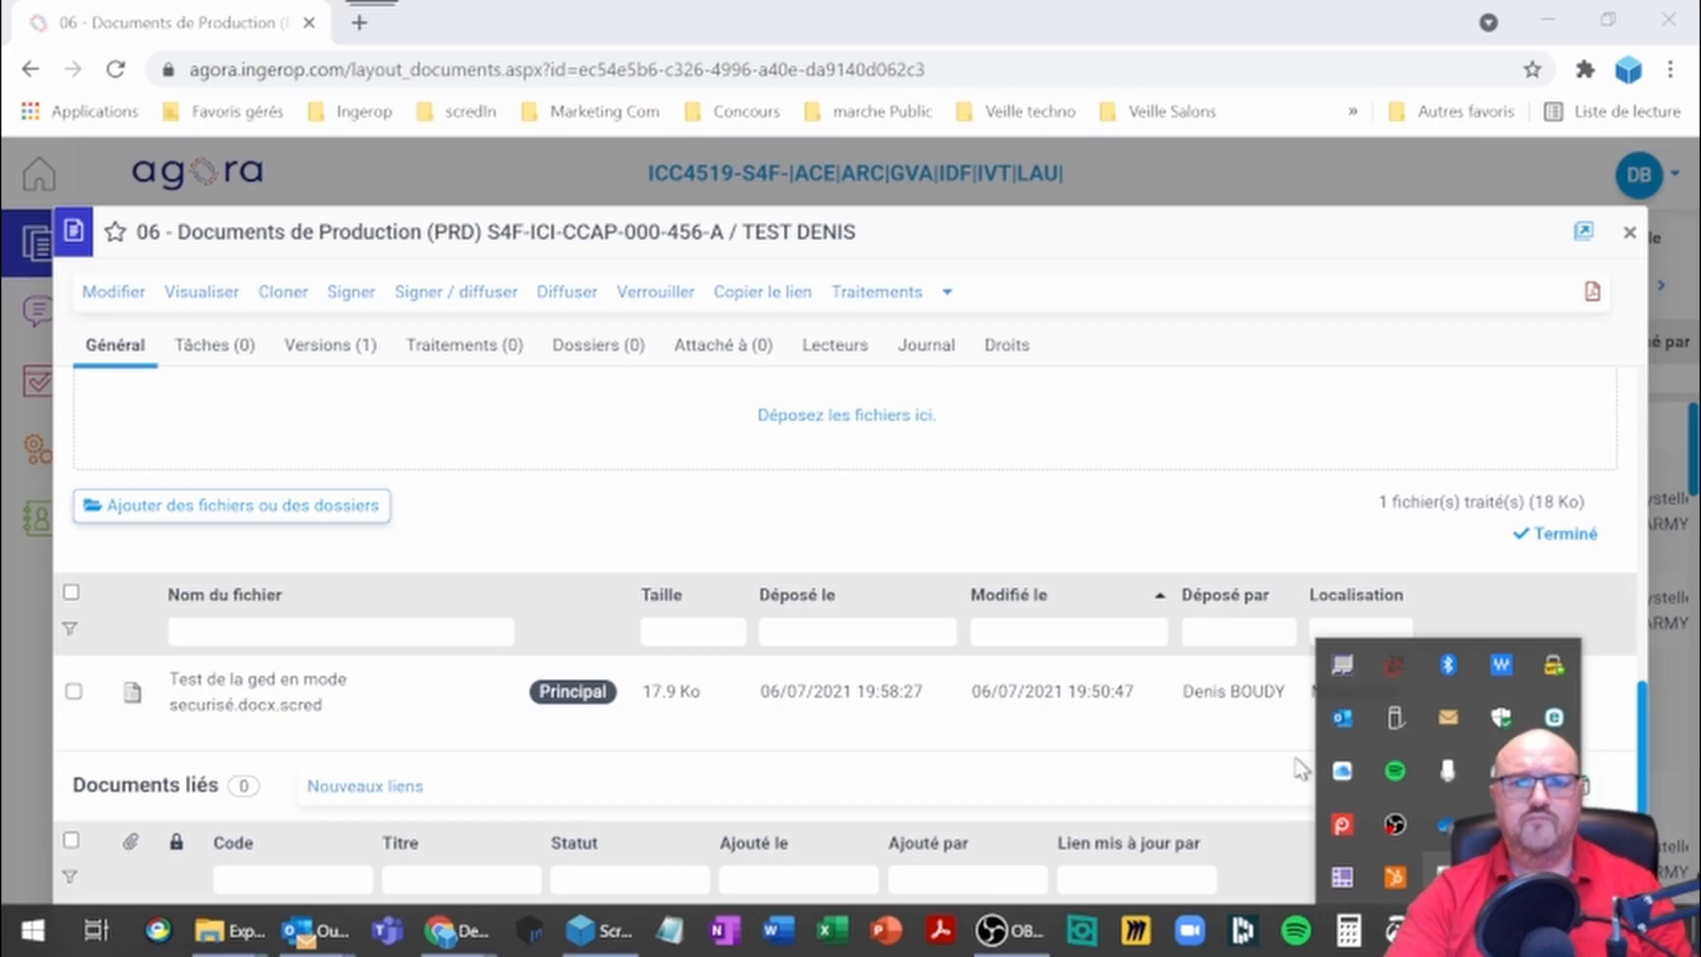
left_click(635, 434)
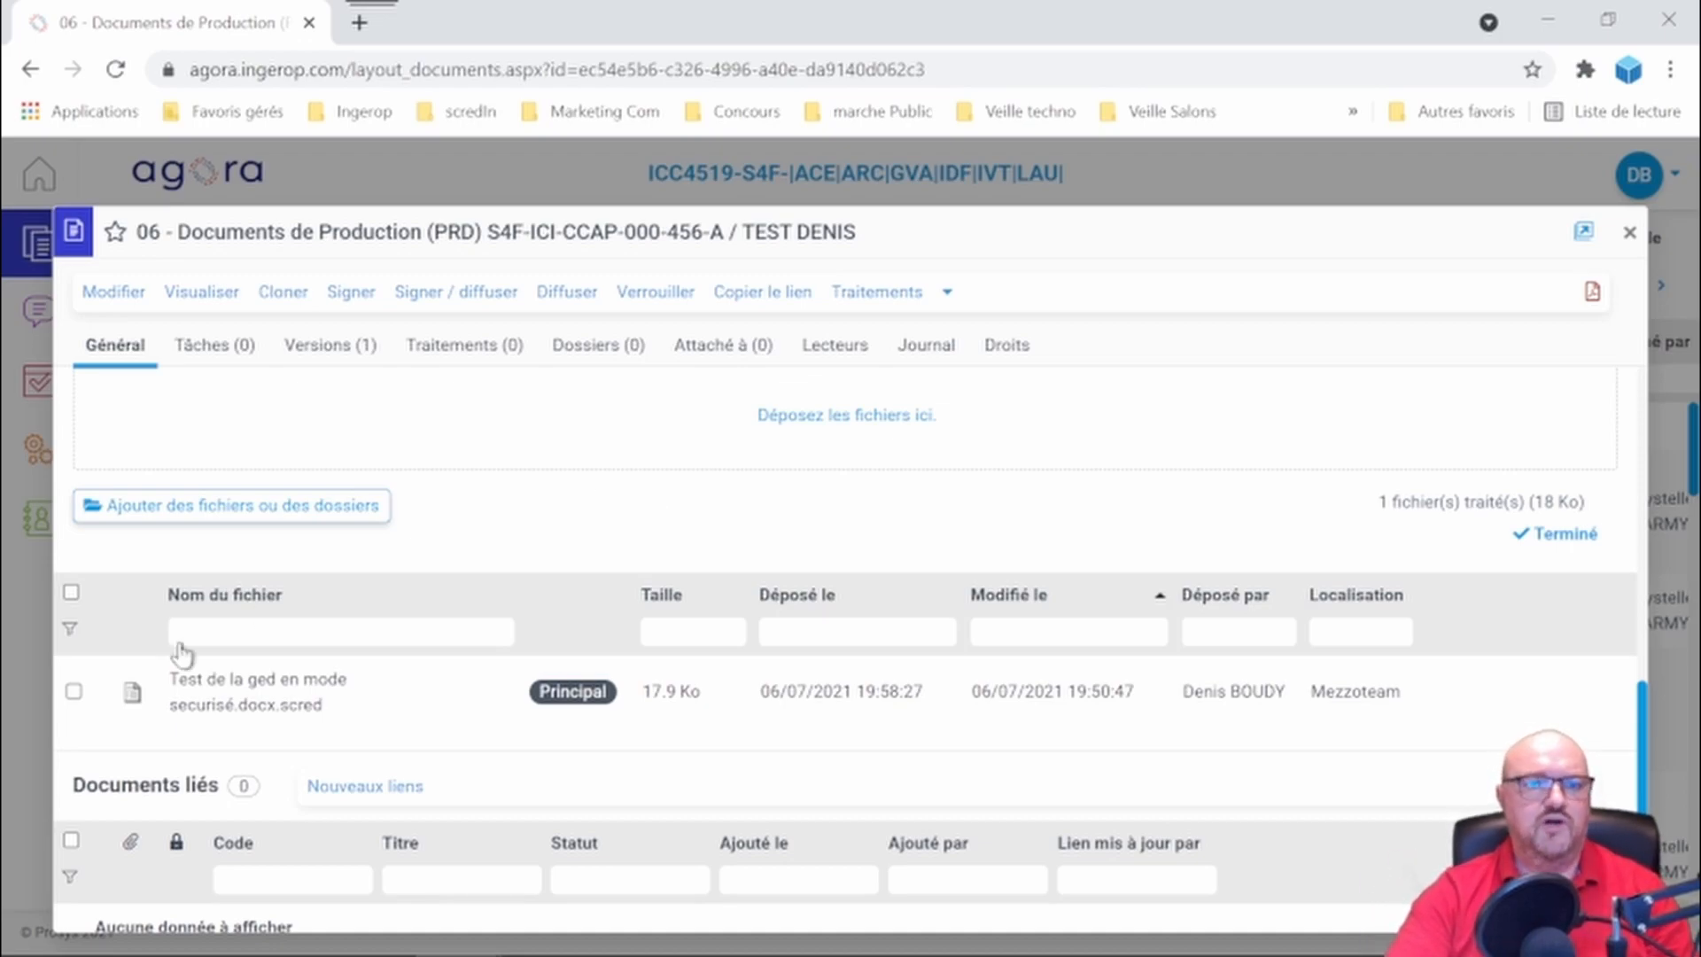
Open the uploaded Test de la ged en mode securisé.docx.scred file from the Fichiers section in modification mode
left_click(74, 691)
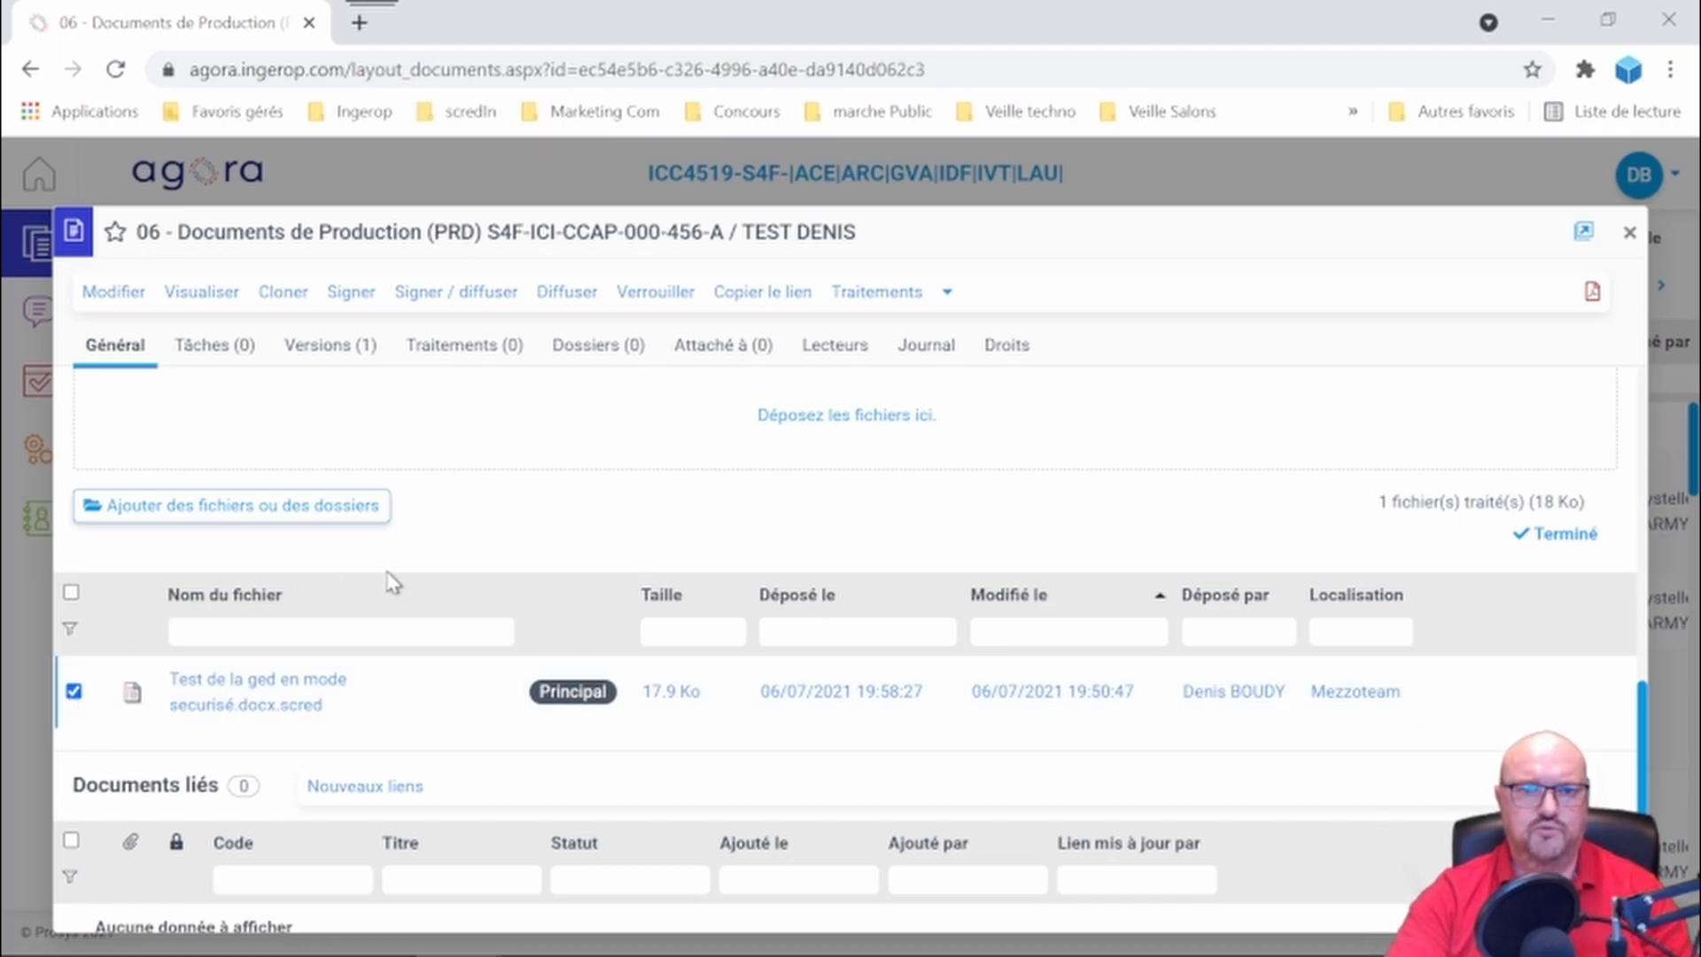
scroll(397, 594, "up", 5)
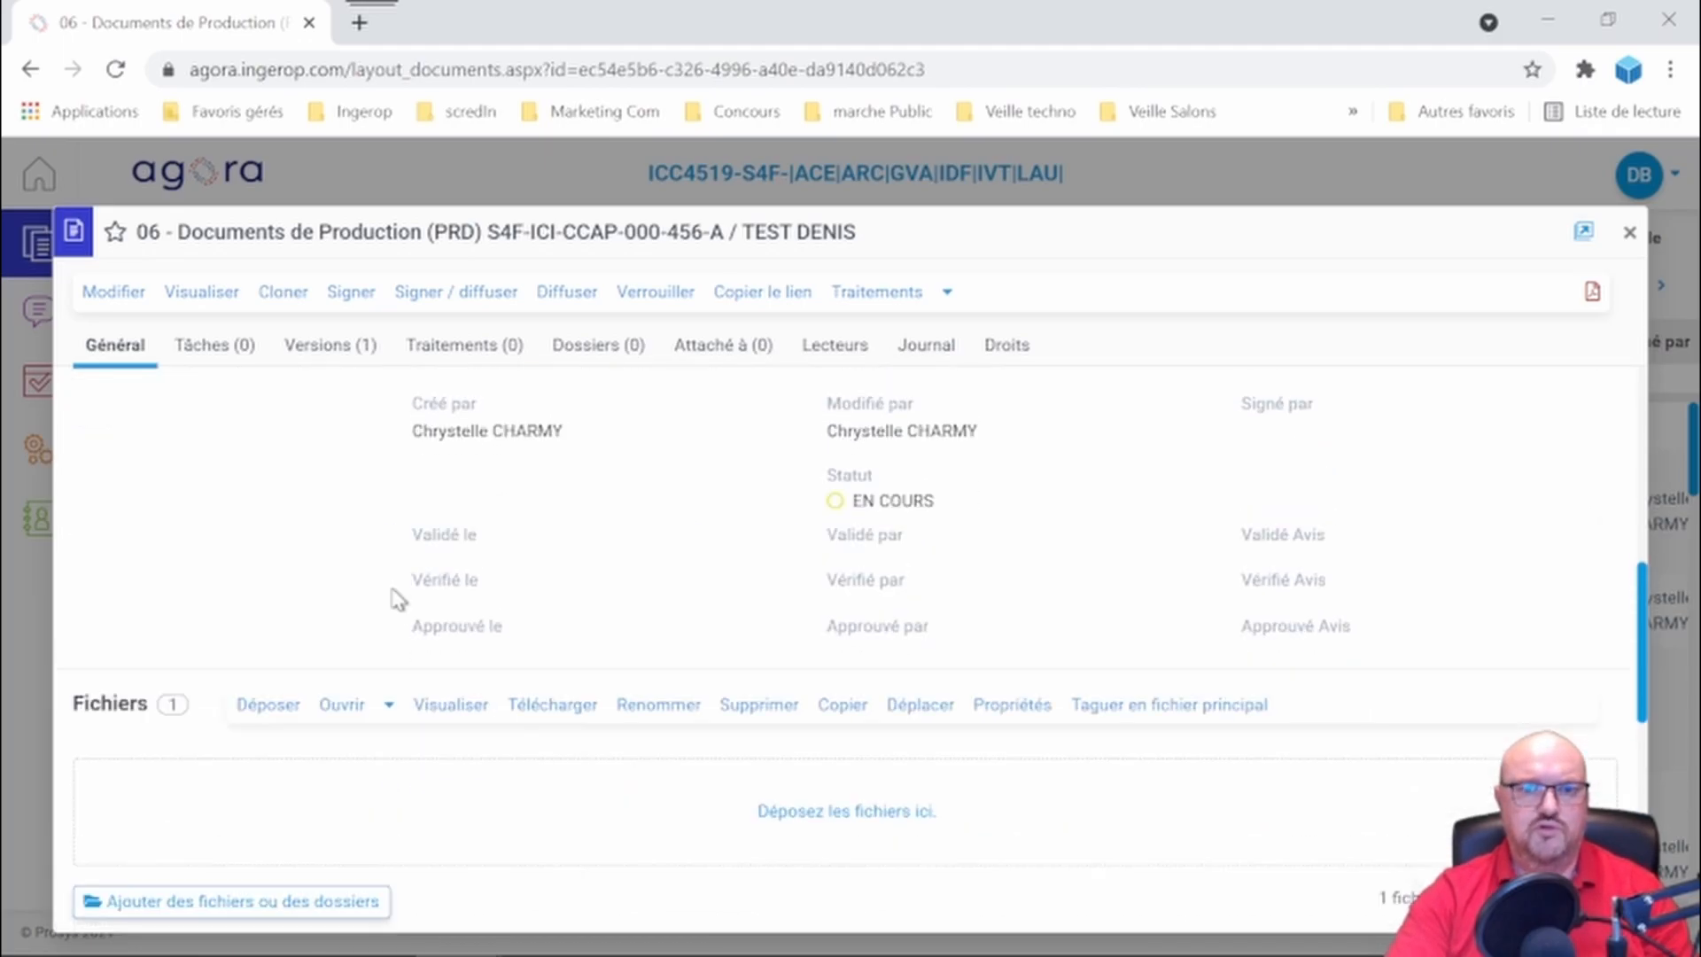
scroll(397, 599, "down", 5)
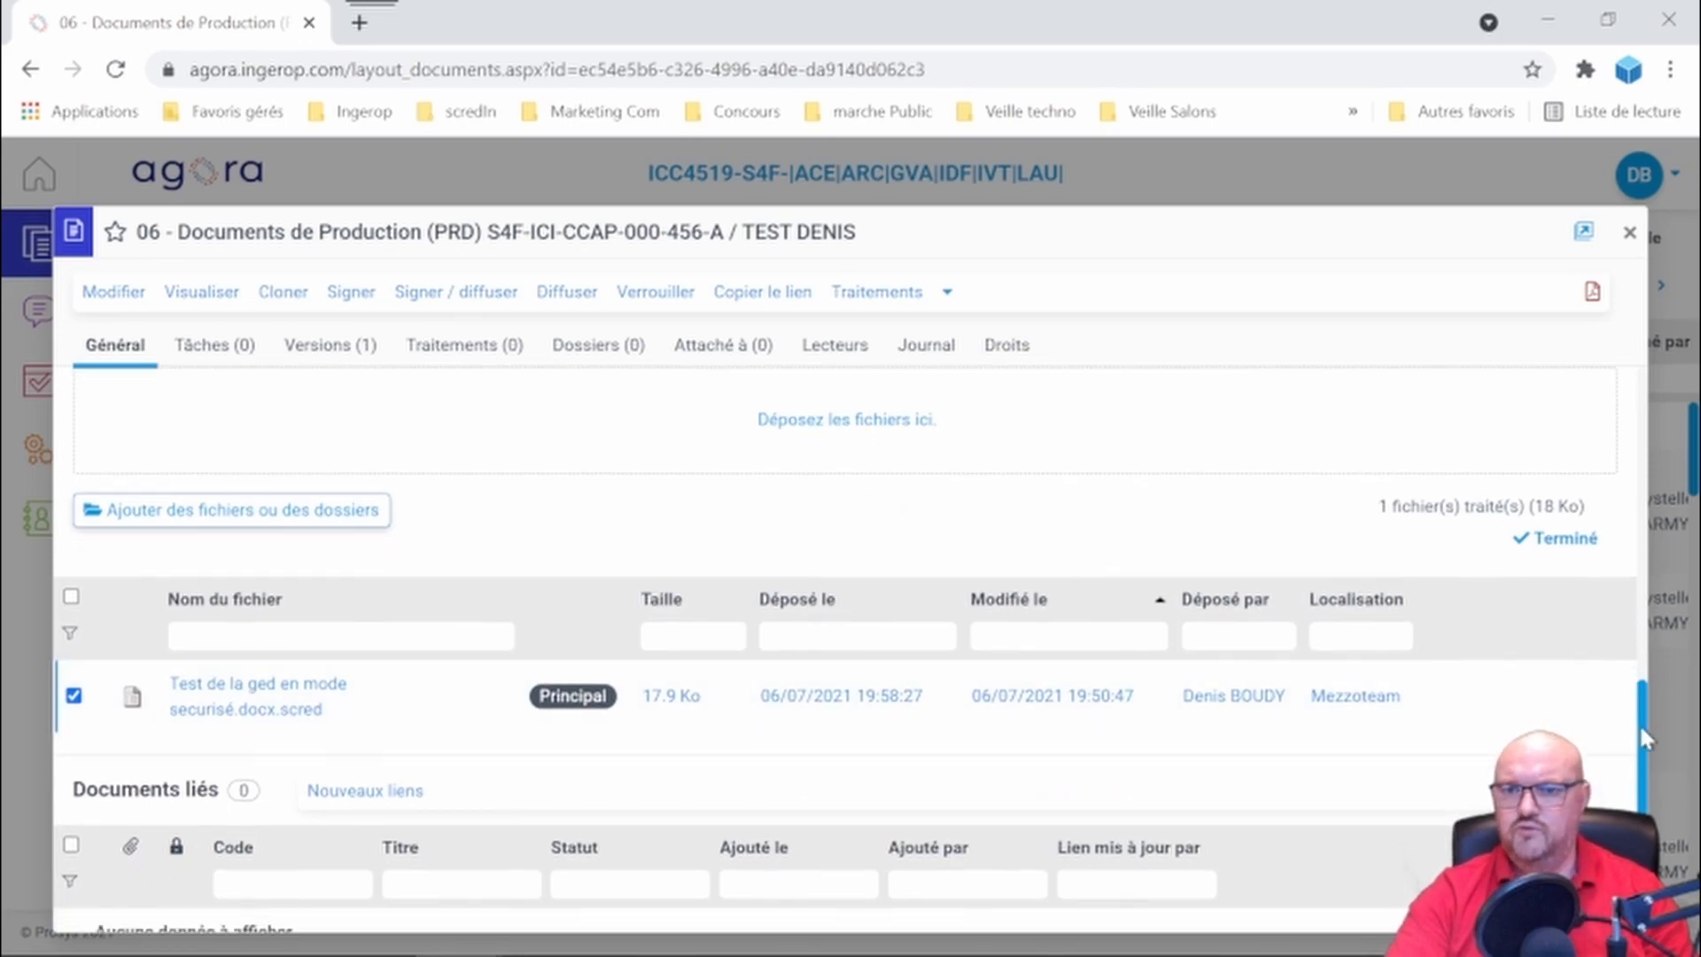
scroll(1639, 716, "up", 2)
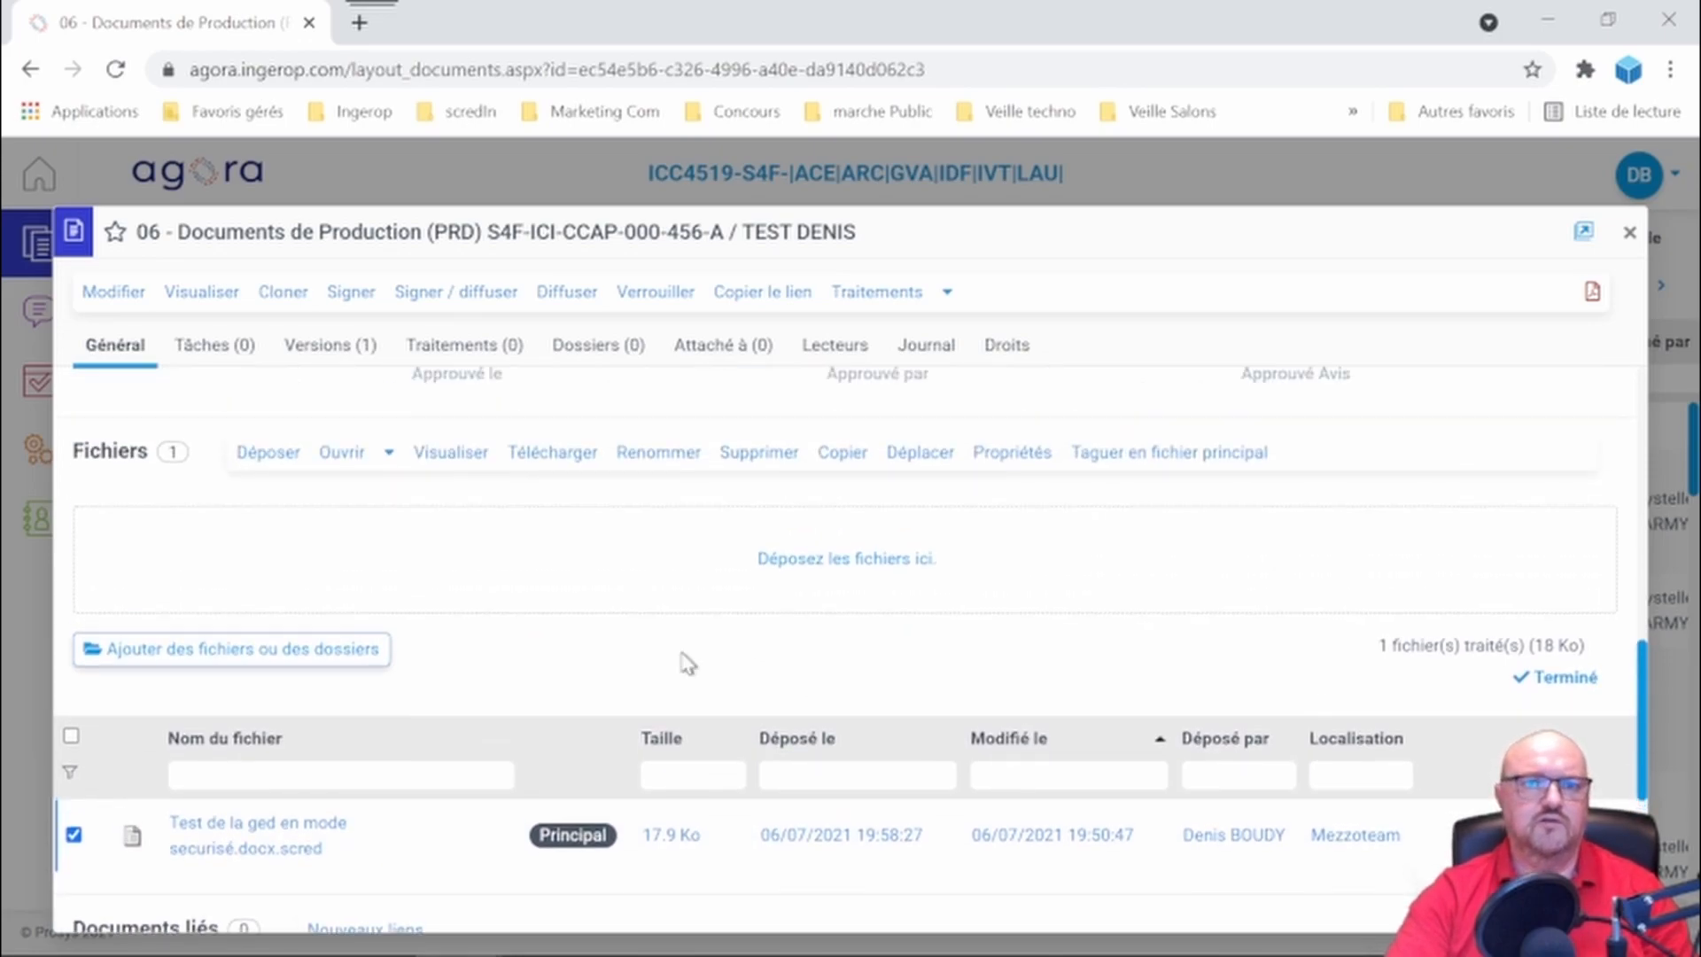
left_click(388, 452)
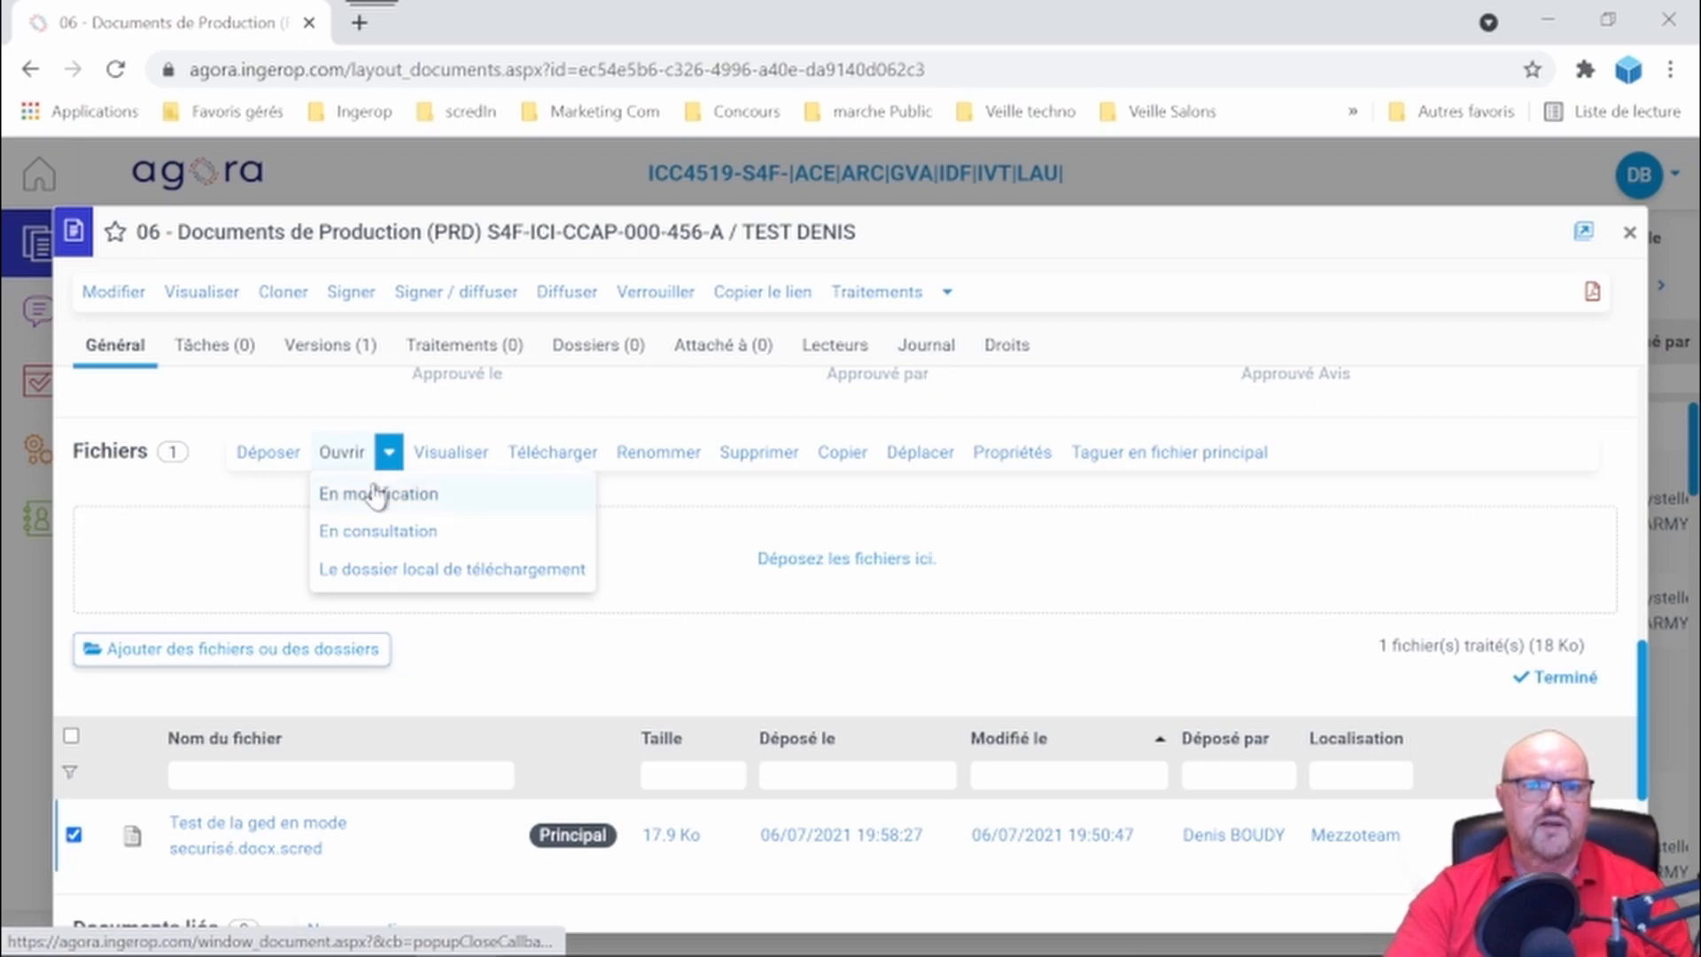
left_click(377, 493)
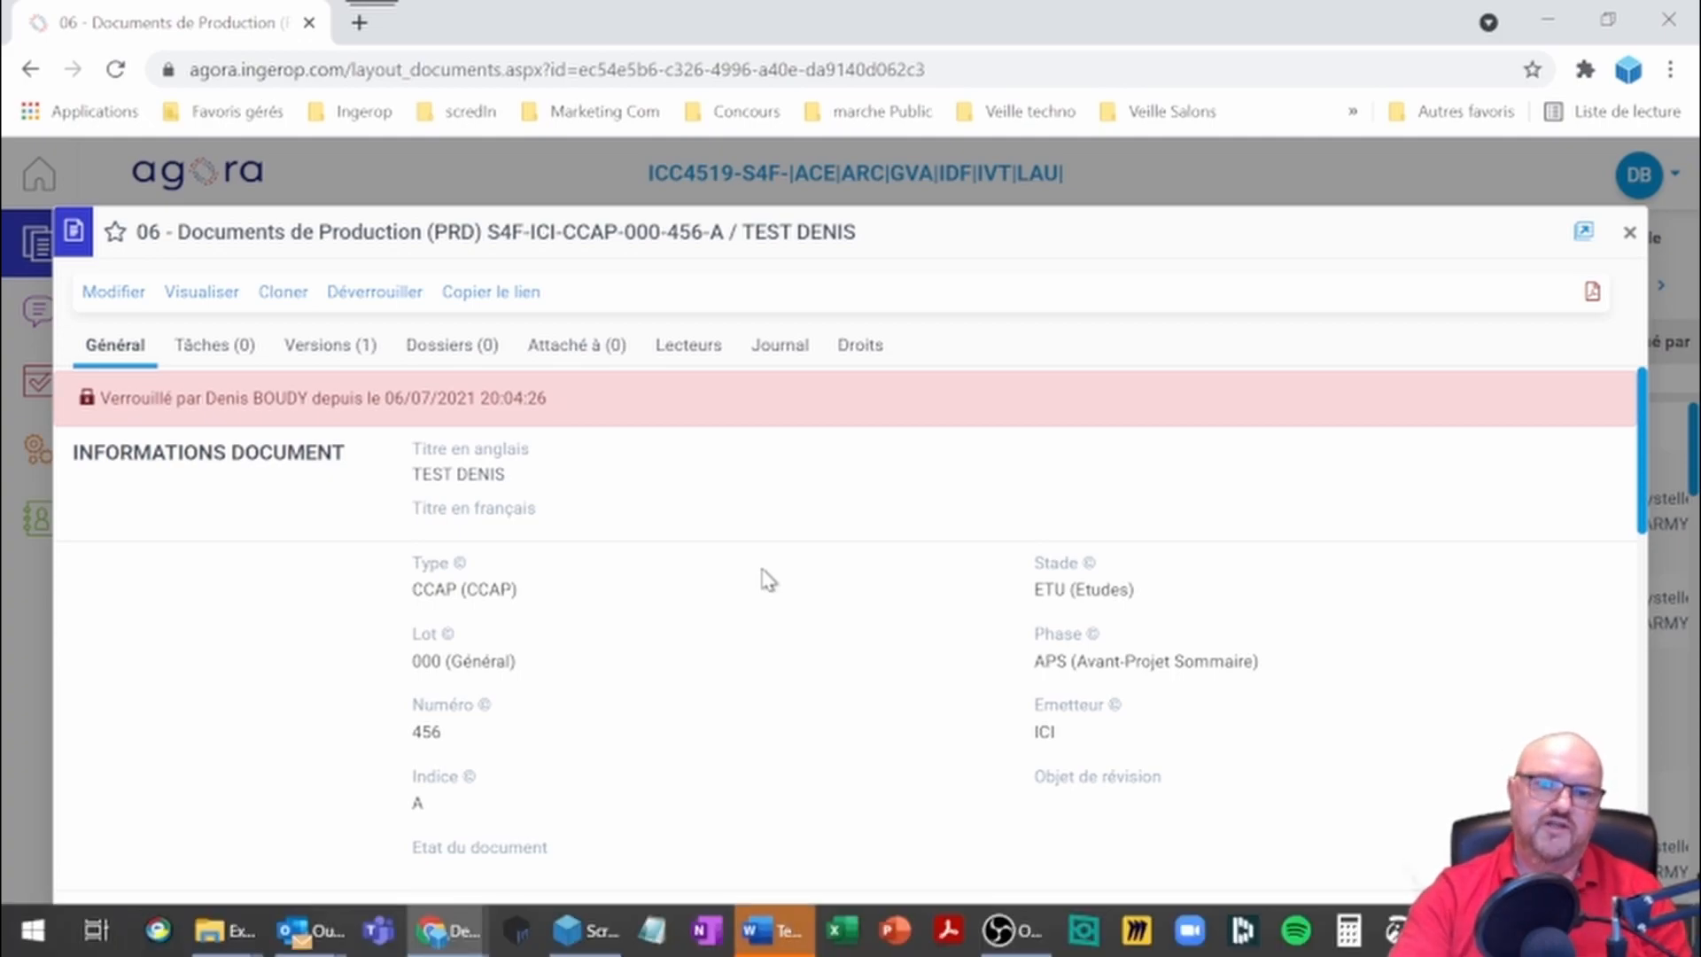
Look at the opened Word document and display its local Agora folder APS\CCAP\S4F-ICI-CCAP-000-456-A in File Explorer
mouse_move(763, 935)
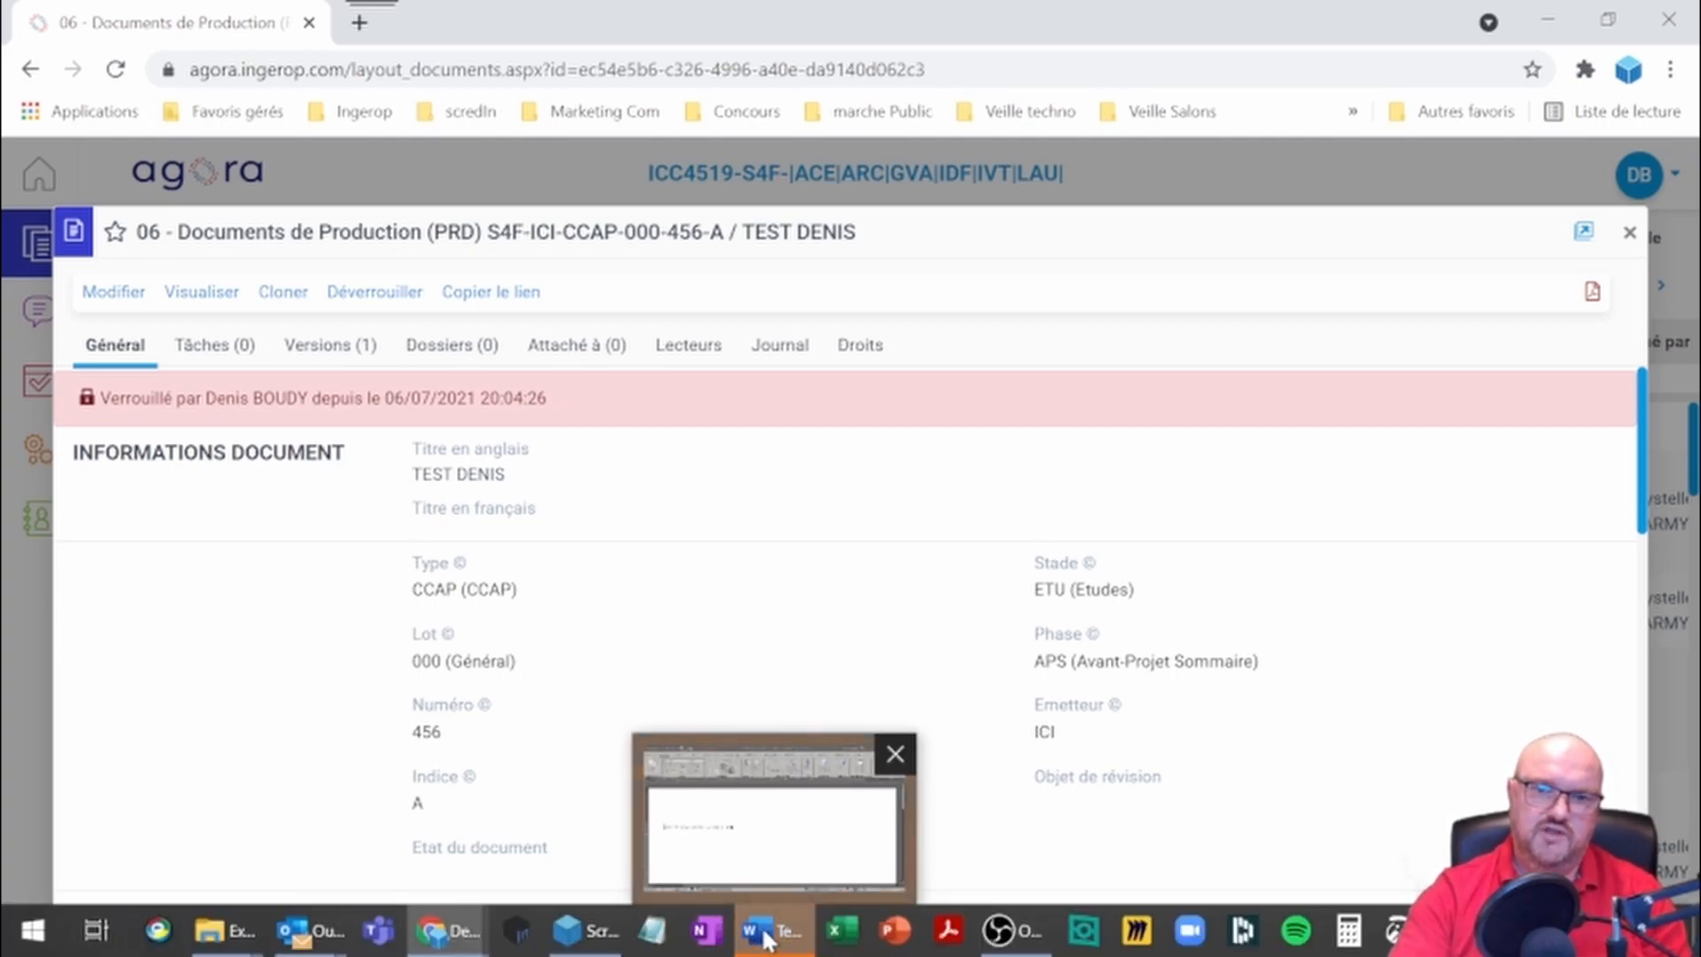
left_click(760, 864)
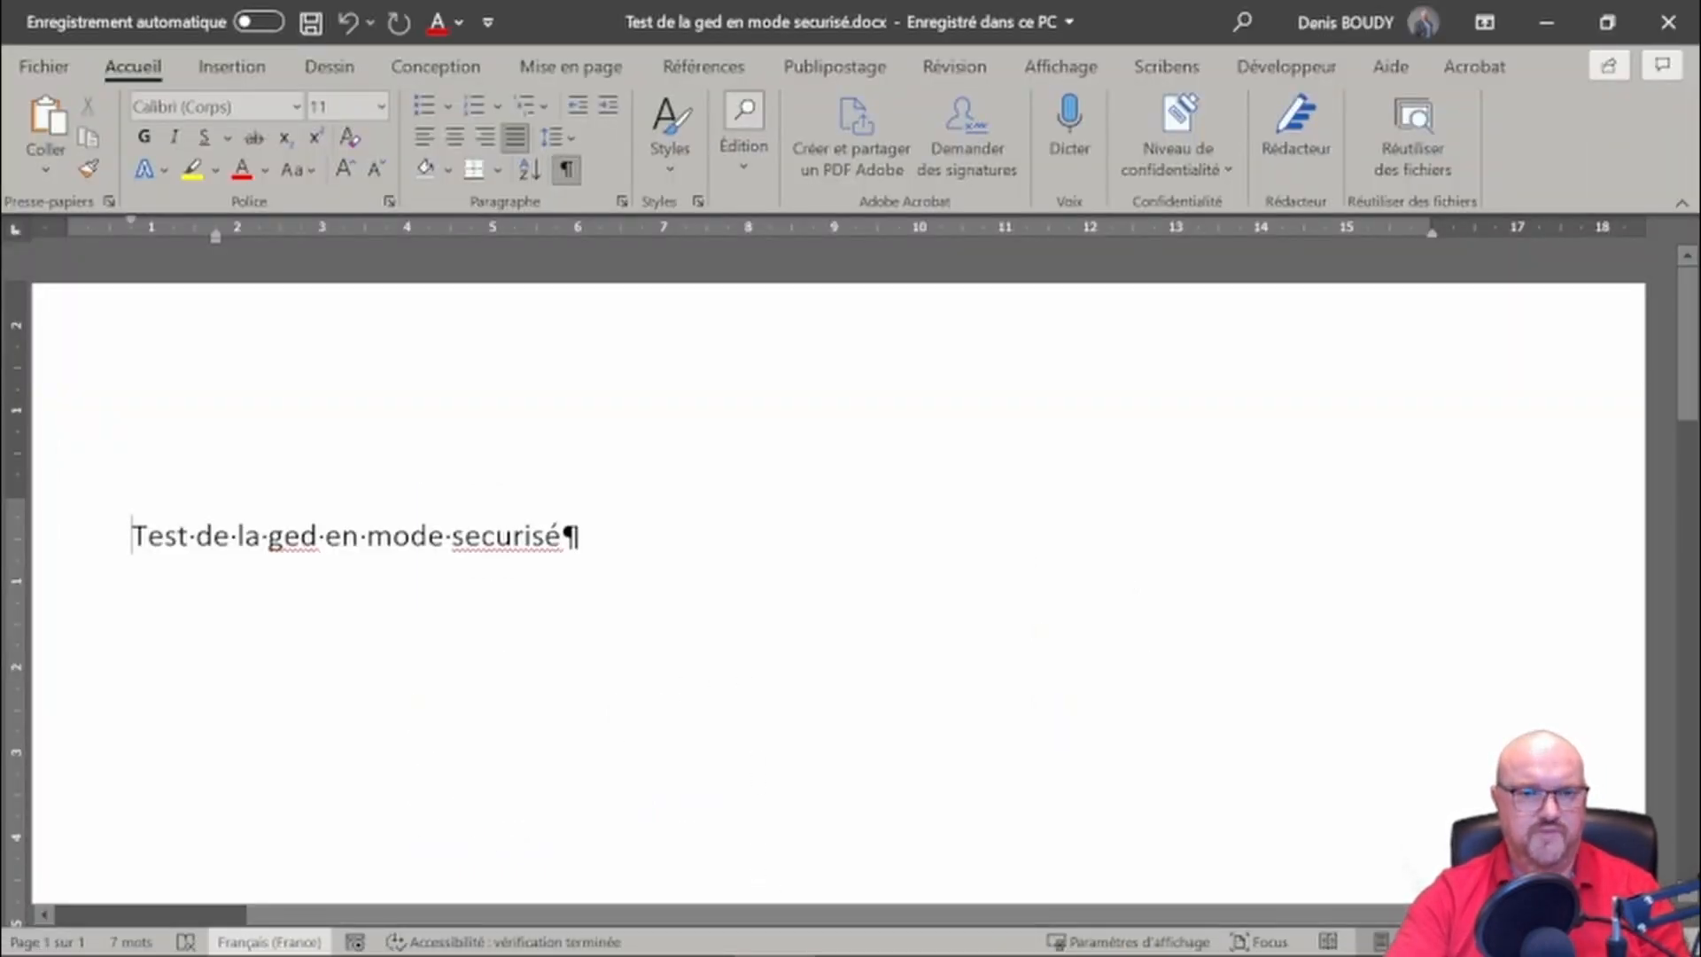
mouse_move(267, 955)
left_click(225, 932)
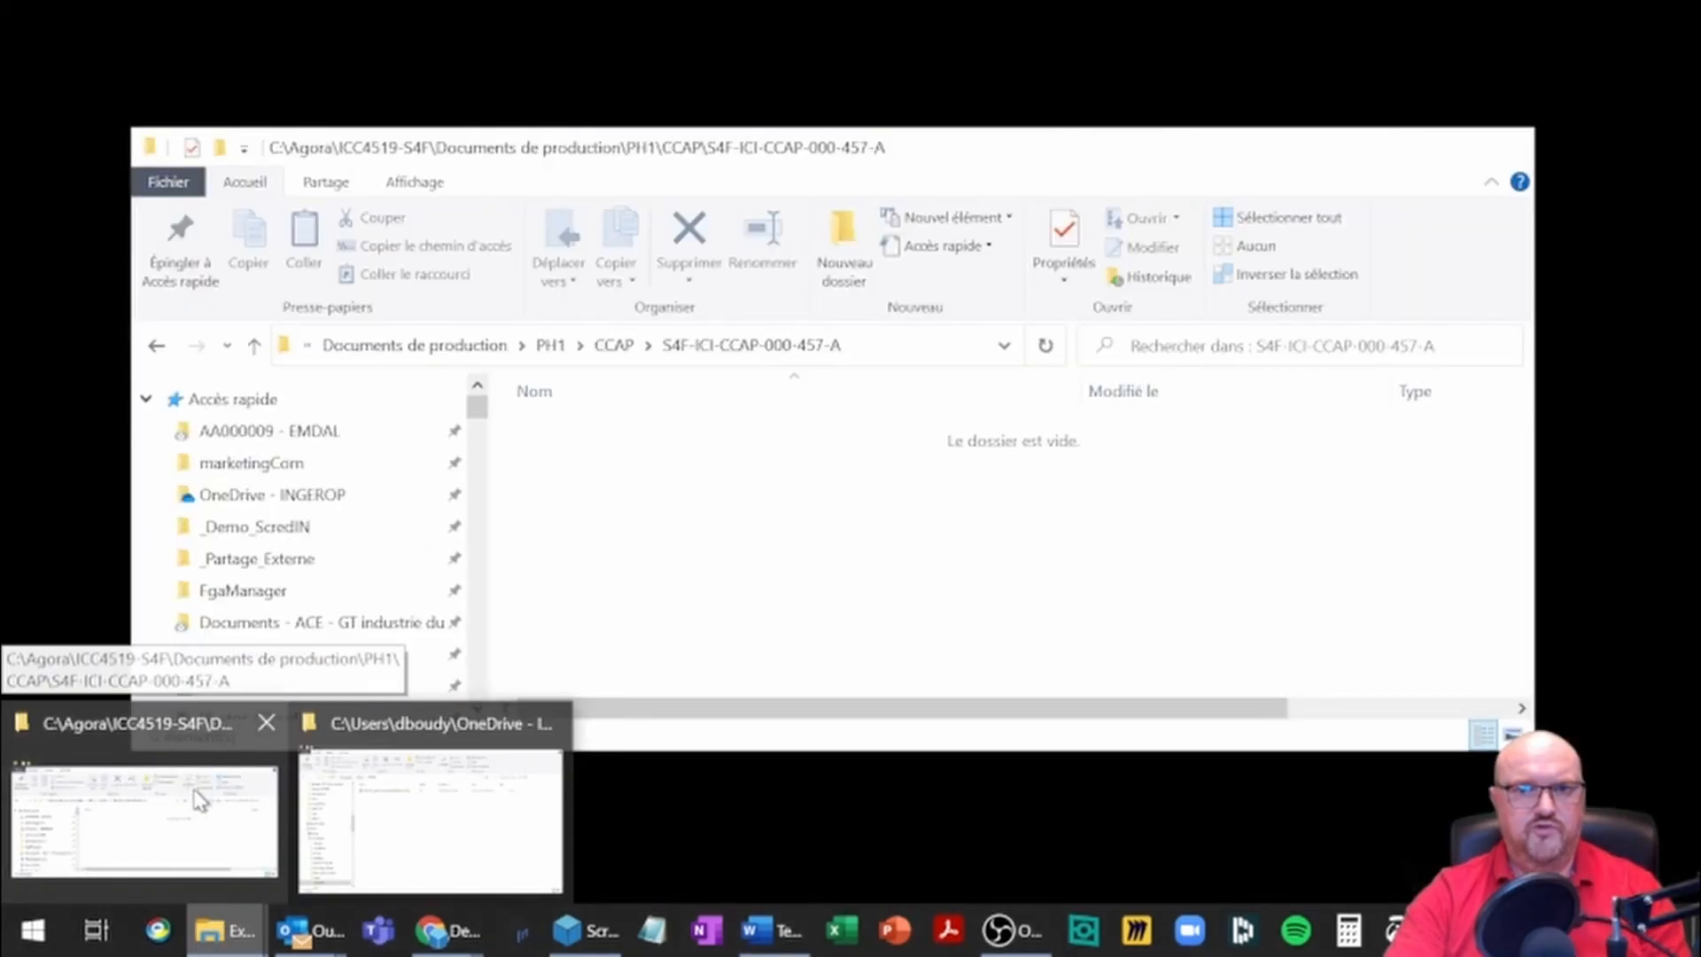
left_click(198, 795)
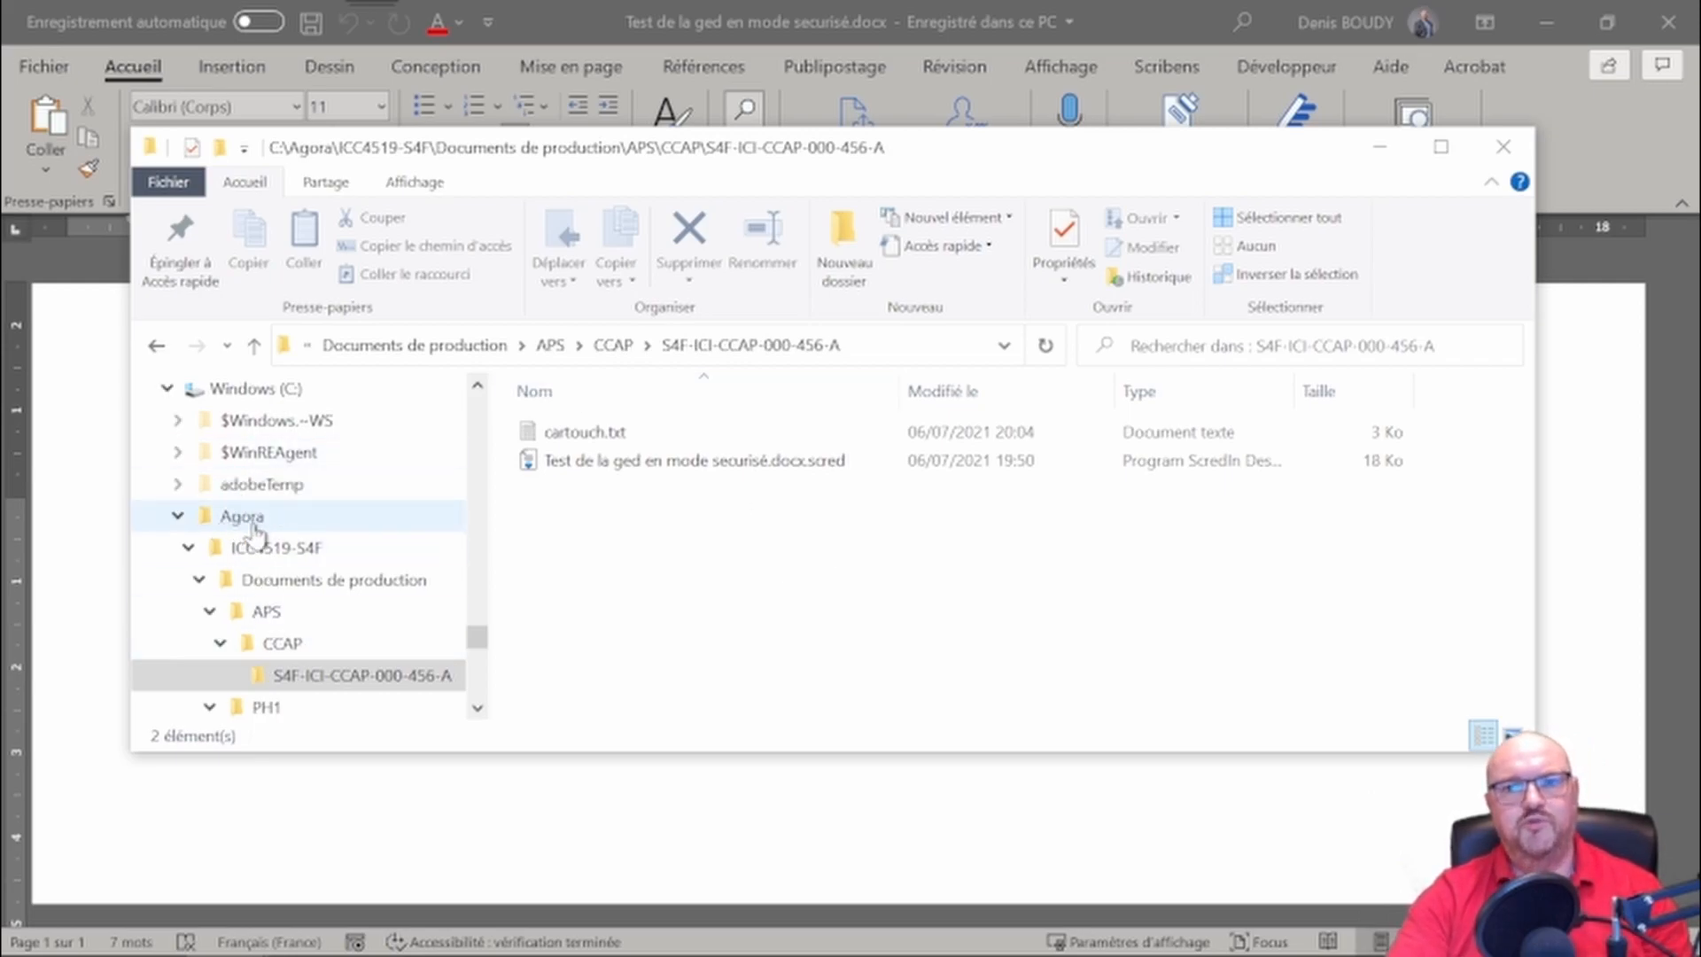
mouse_move(1169, 955)
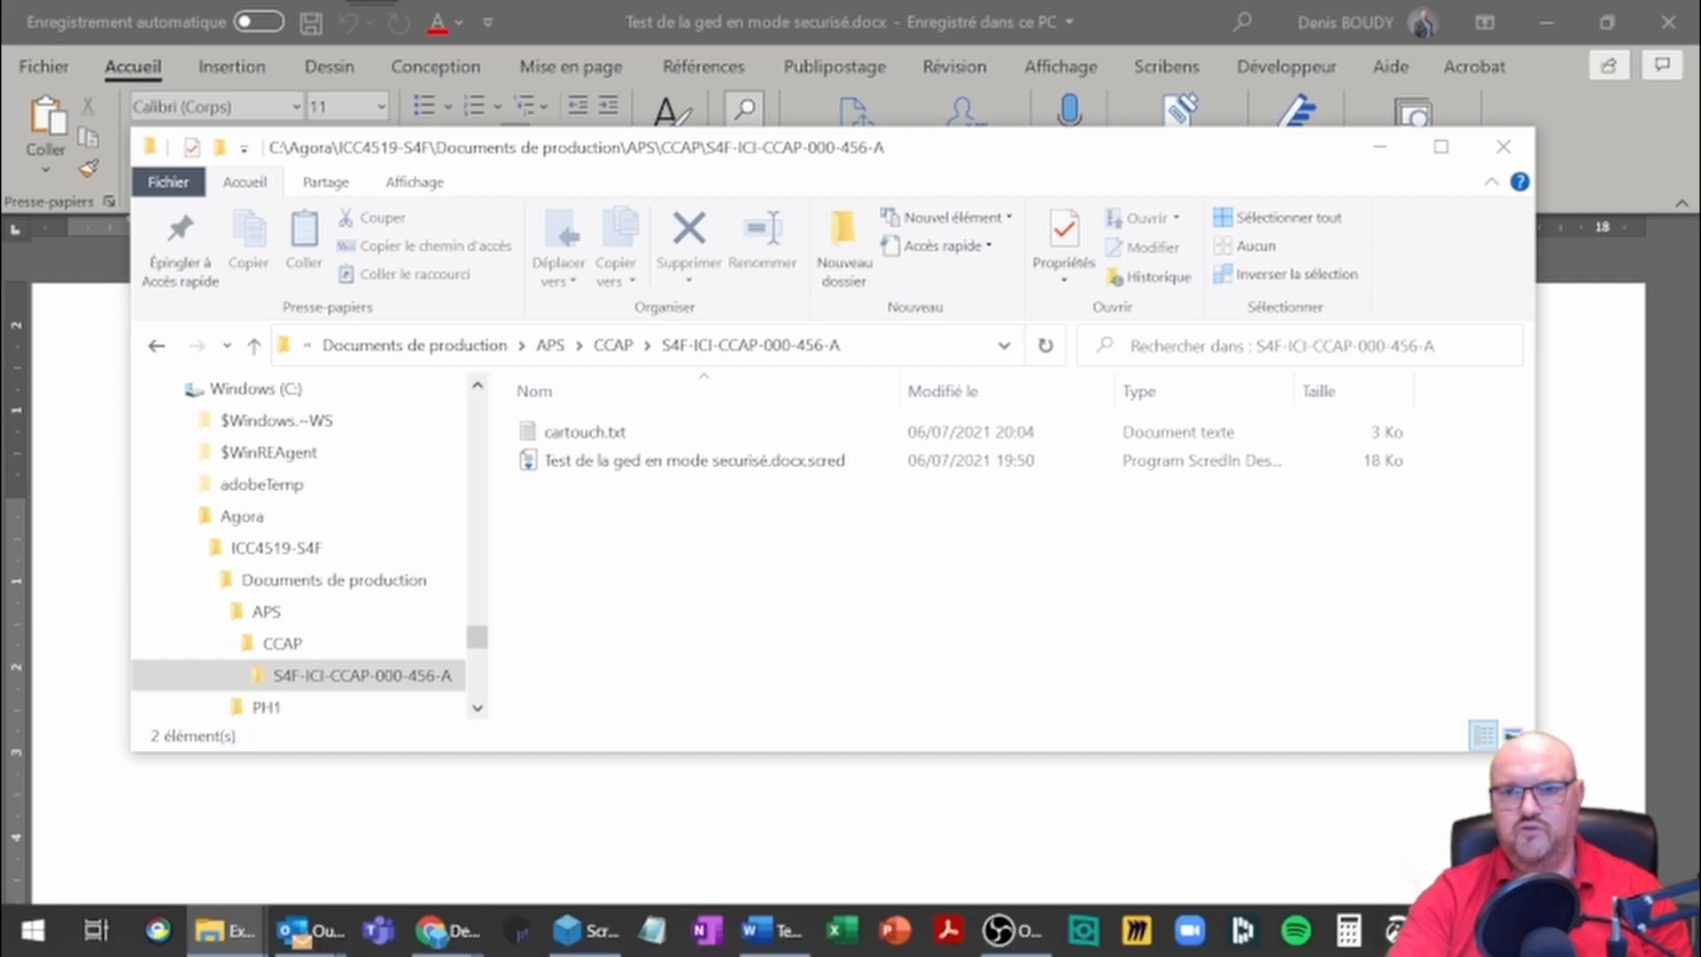
left_click(1449, 930)
left_click(940, 616)
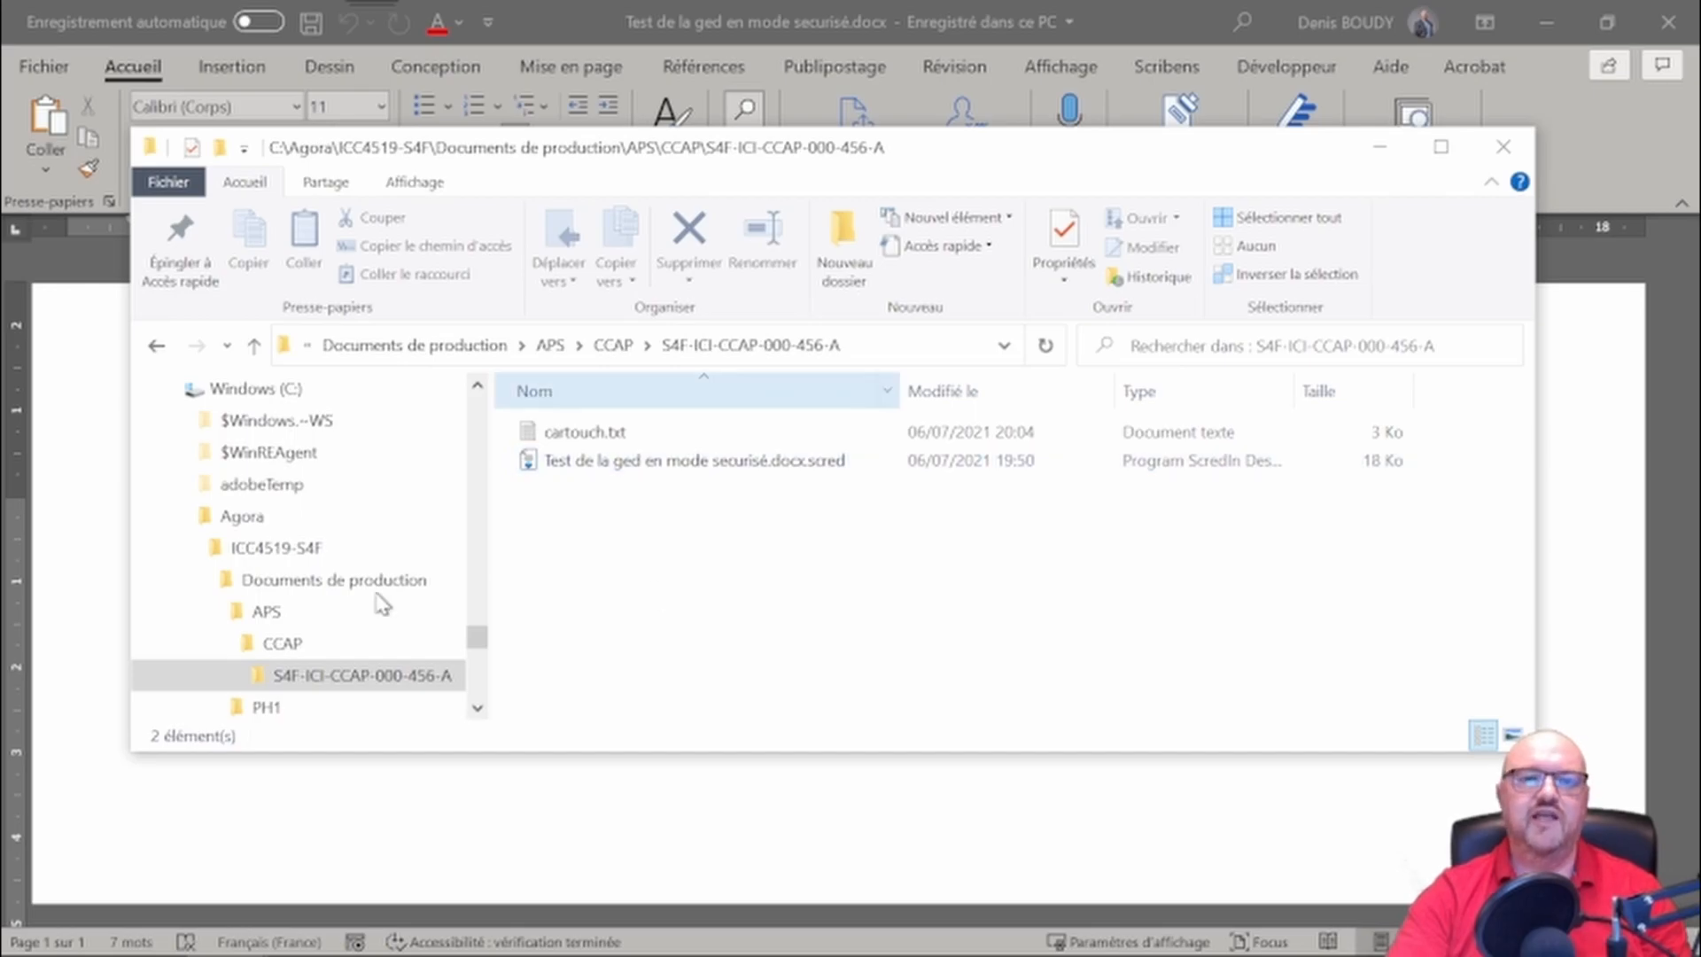
Open the folder AppData\Local\ScredIn\AutoExec\ScredIn_Secure_Folder in the other File Explorer window to inspect the decrypted working files
mouse_move(213, 949)
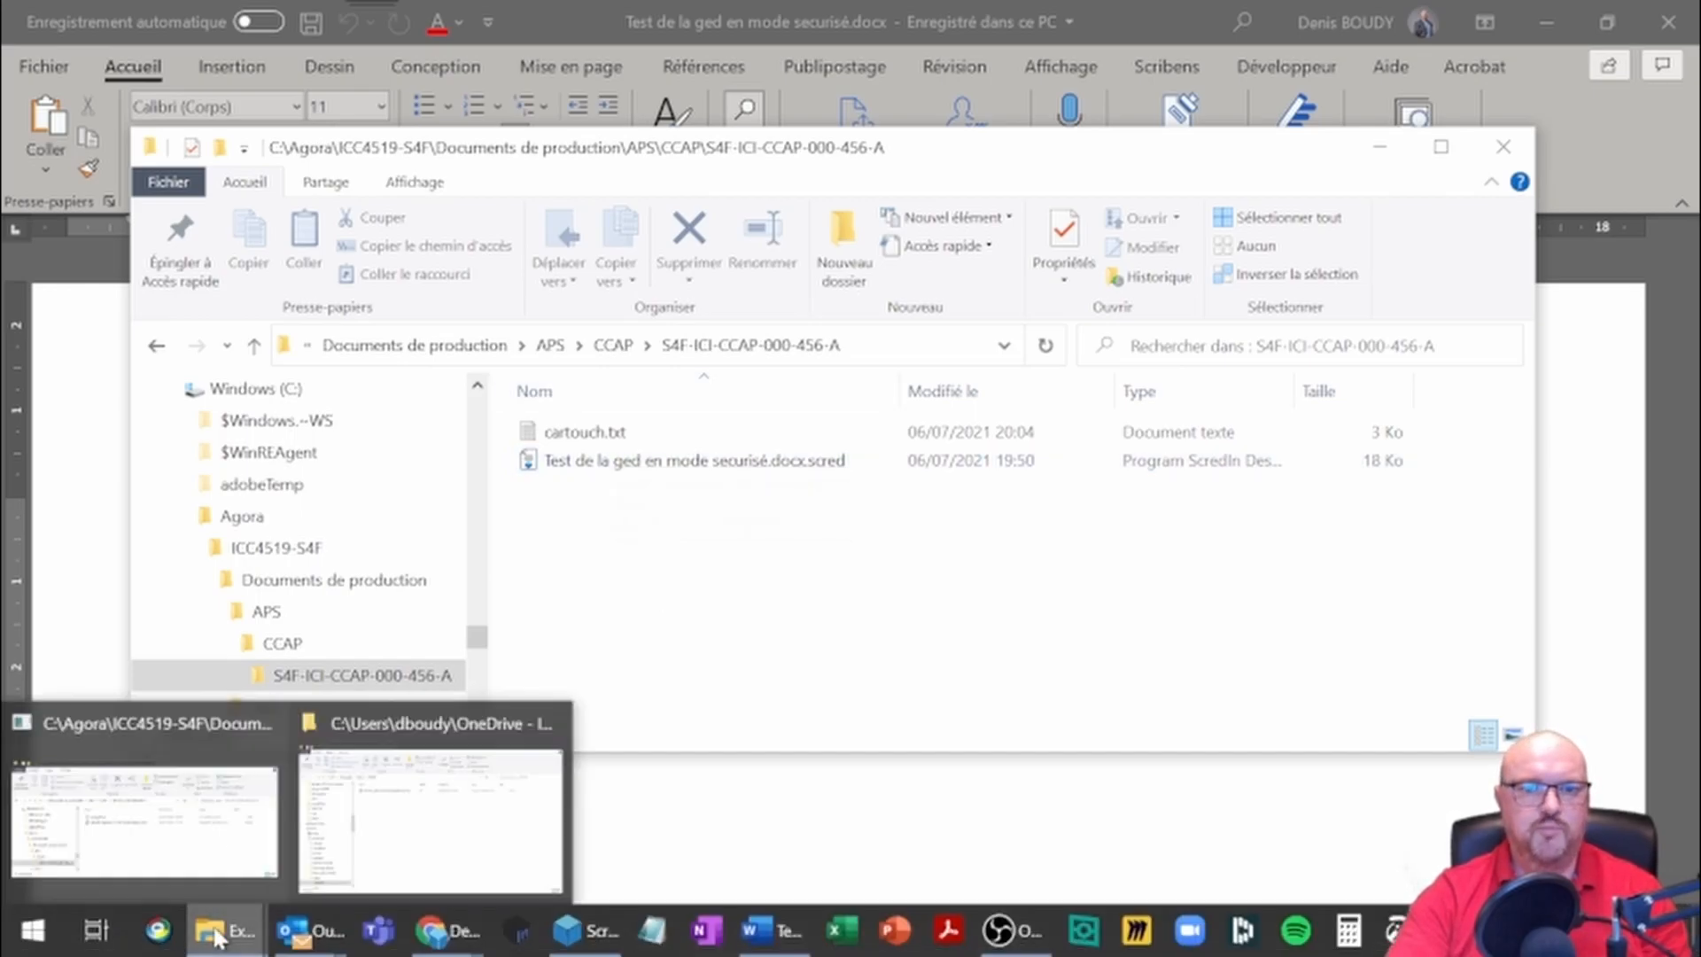
left_click(438, 789)
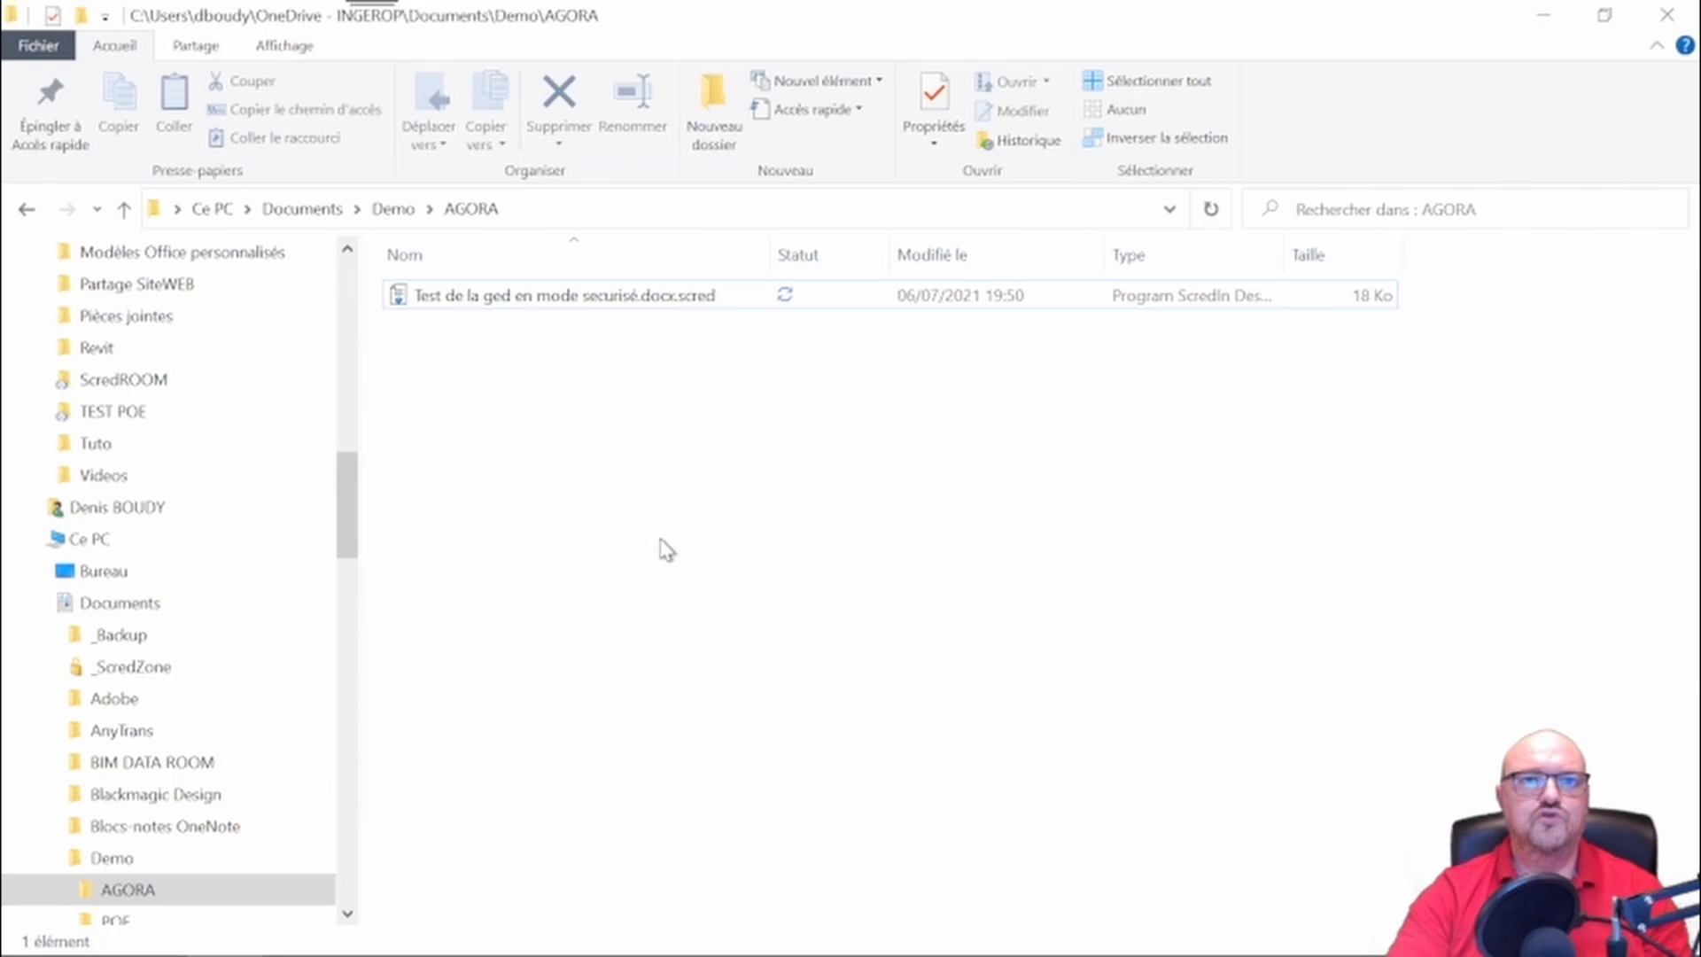
left_click_drag(361, 522, 357, 576)
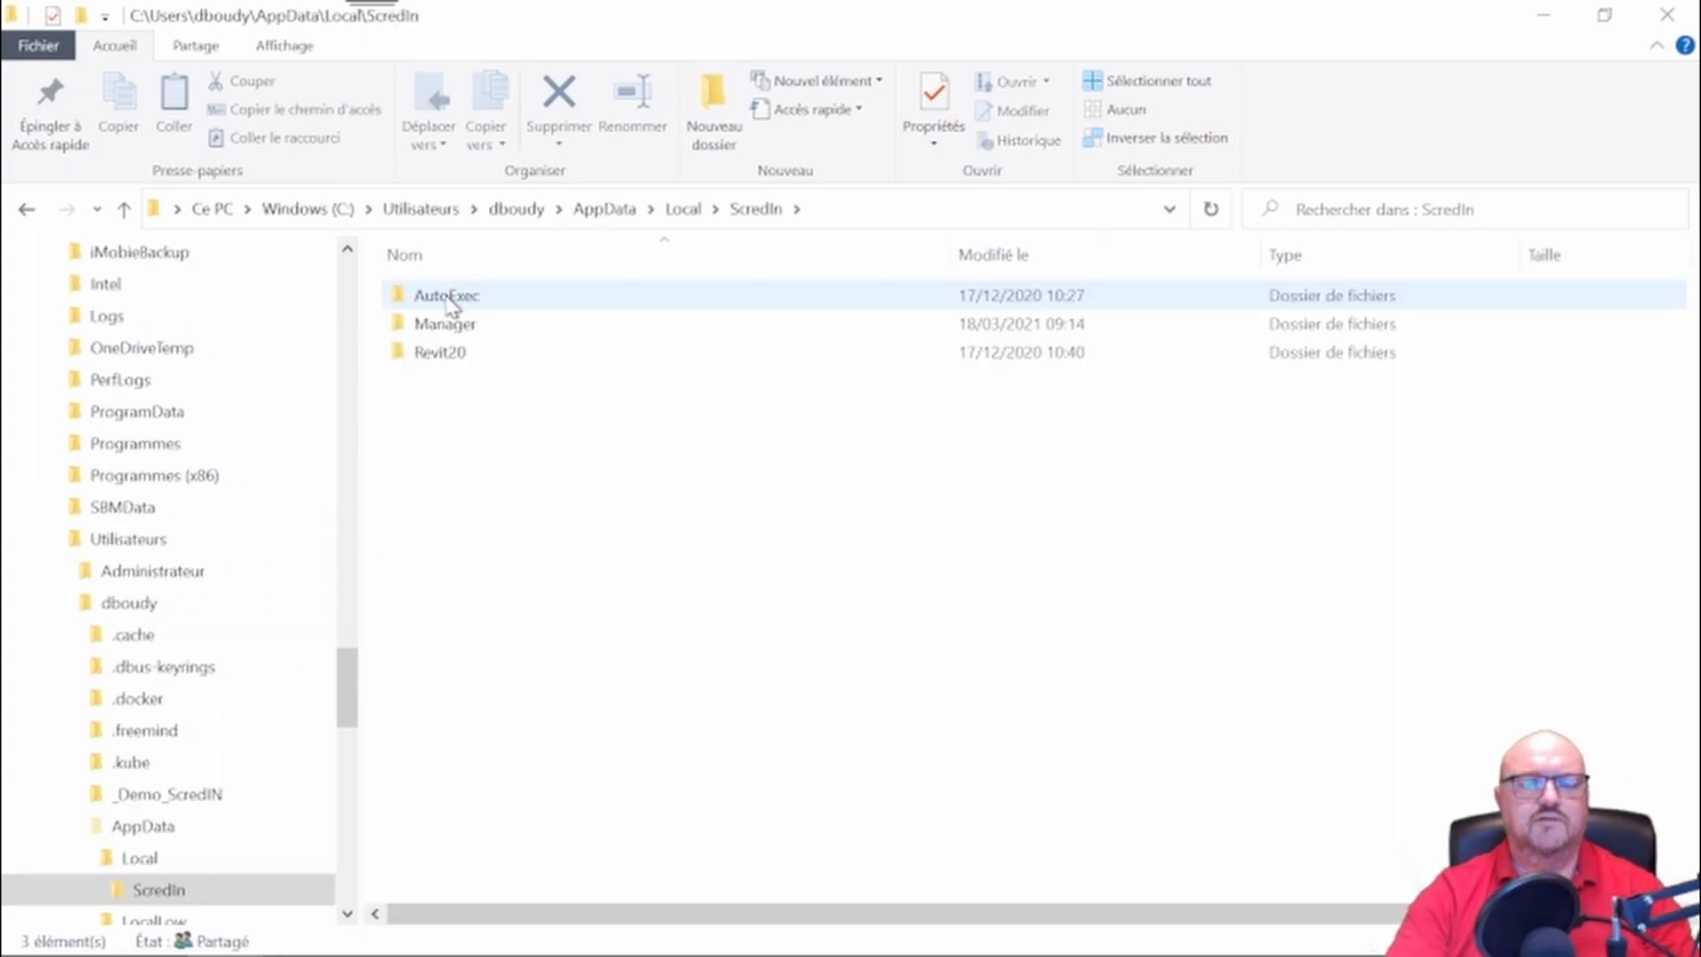
left_click(449, 301)
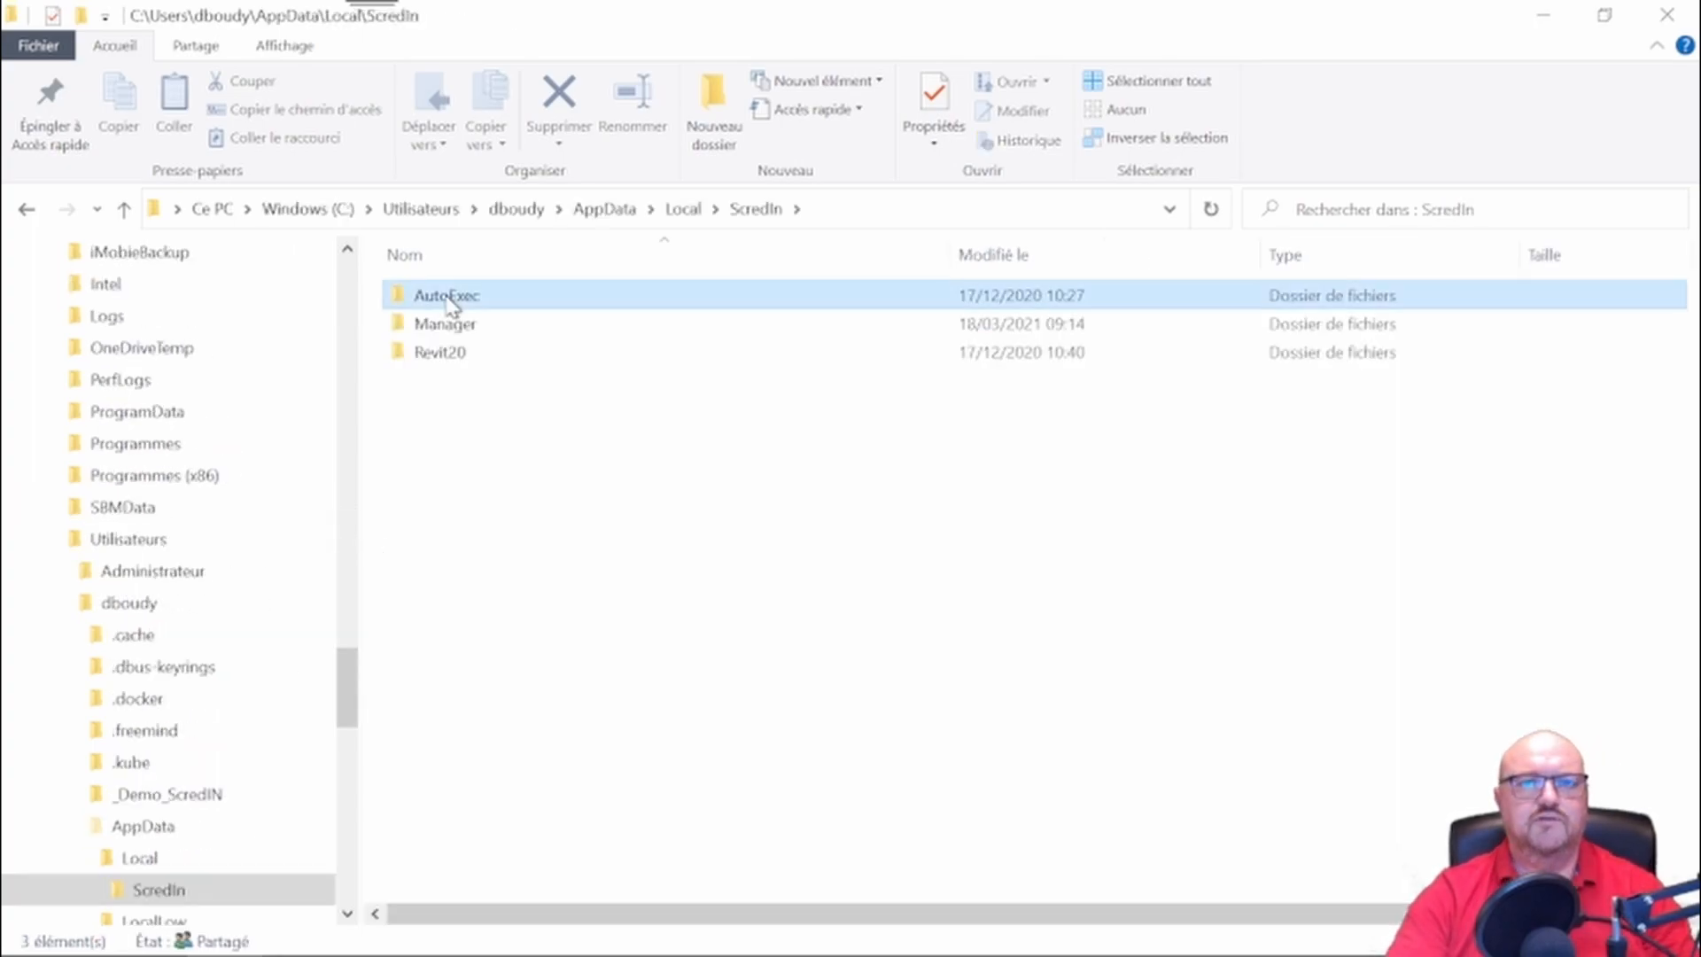
double_click(485, 294)
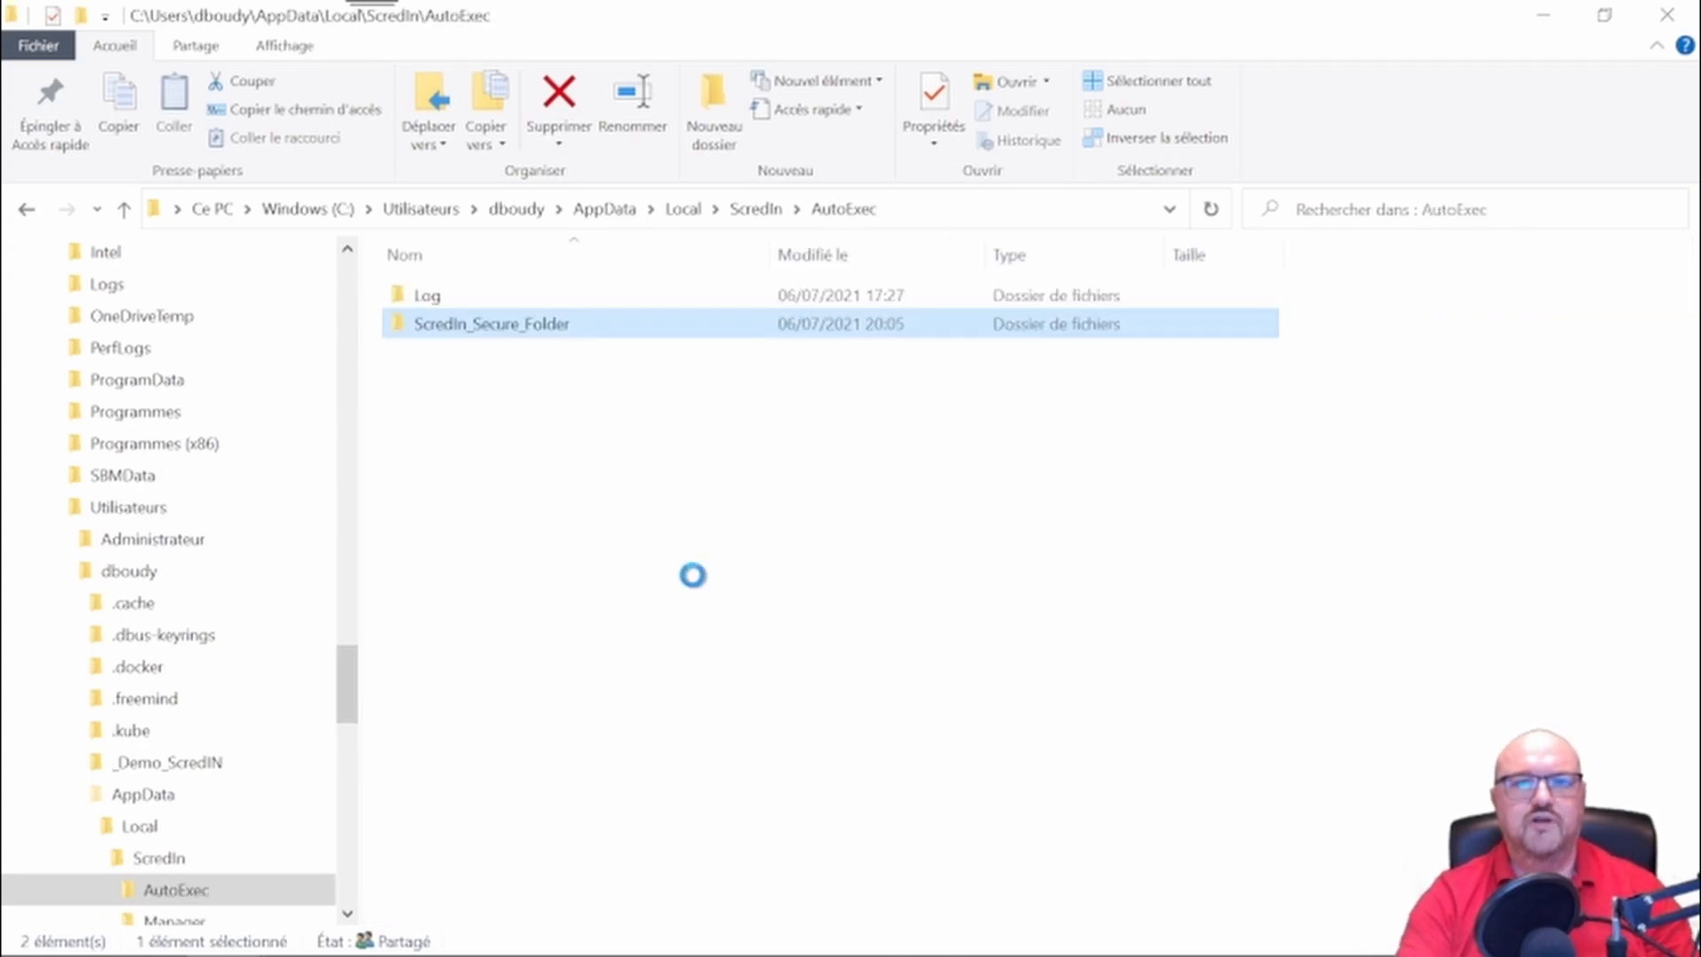
key("Return")
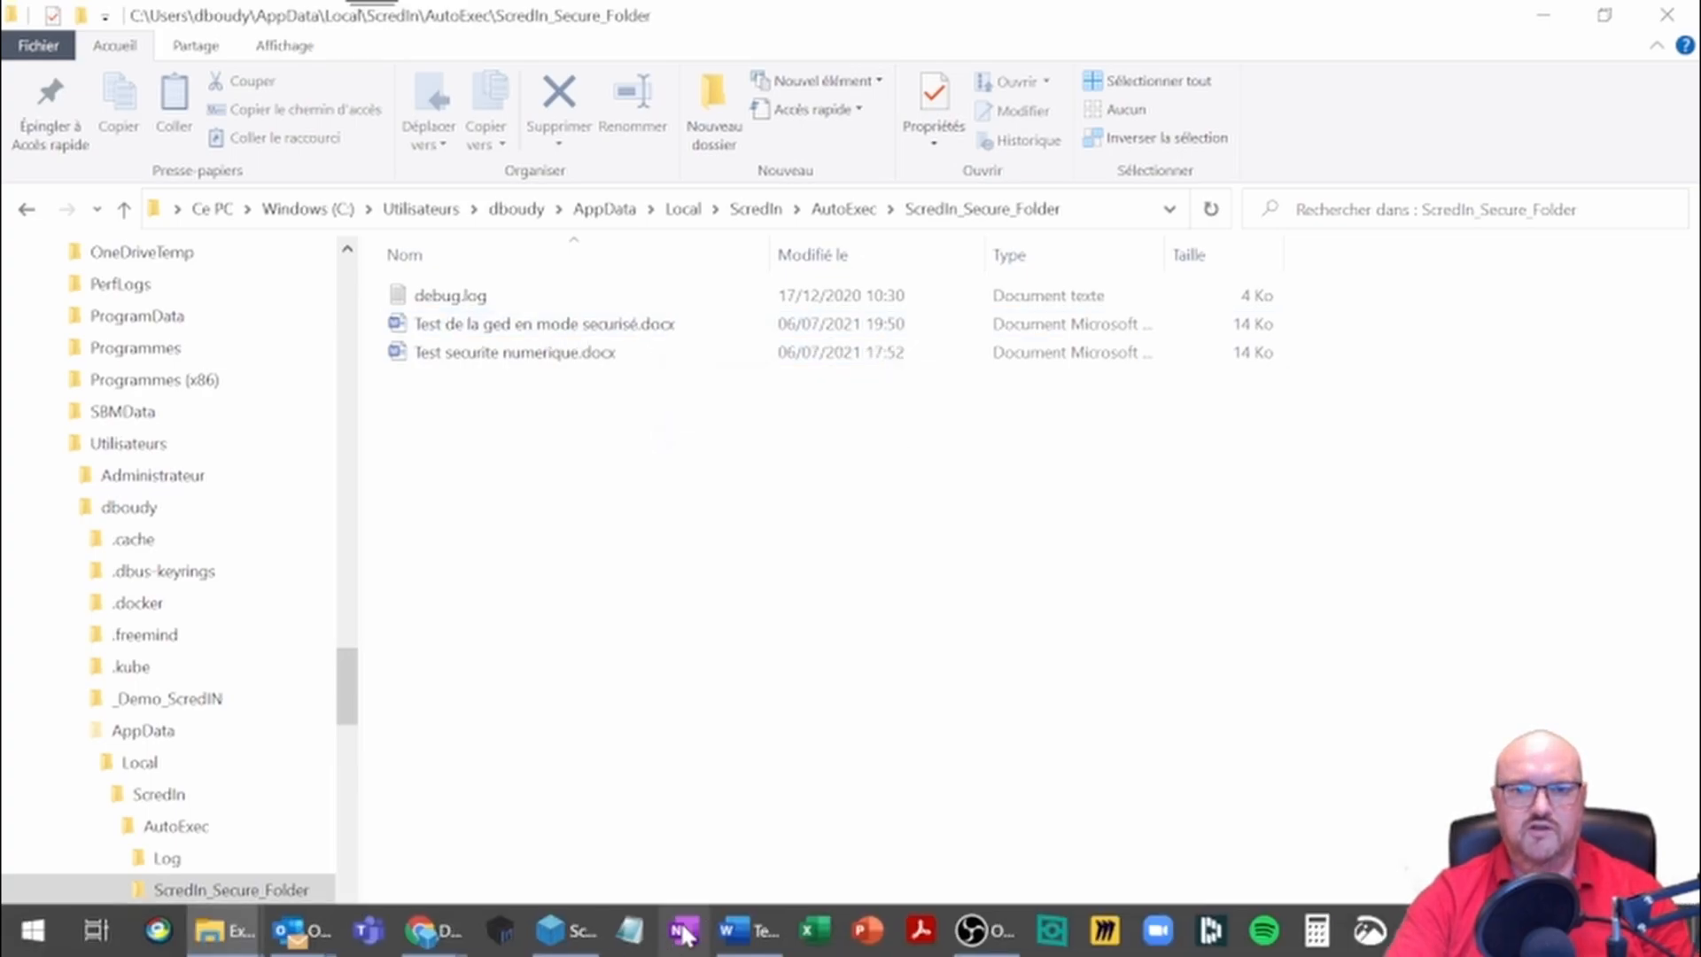
Switch to Word, add the line "Modification N°01" below the existing text, then save and close the document
left_click(734, 930)
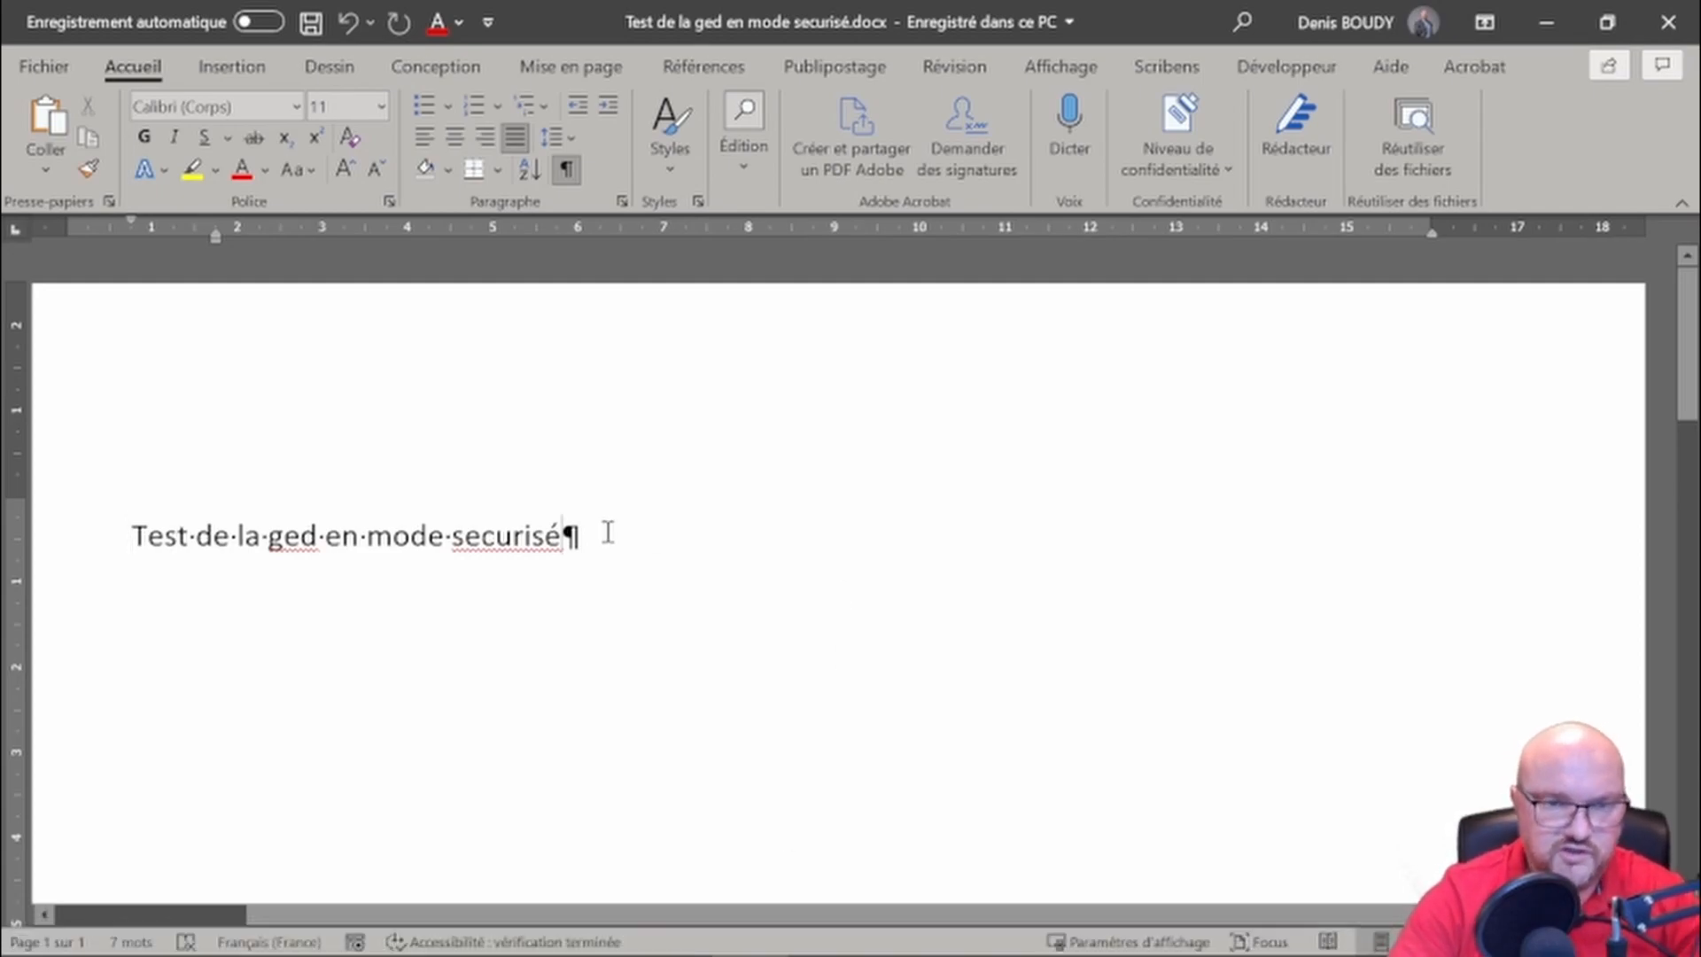
key("Return")
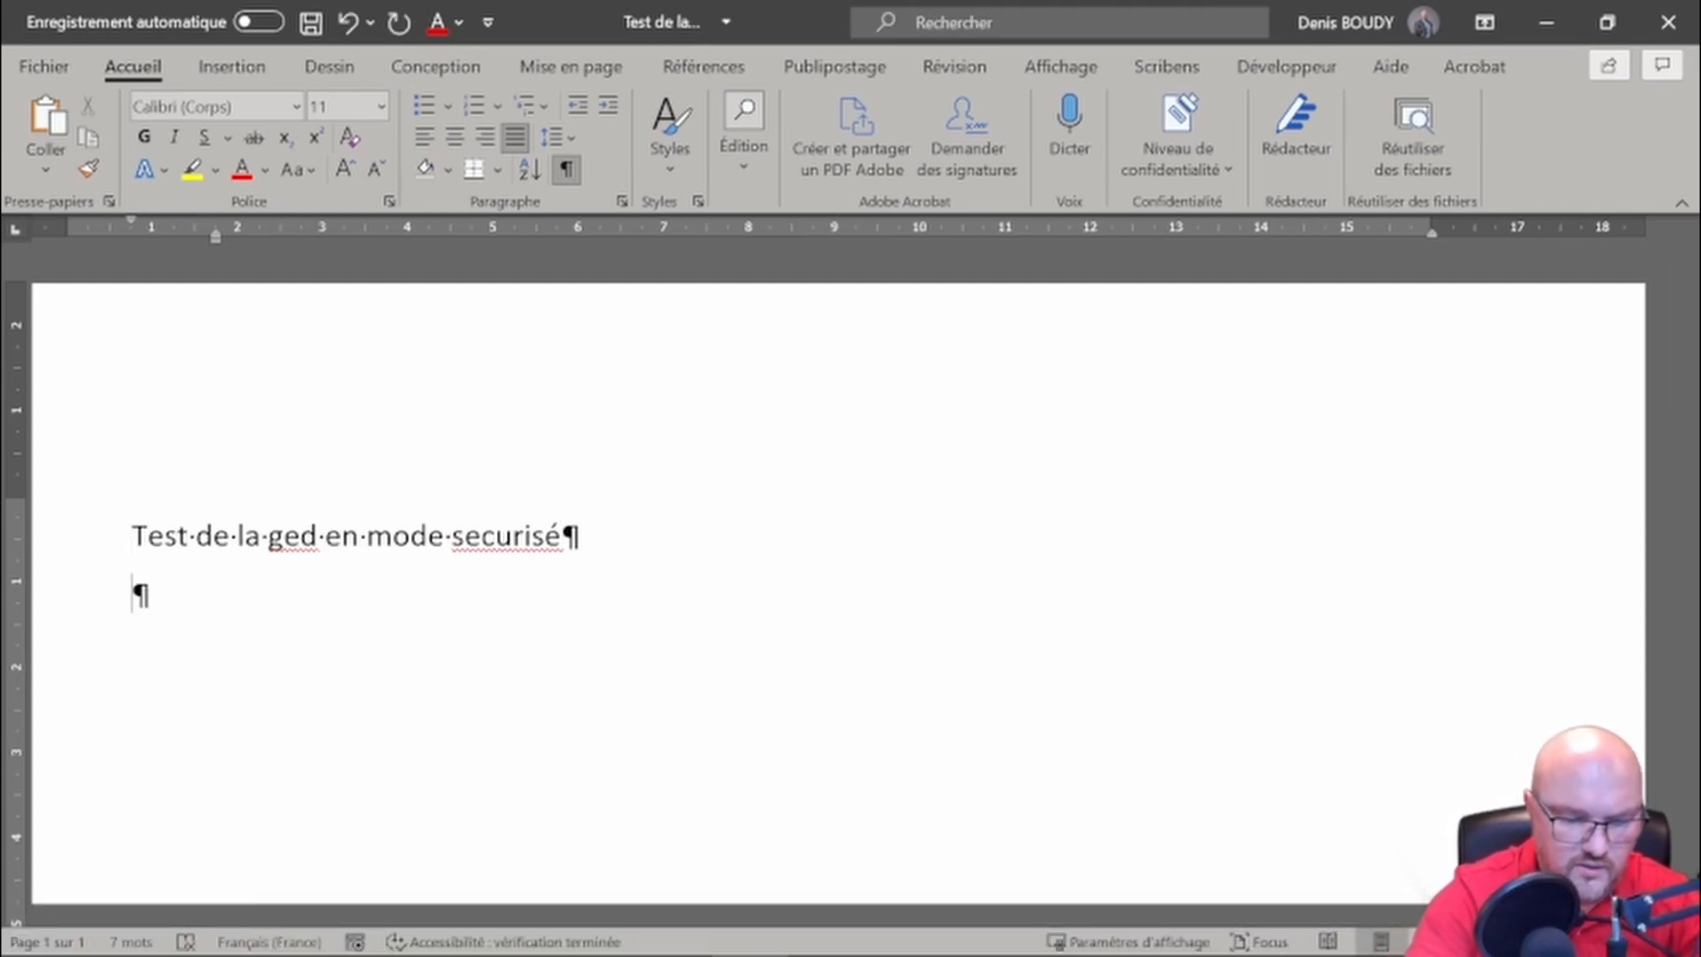
type("modifi")
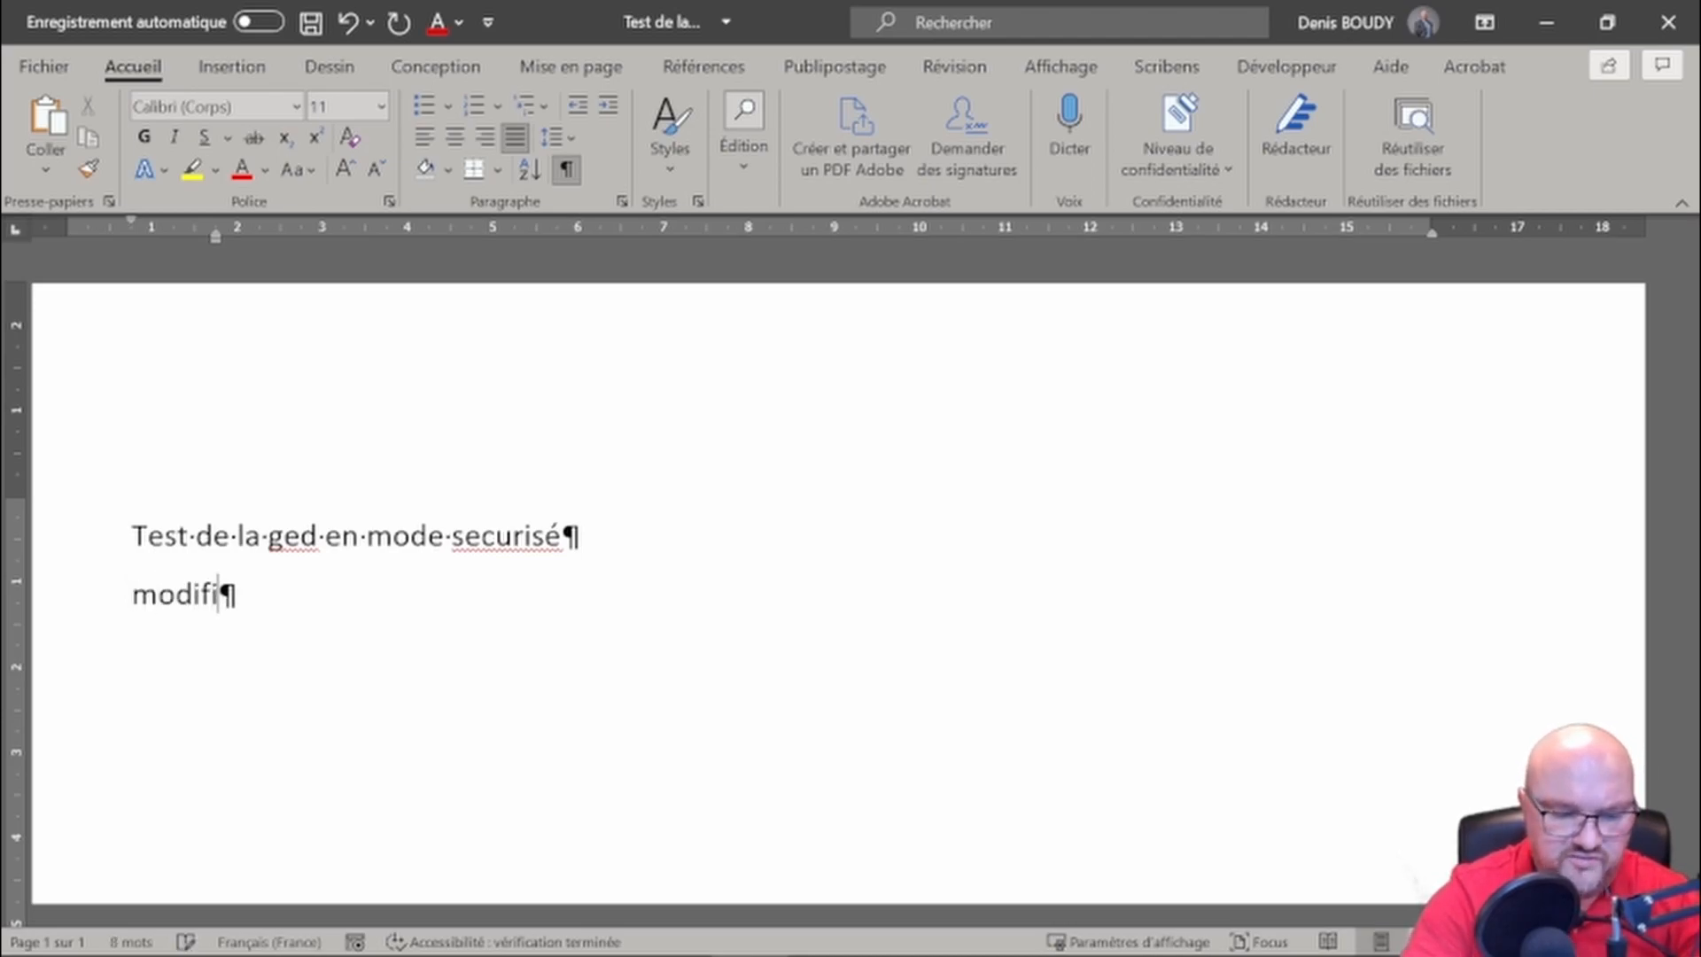
type("cation ")
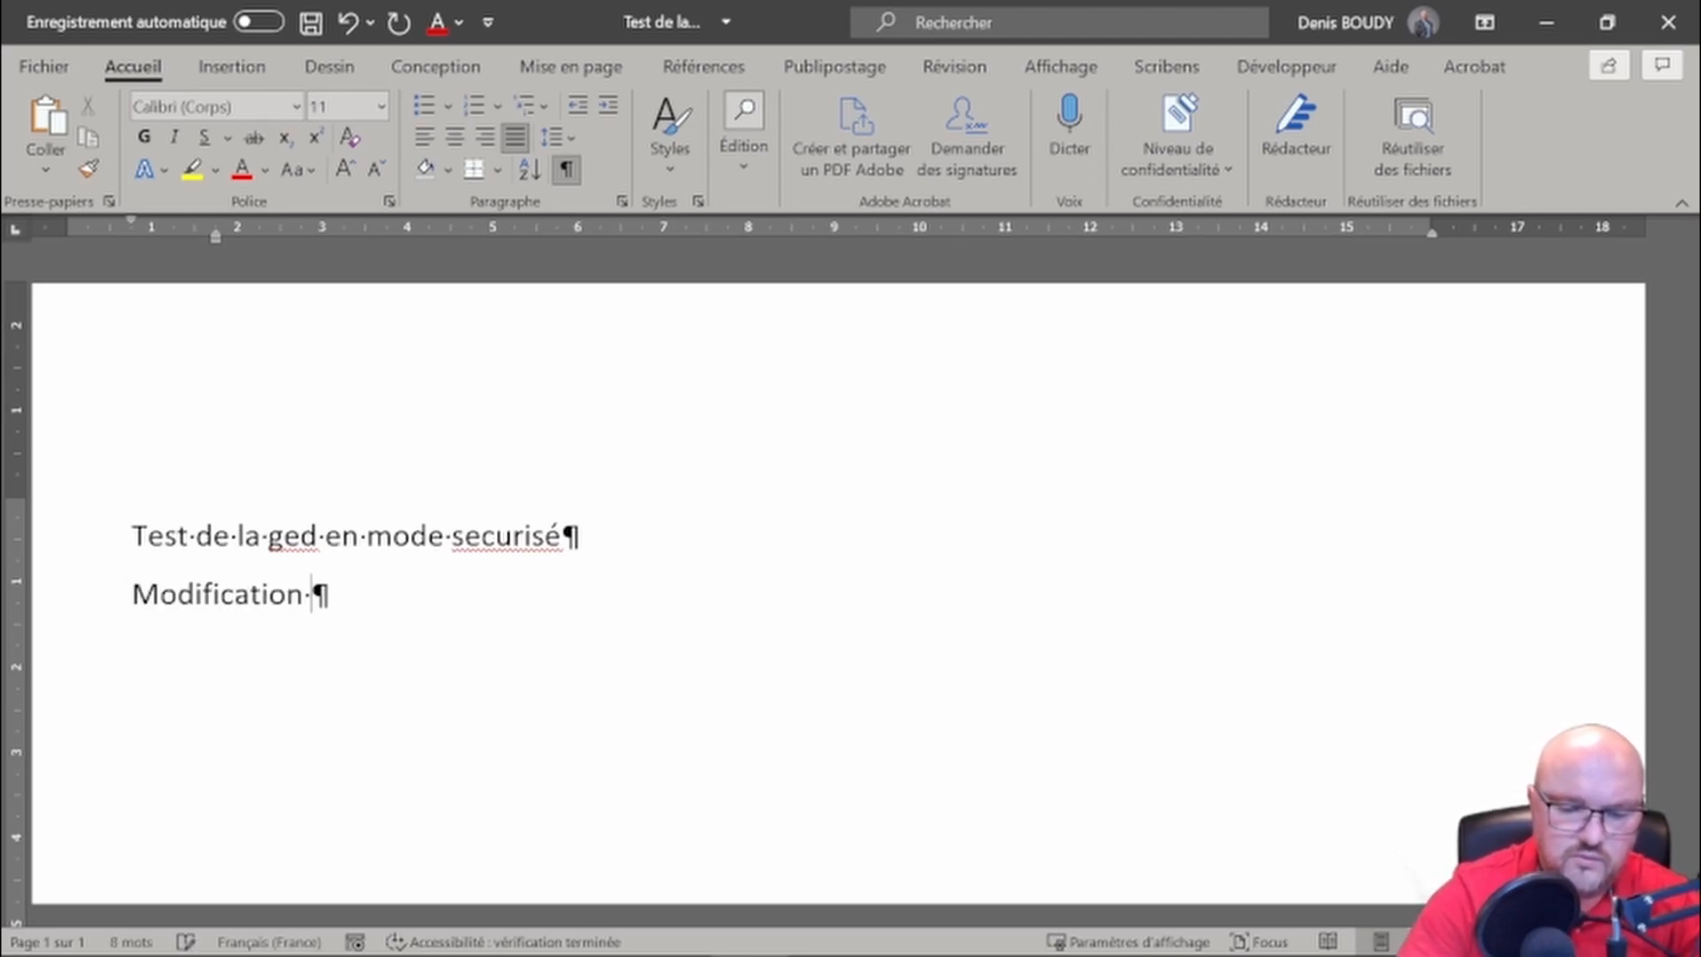
type("N°")
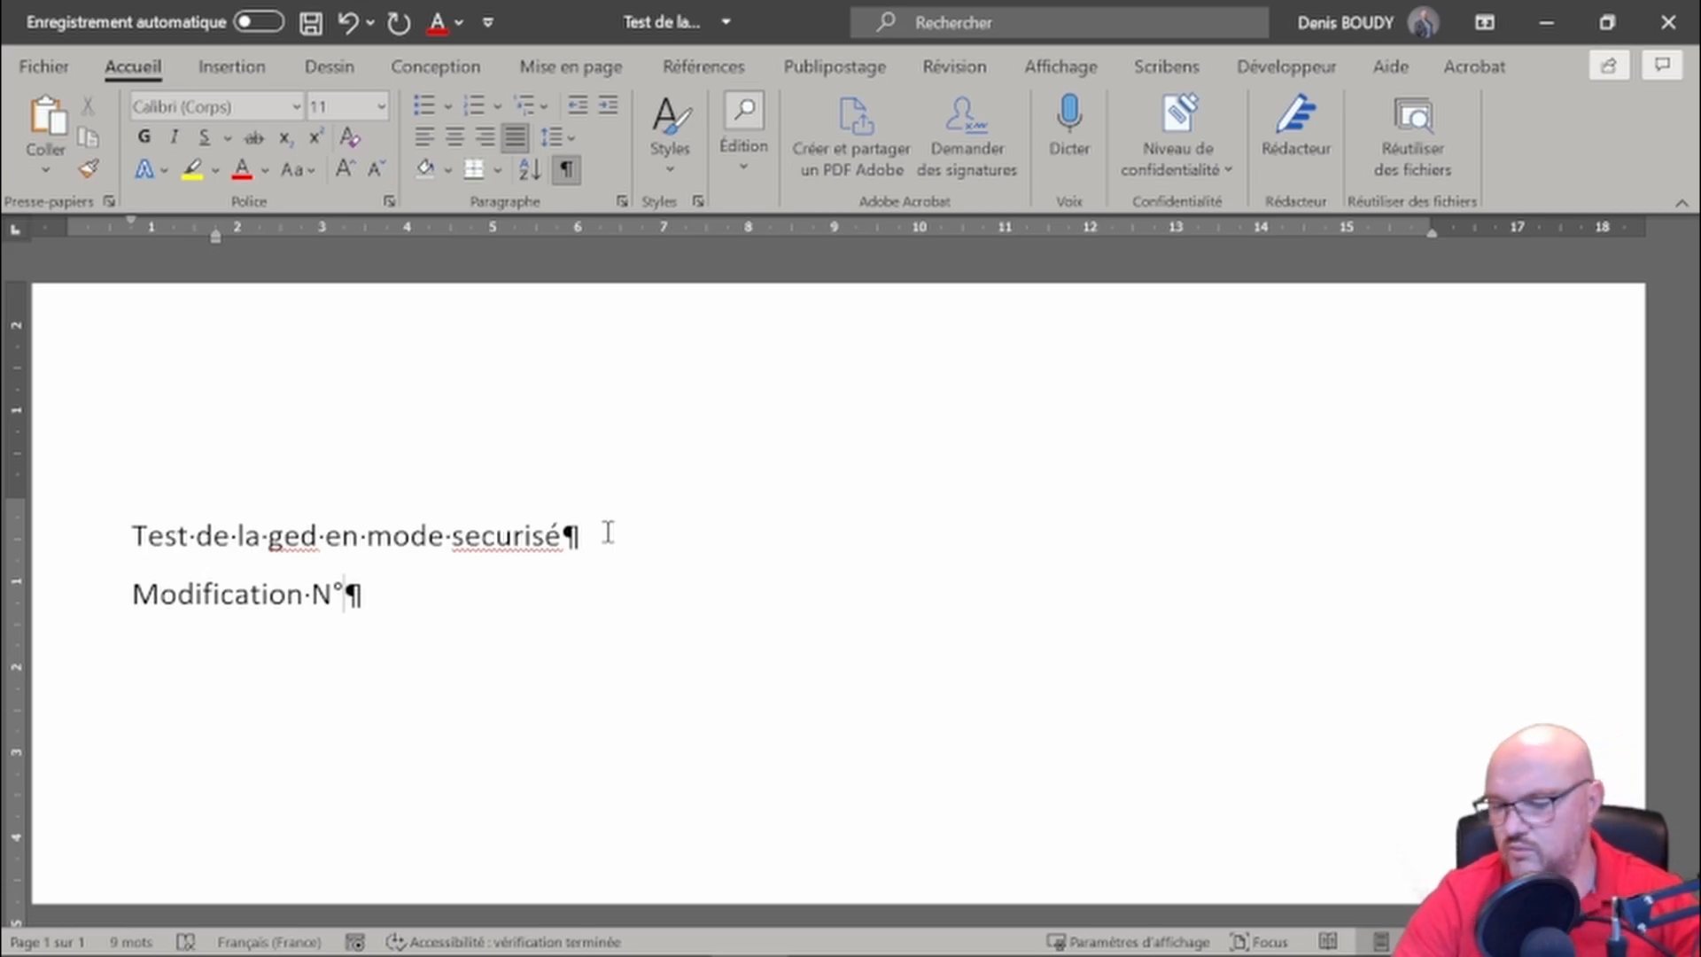
type("01")
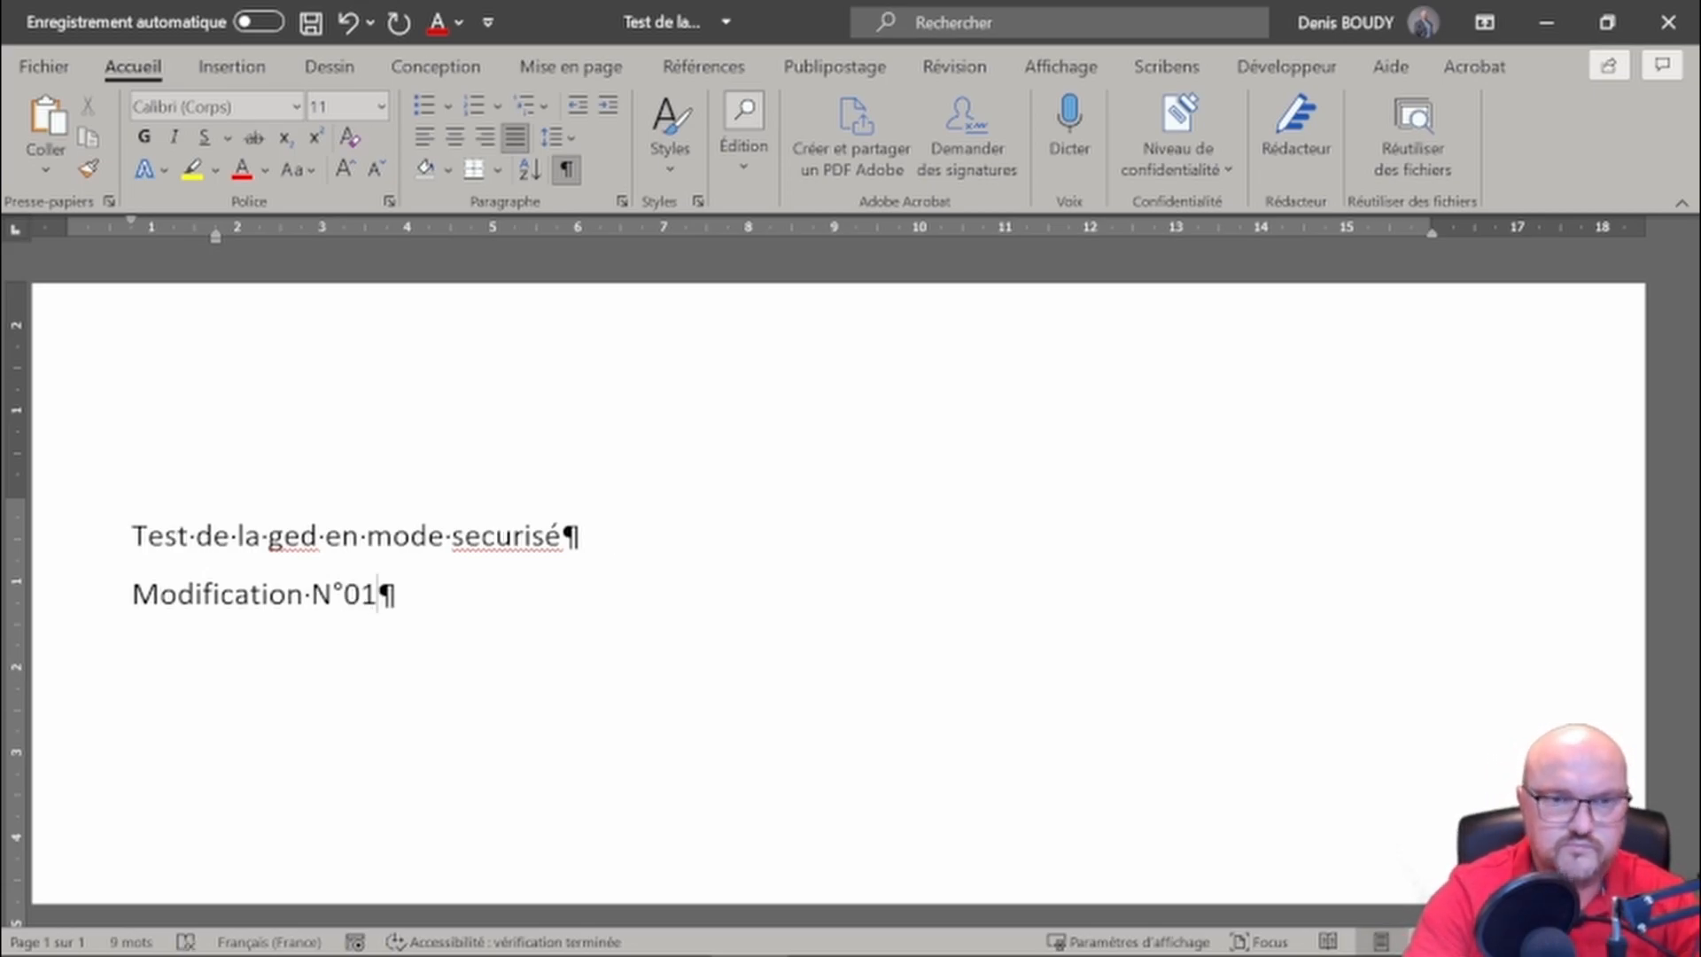
left_click(312, 24)
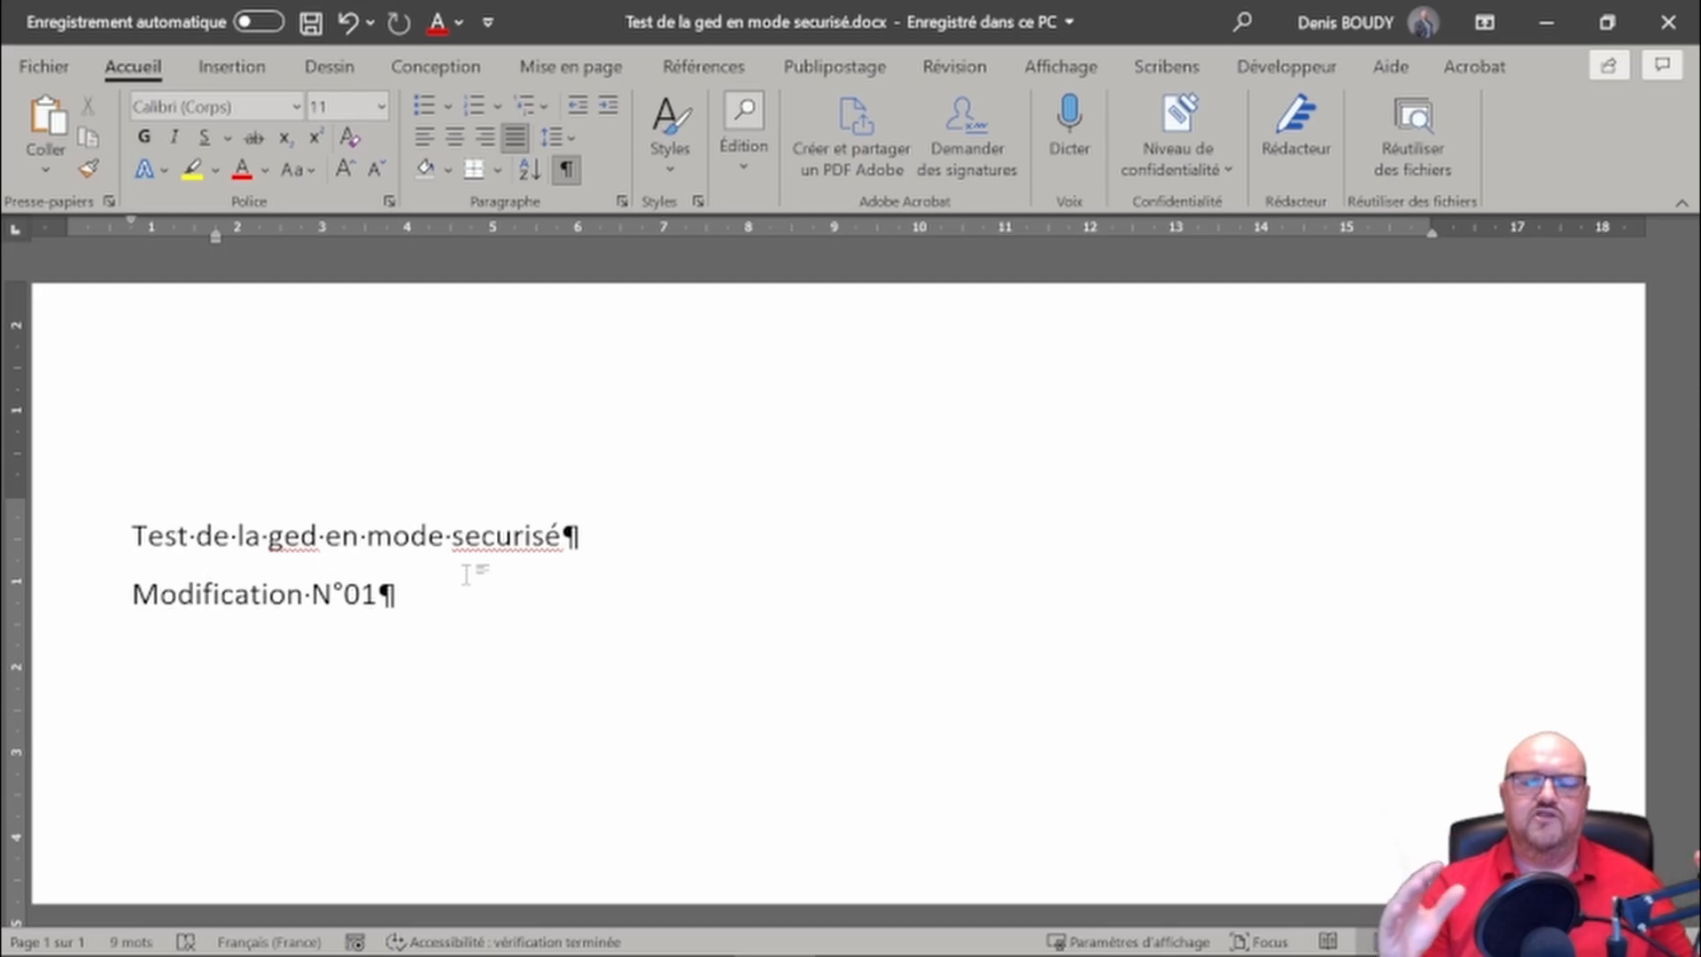
key("alt+F4")
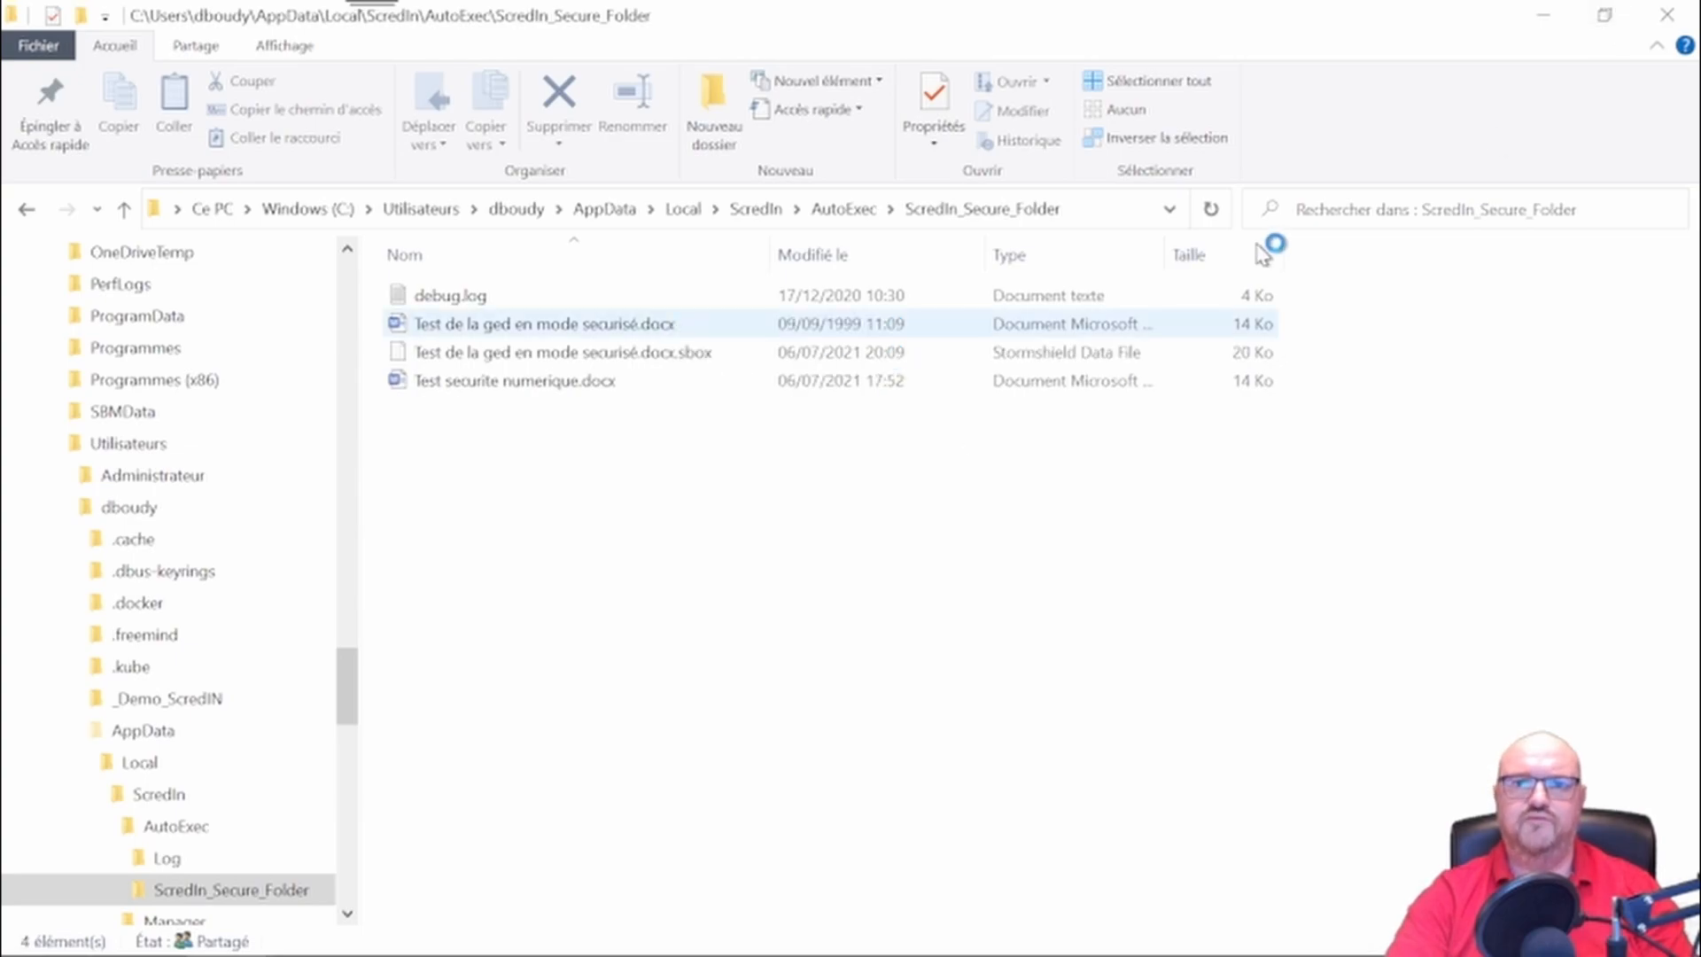
Check the files in ScredIn_Secure_Folder and the .docx.scred file in the local S4F-ICI-CCAP-000-456-A folder
left_click(711, 384)
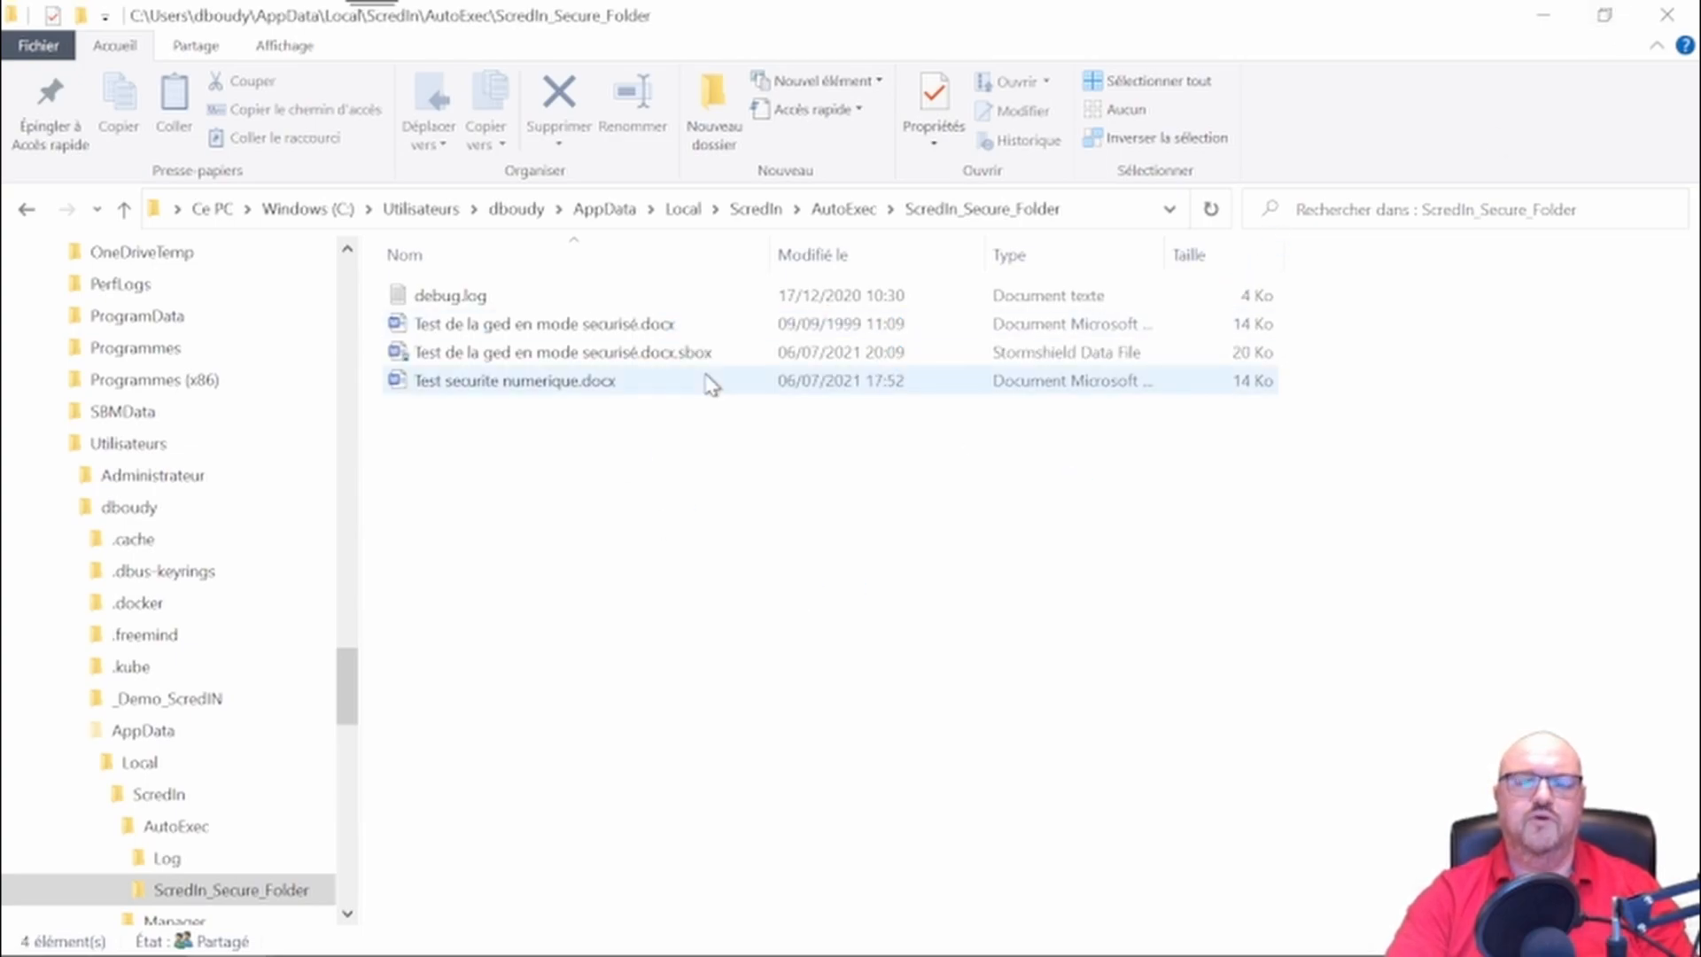
left_click(717, 437)
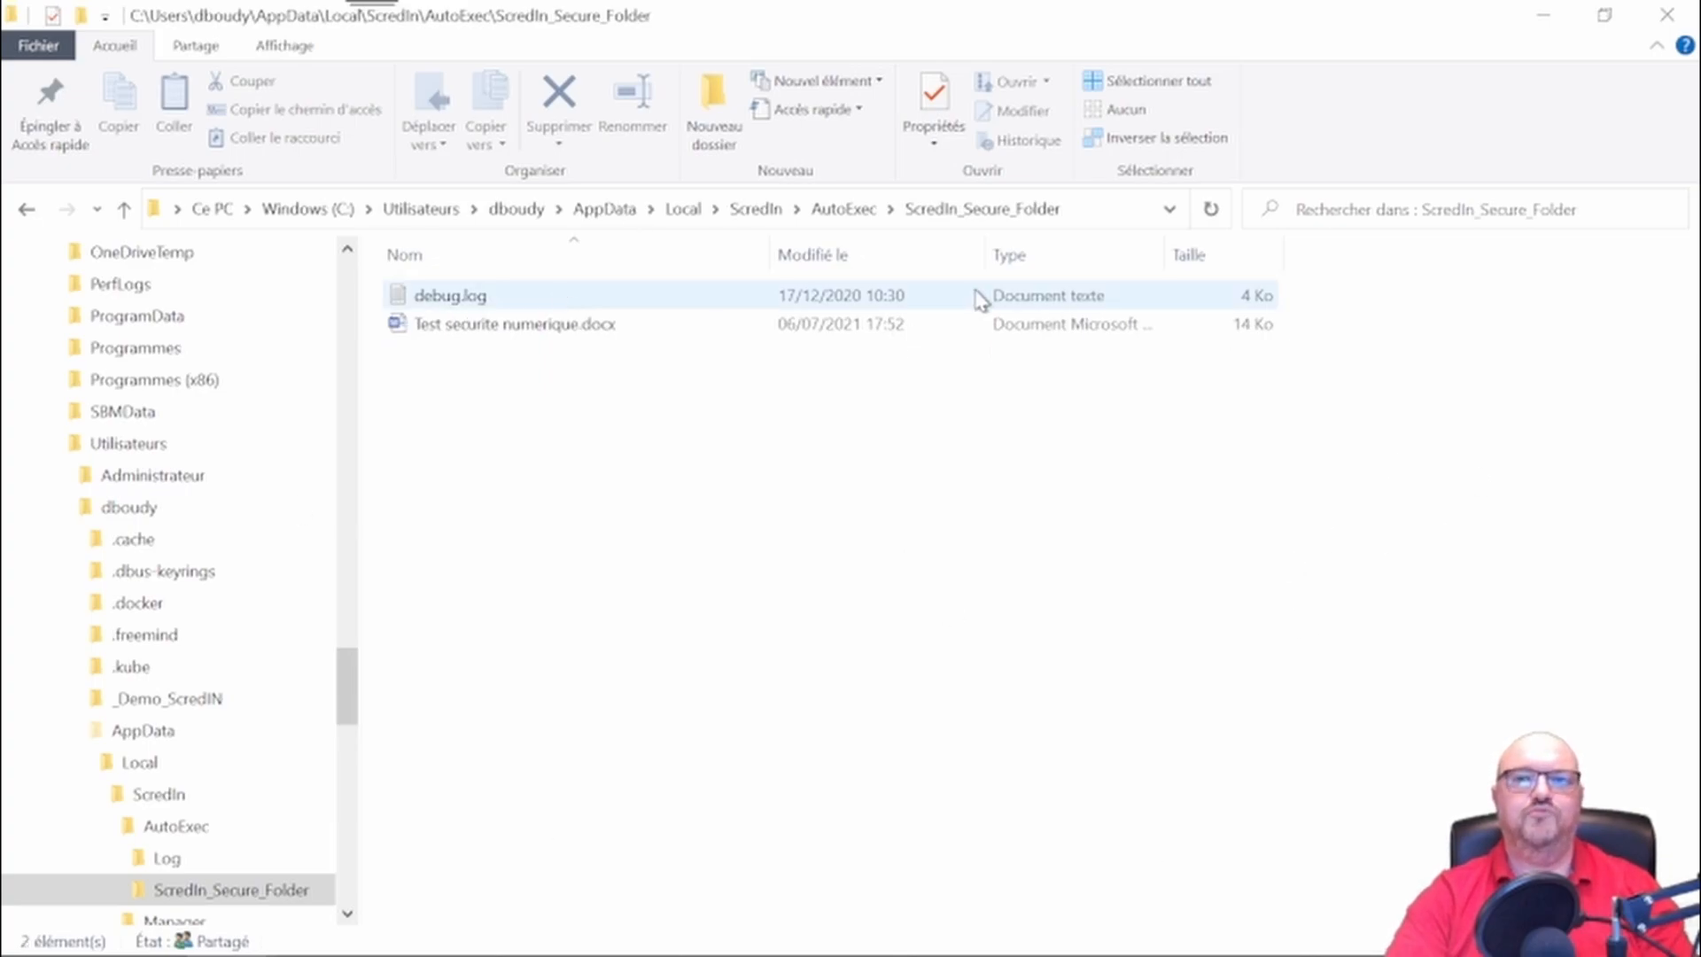
left_click(1542, 16)
left_click(620, 511)
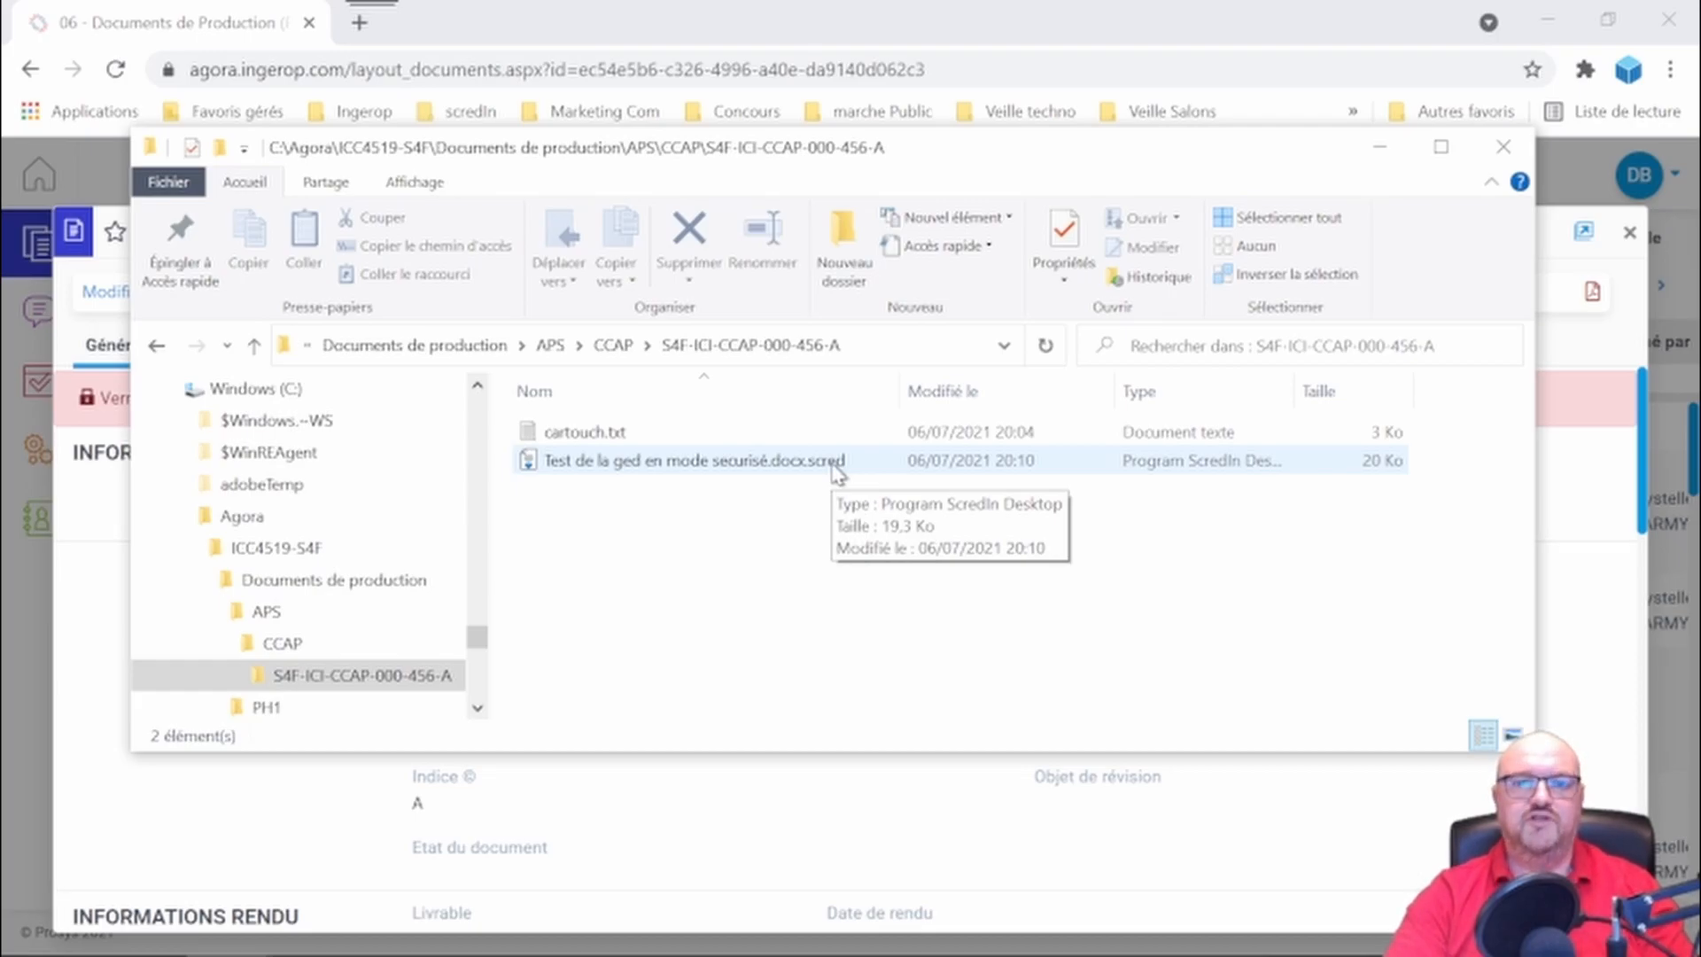
Return to the document page in Agora and save the modified .docx.scred file back from the Fichiers section
left_click(760, 811)
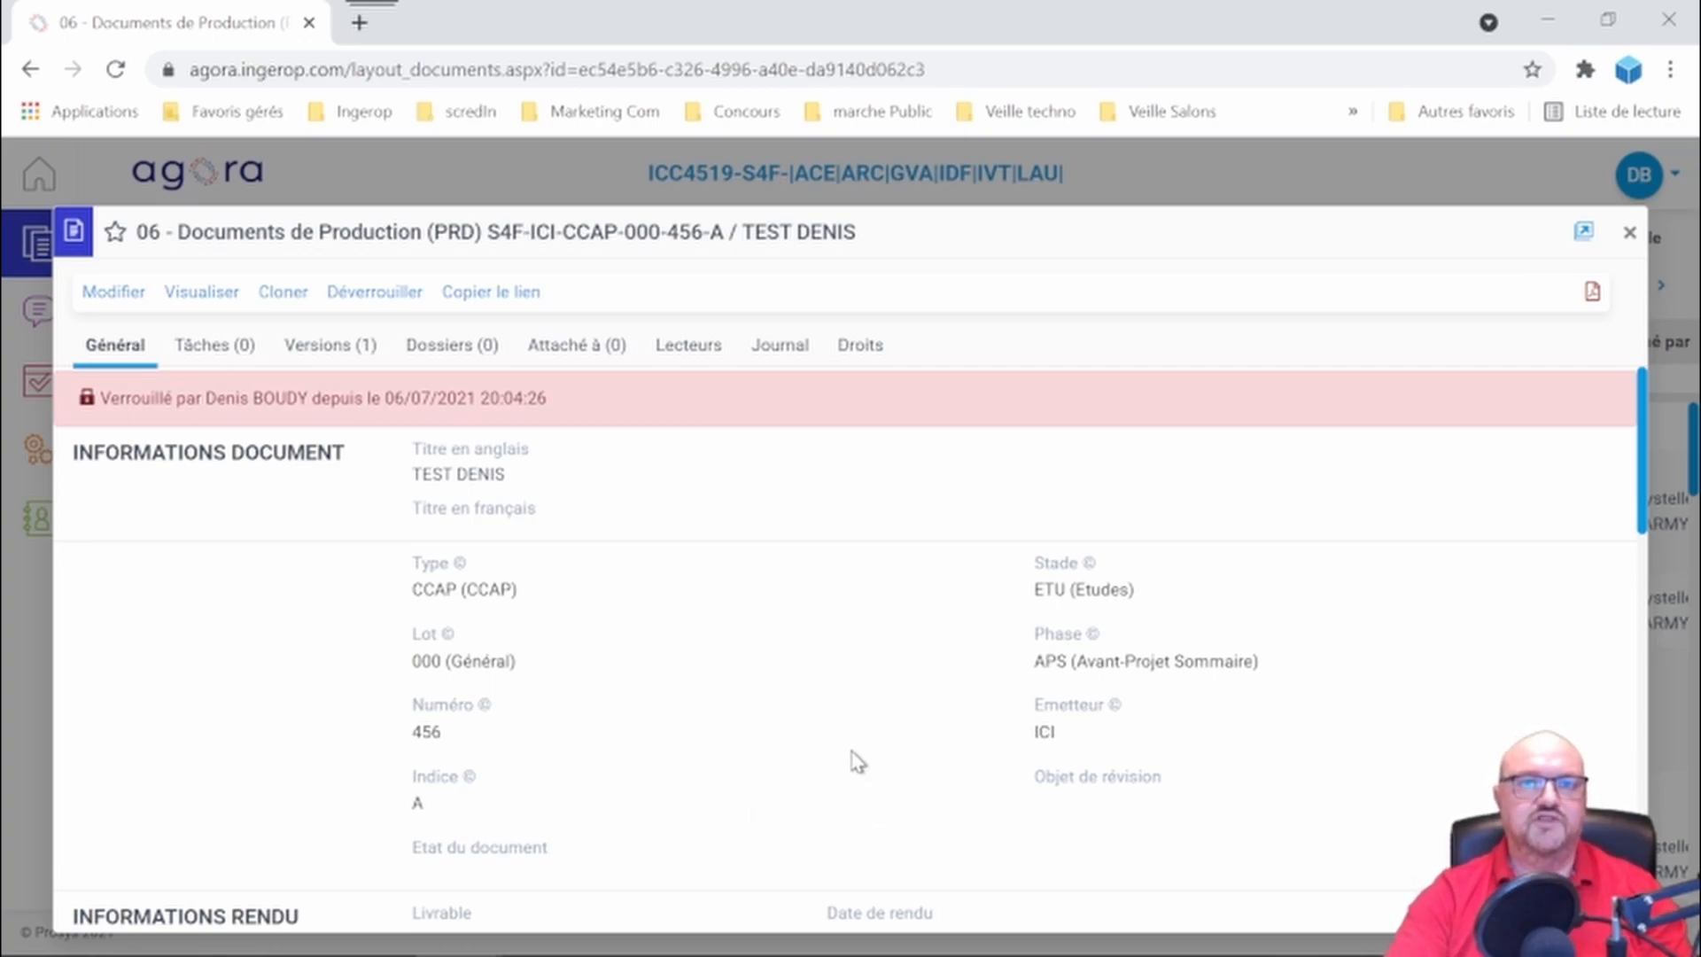
scroll(831, 702, "down", 5)
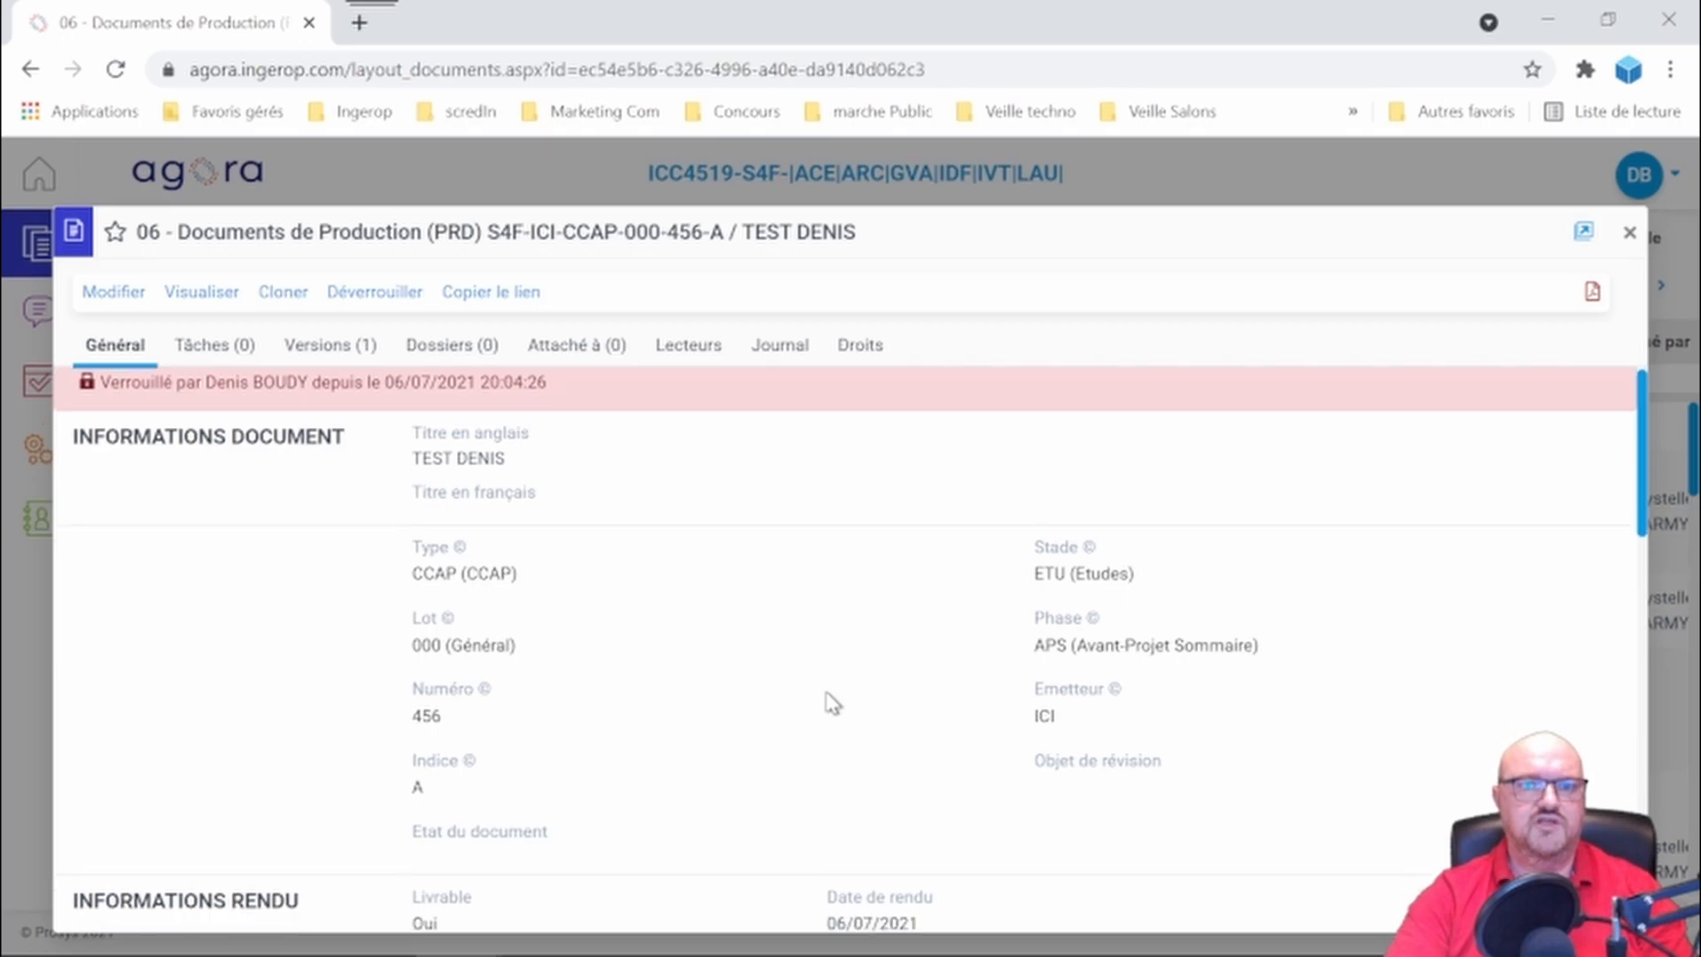
scroll(831, 703, "down", 6)
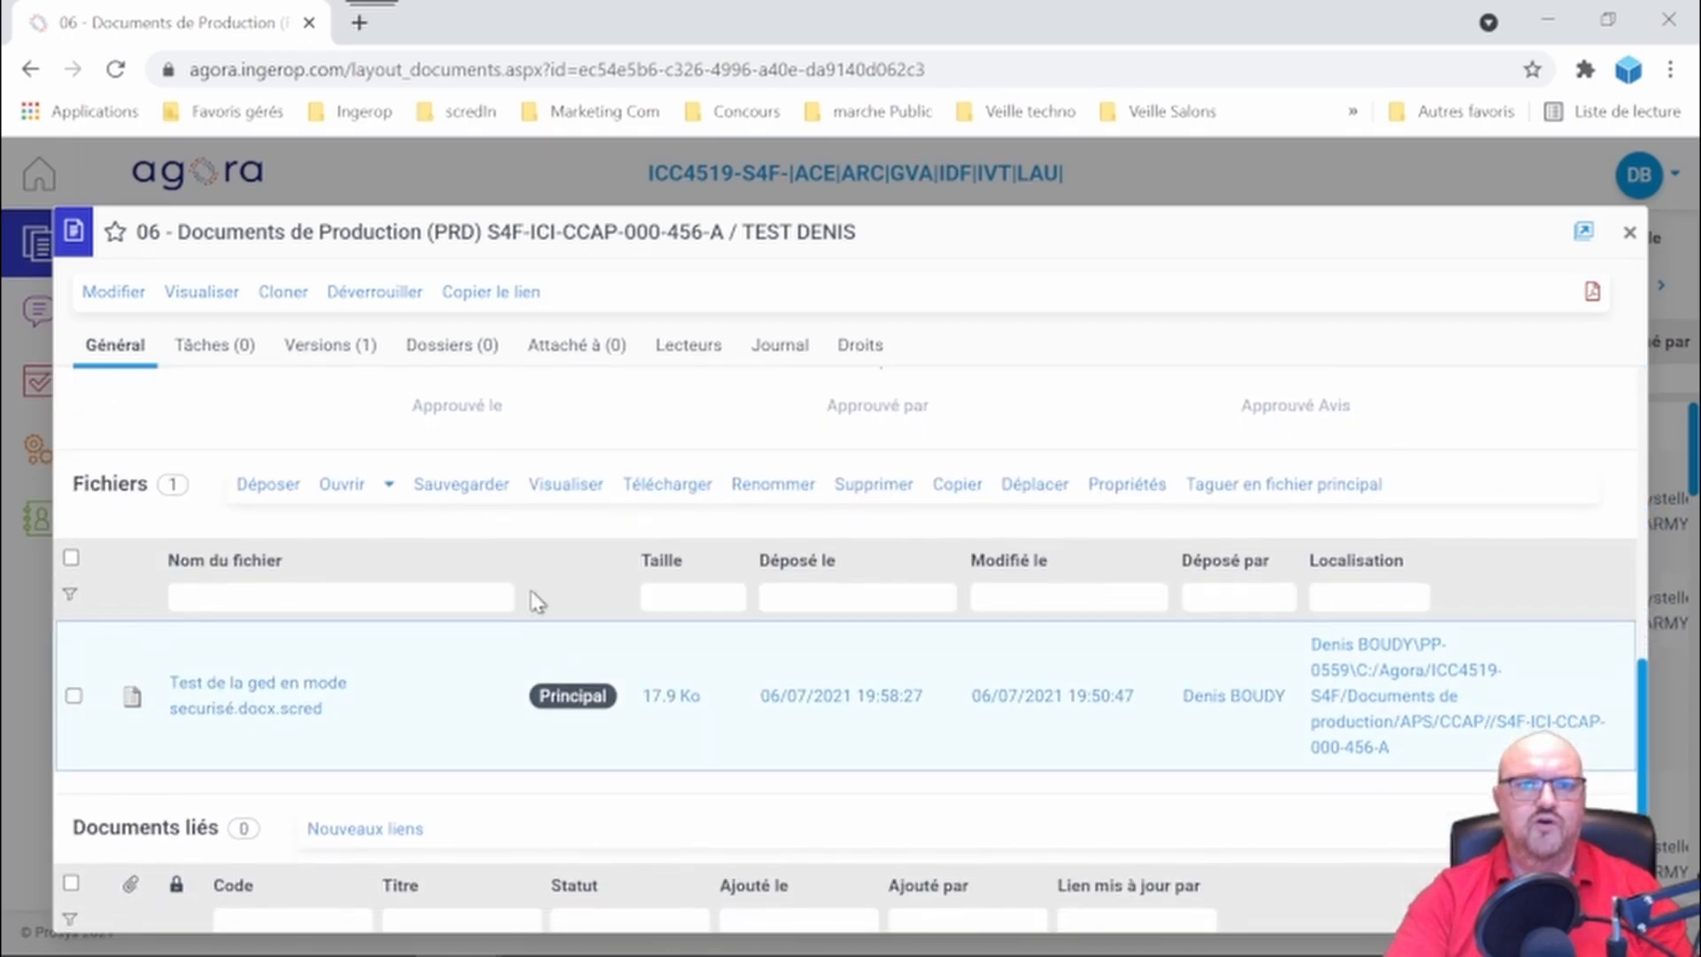
left_click(469, 483)
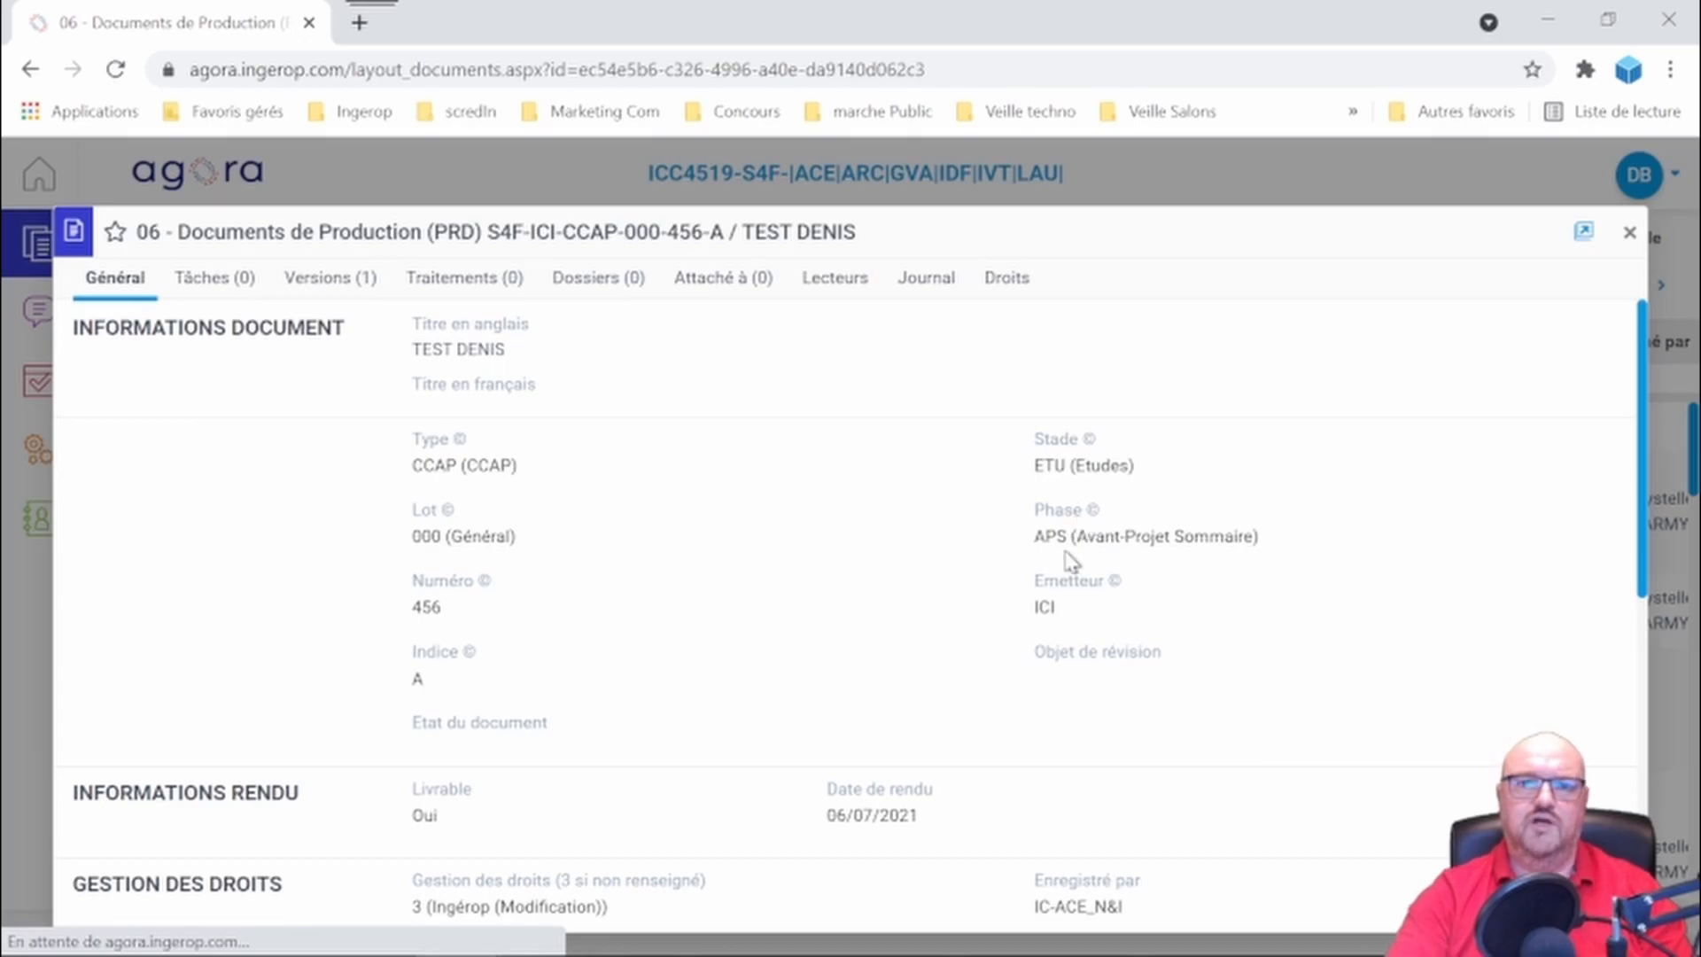
Open Test de la ged en mode securisé.docx.scred from the Fichiers section for viewing, check its content and close it
scroll(1070, 565, "down", 2)
scroll(1063, 603, "down", 5)
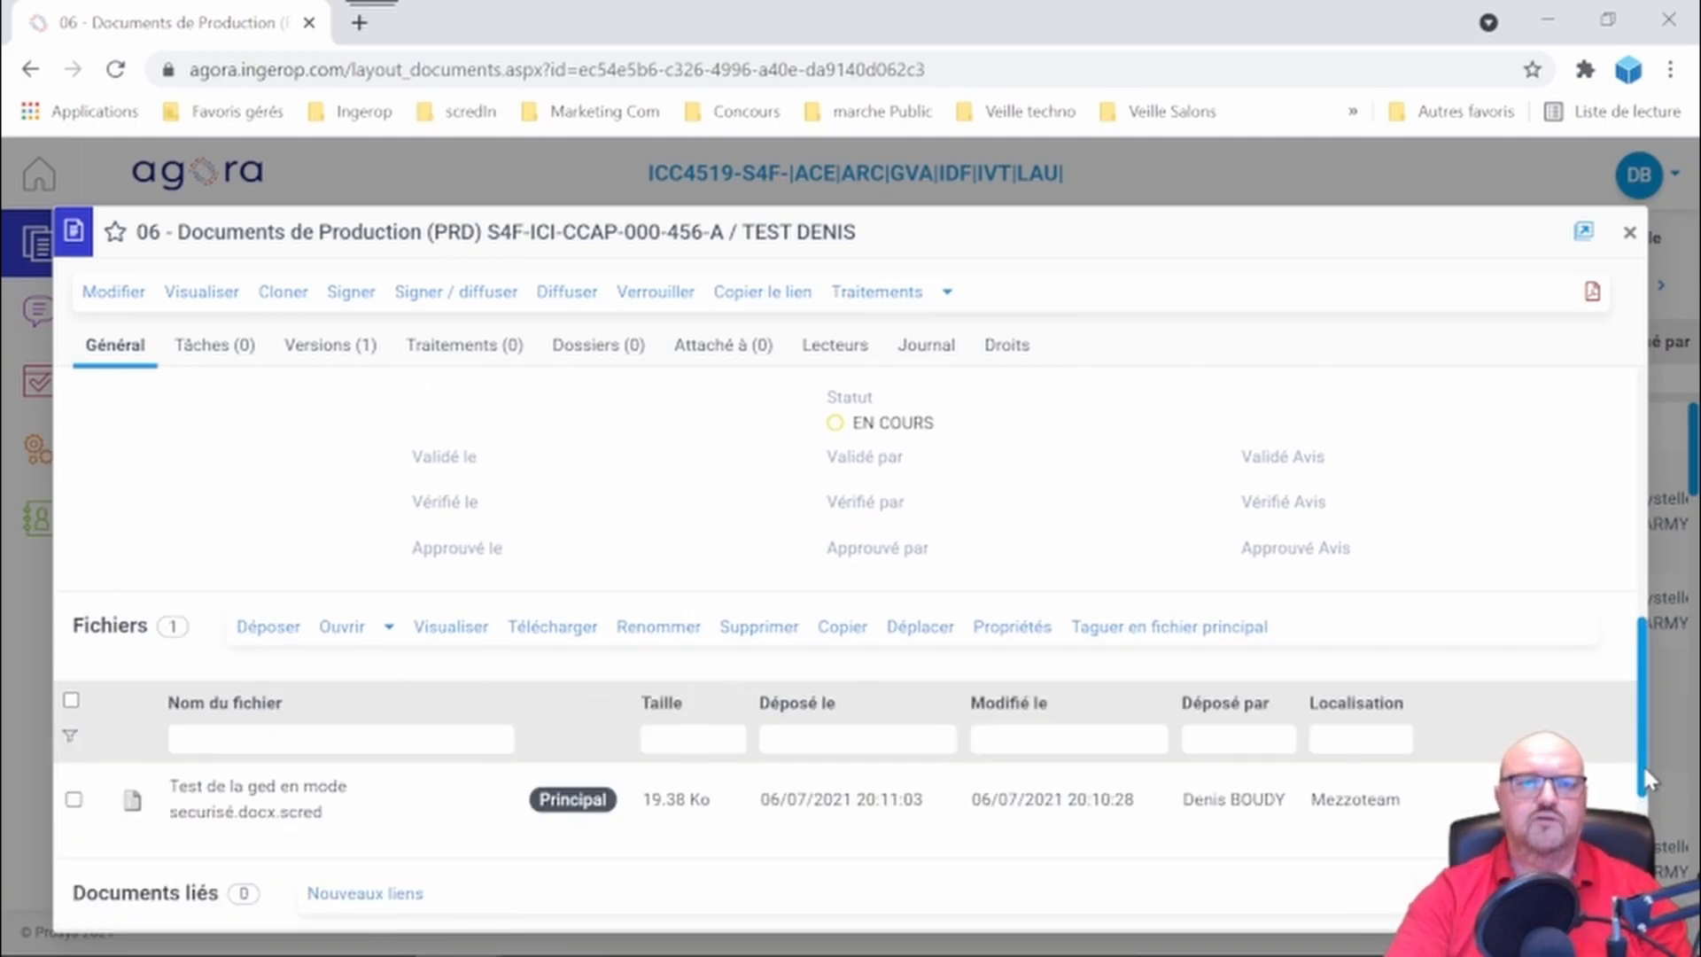
scroll(1638, 750, "down", 2)
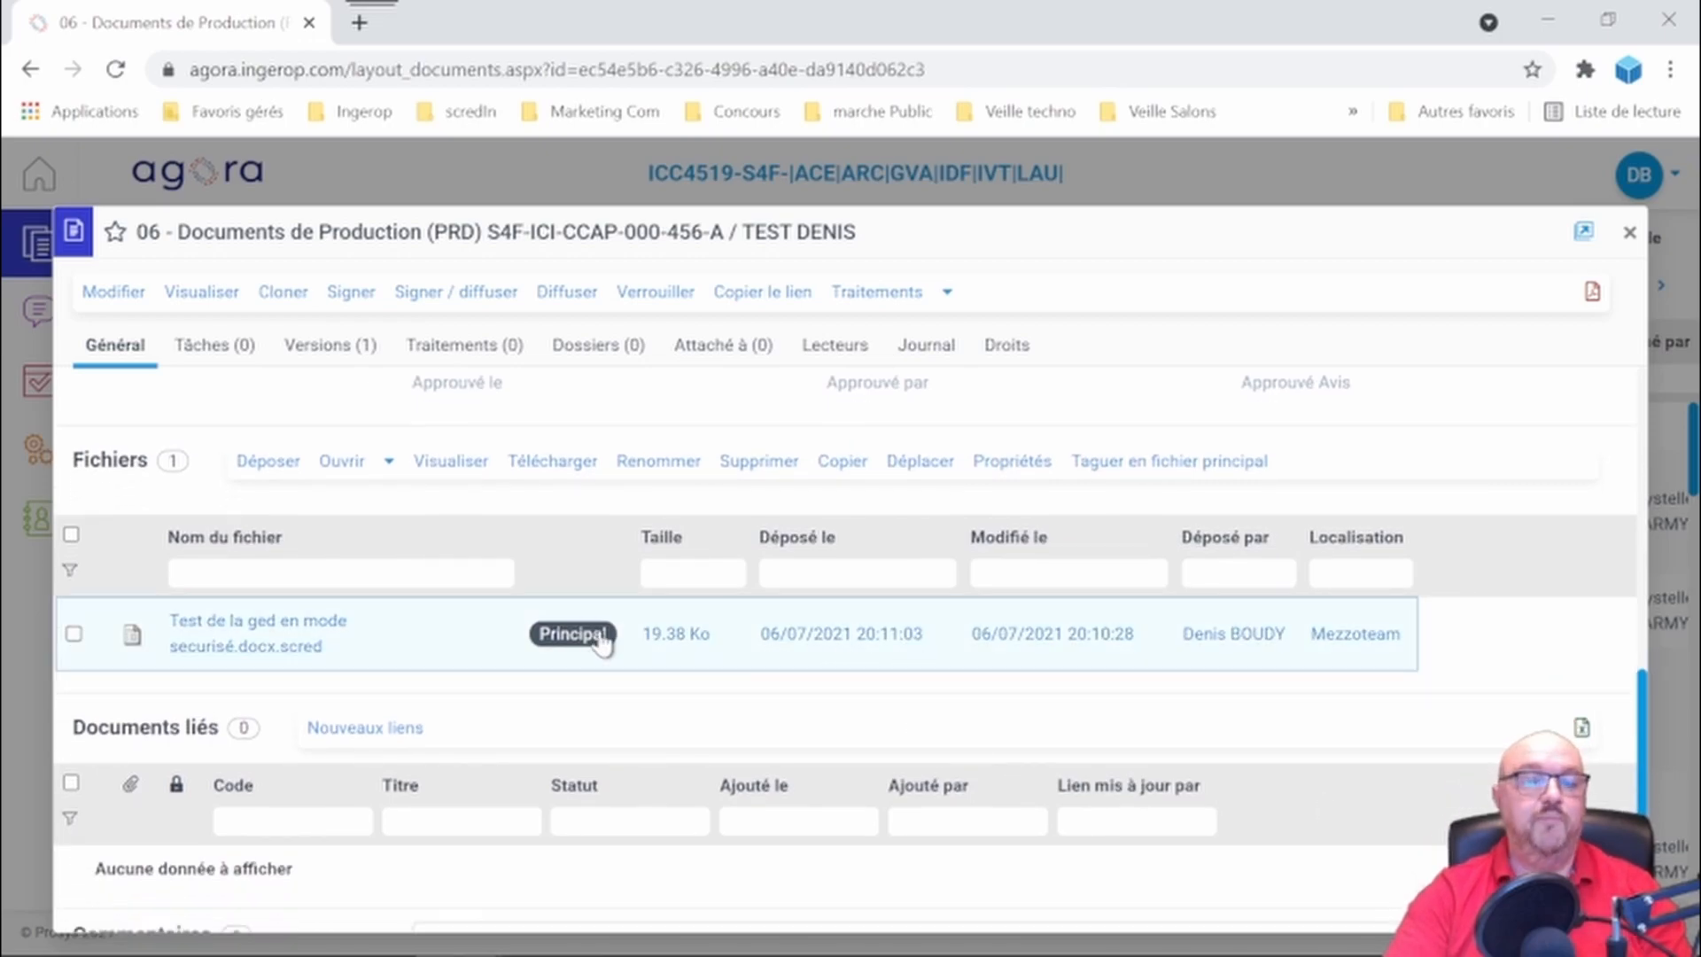
left_click(73, 636)
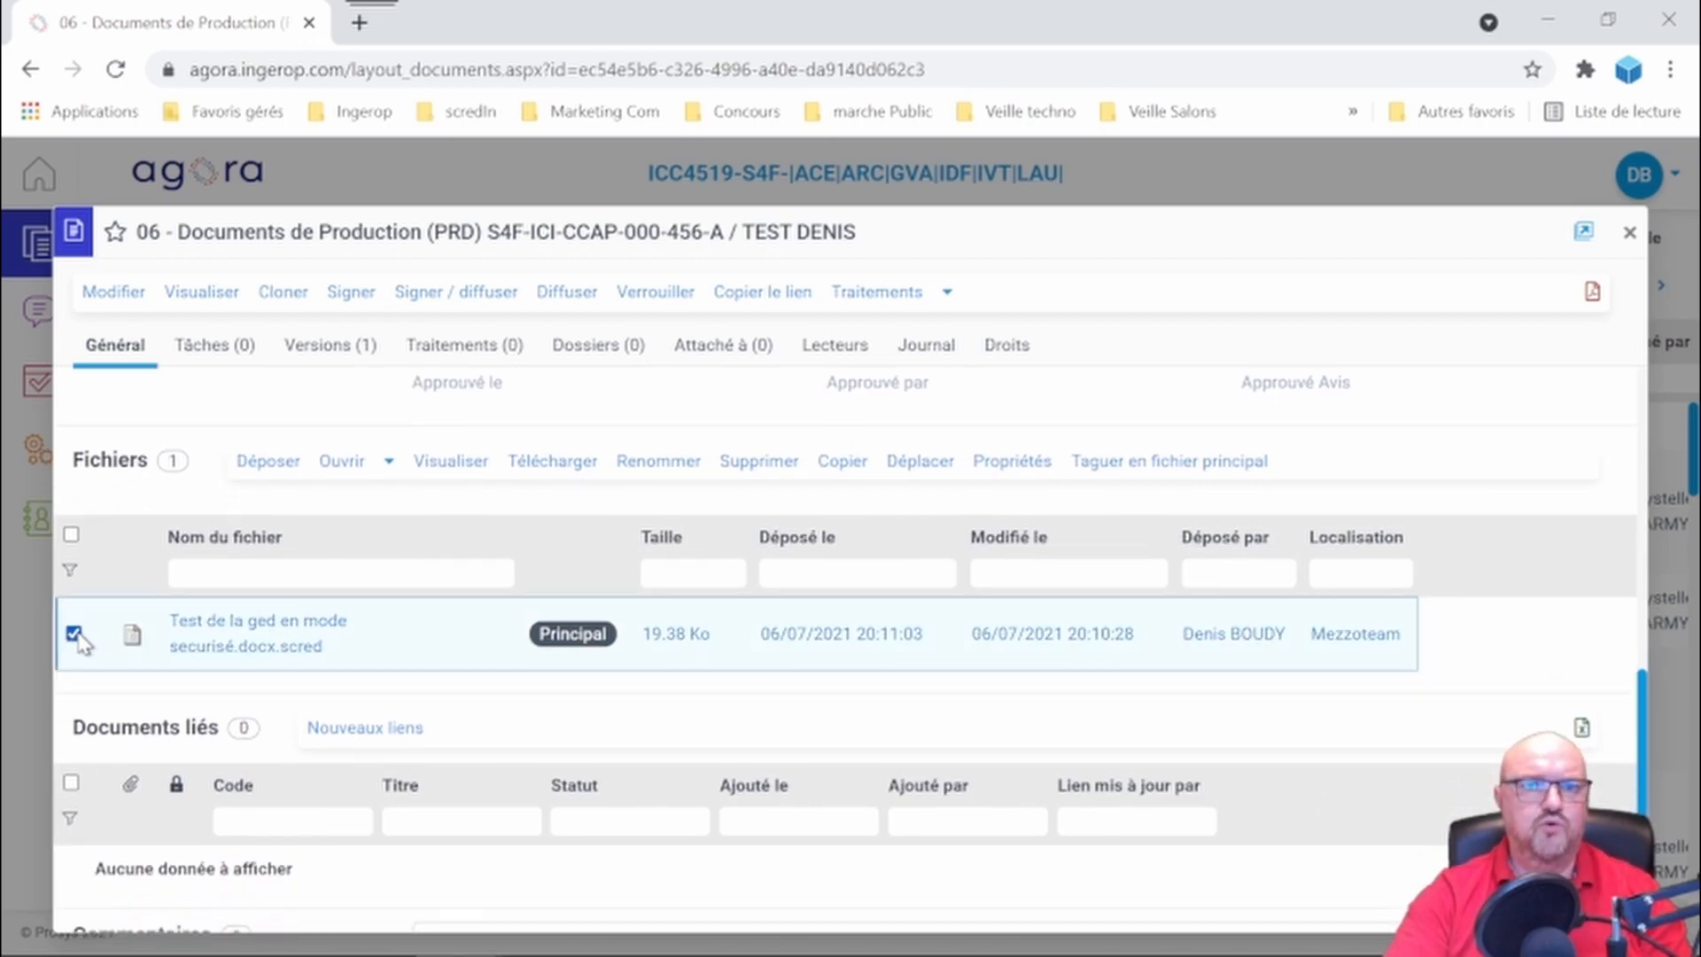
left_click(465, 475)
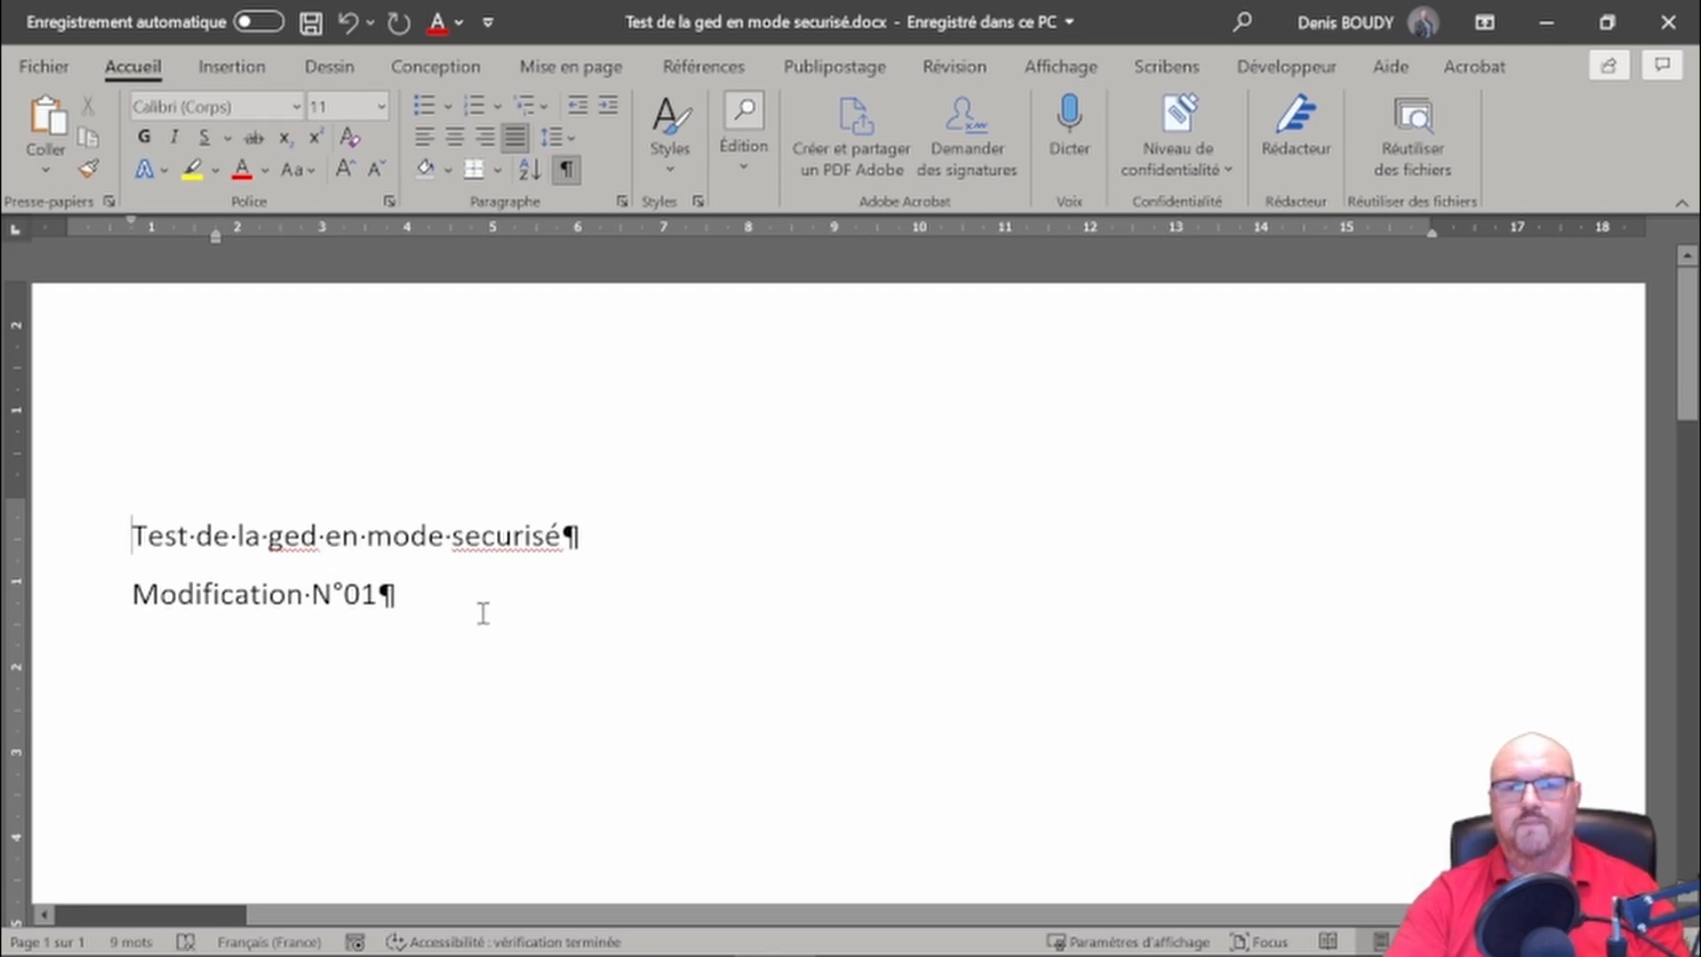
left_click(1668, 26)
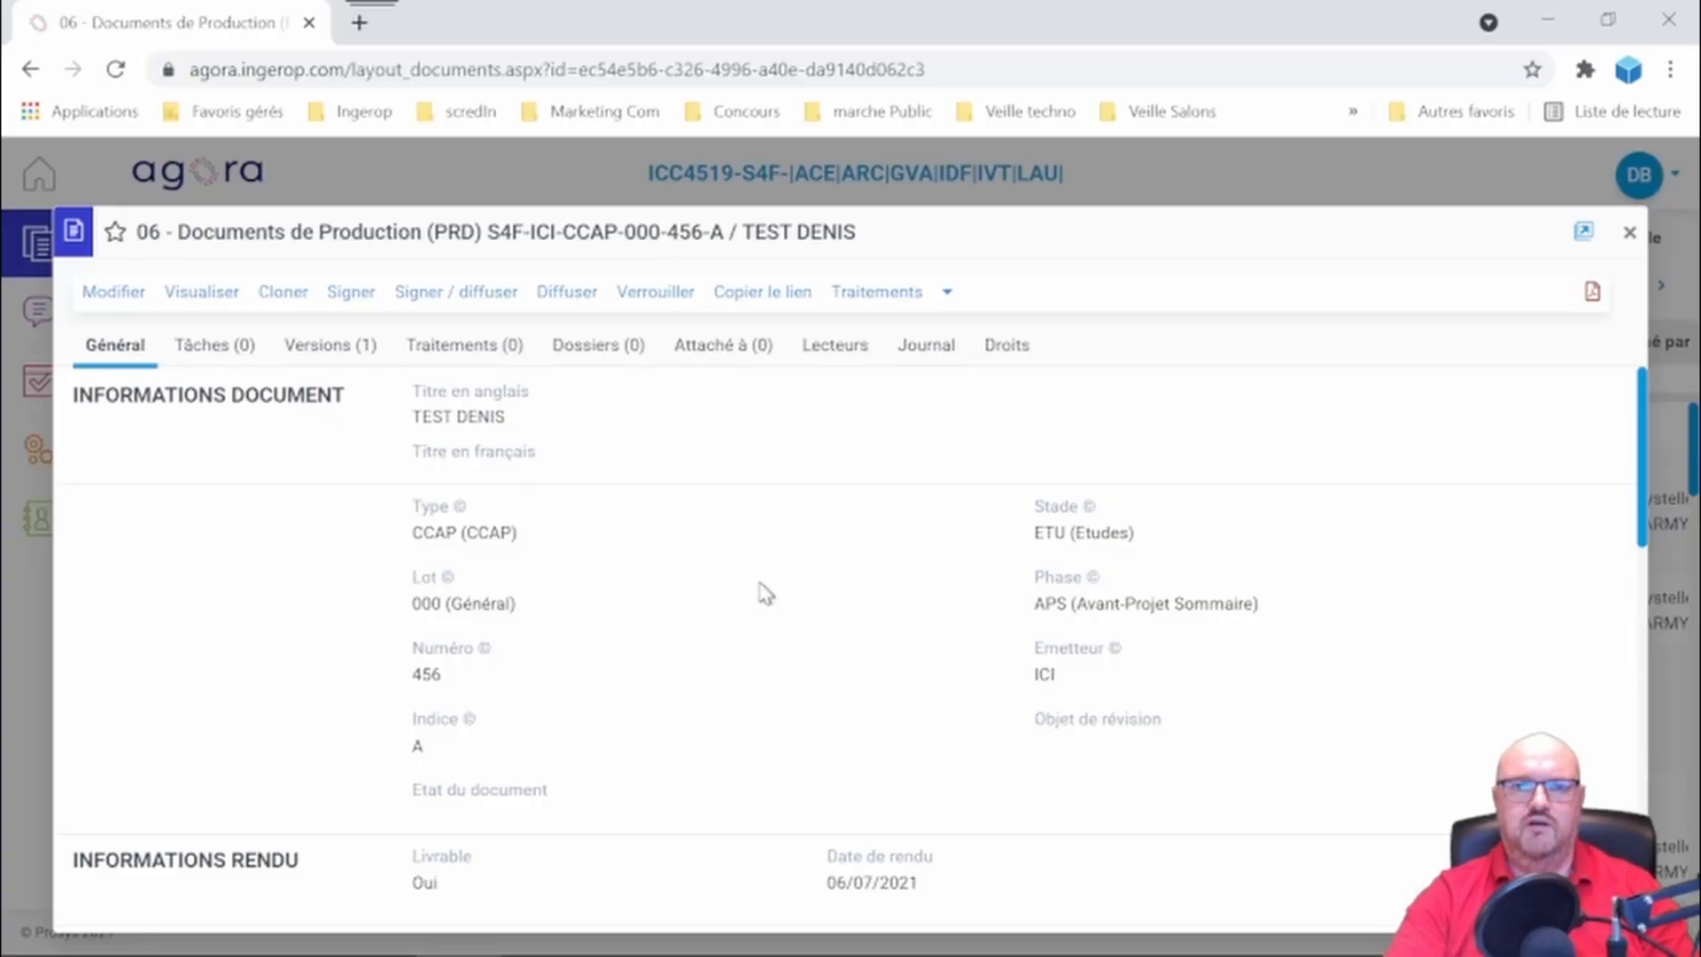
Open Test de la ged en mode securisé.docx.scred from the Fichiers section for modification
scroll(805, 490, "down", 9)
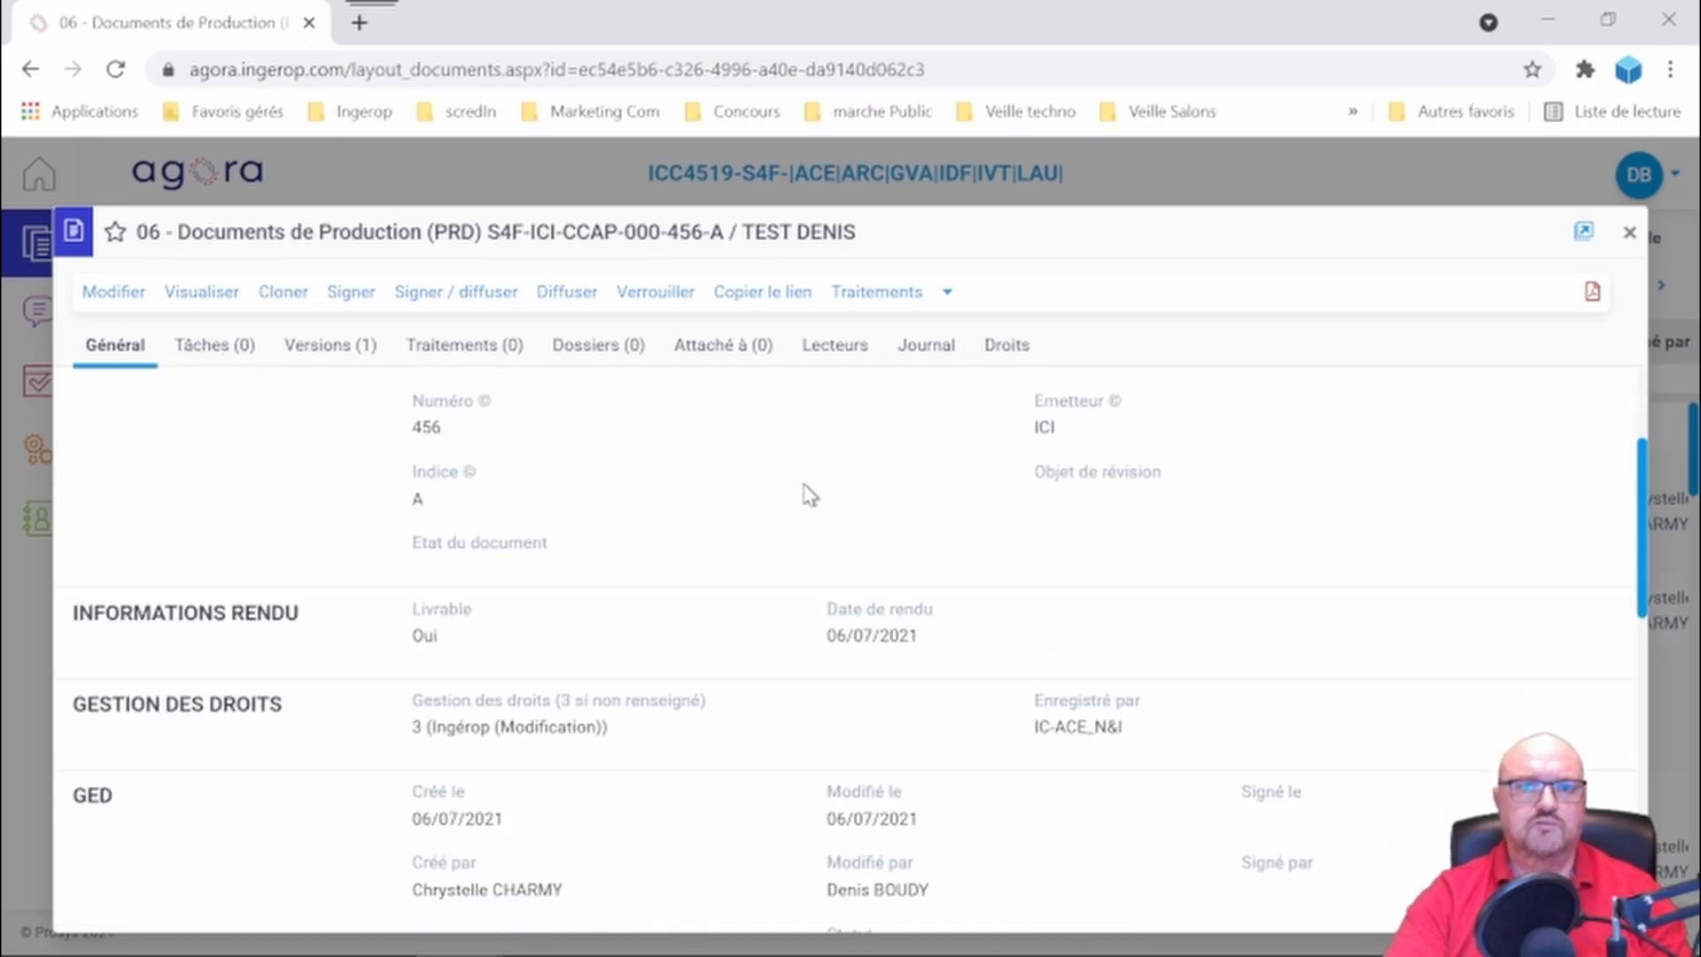
scroll(777, 527, "down", 3)
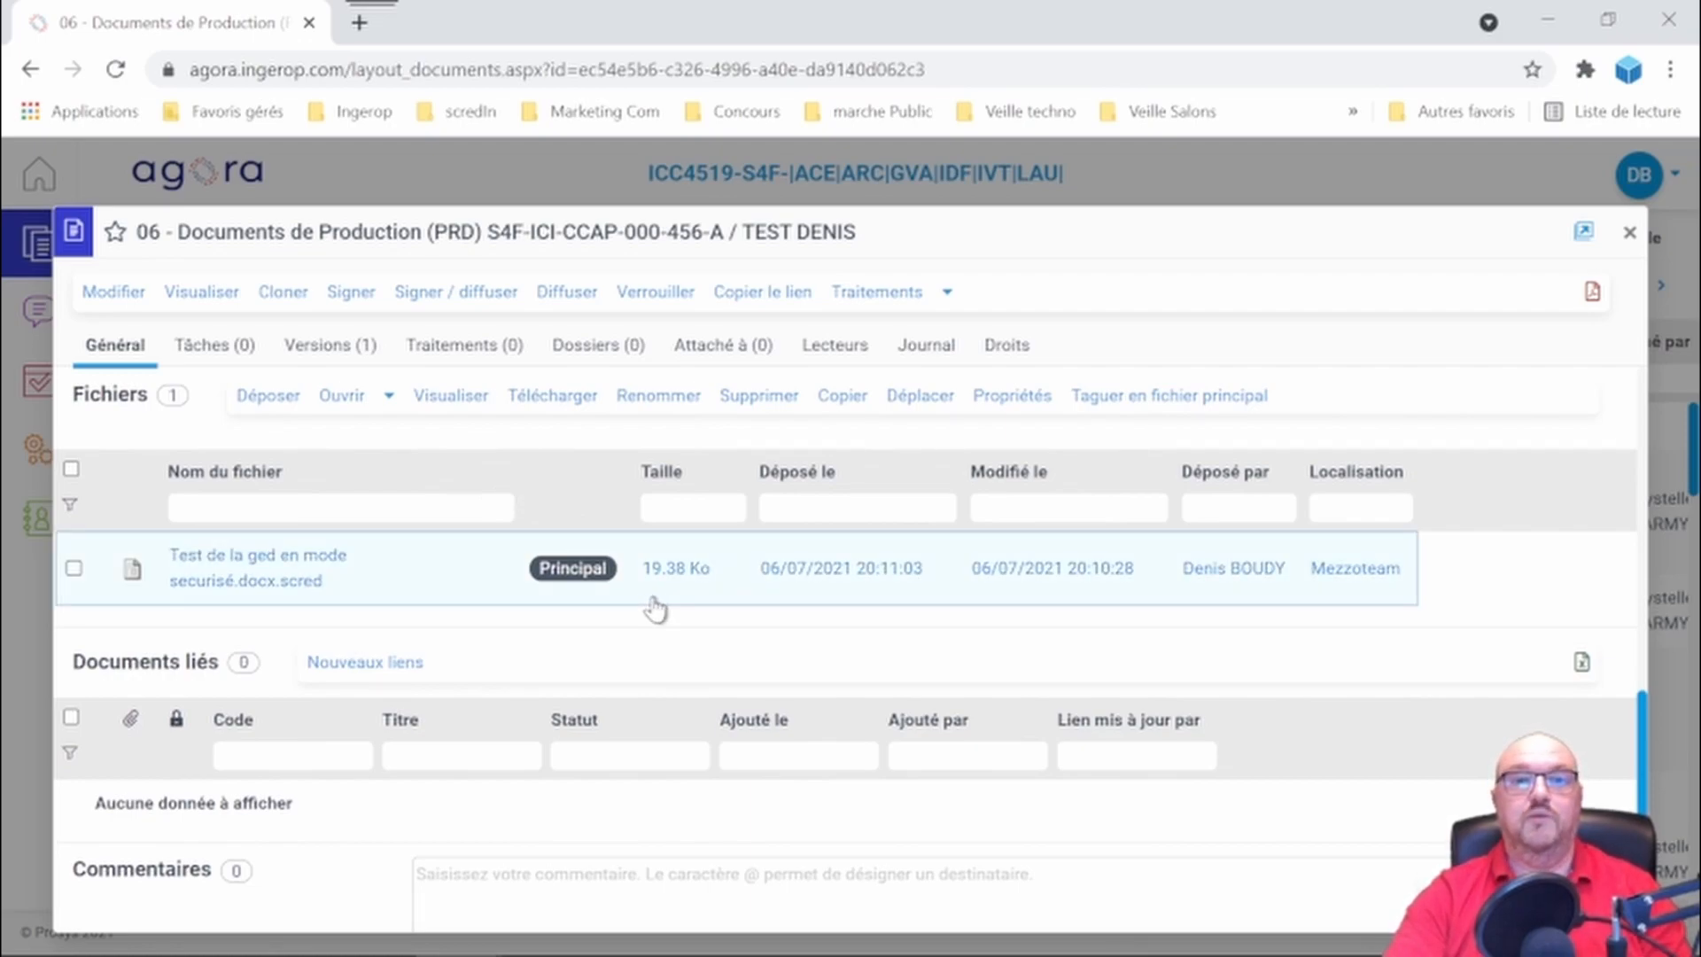
left_click(388, 397)
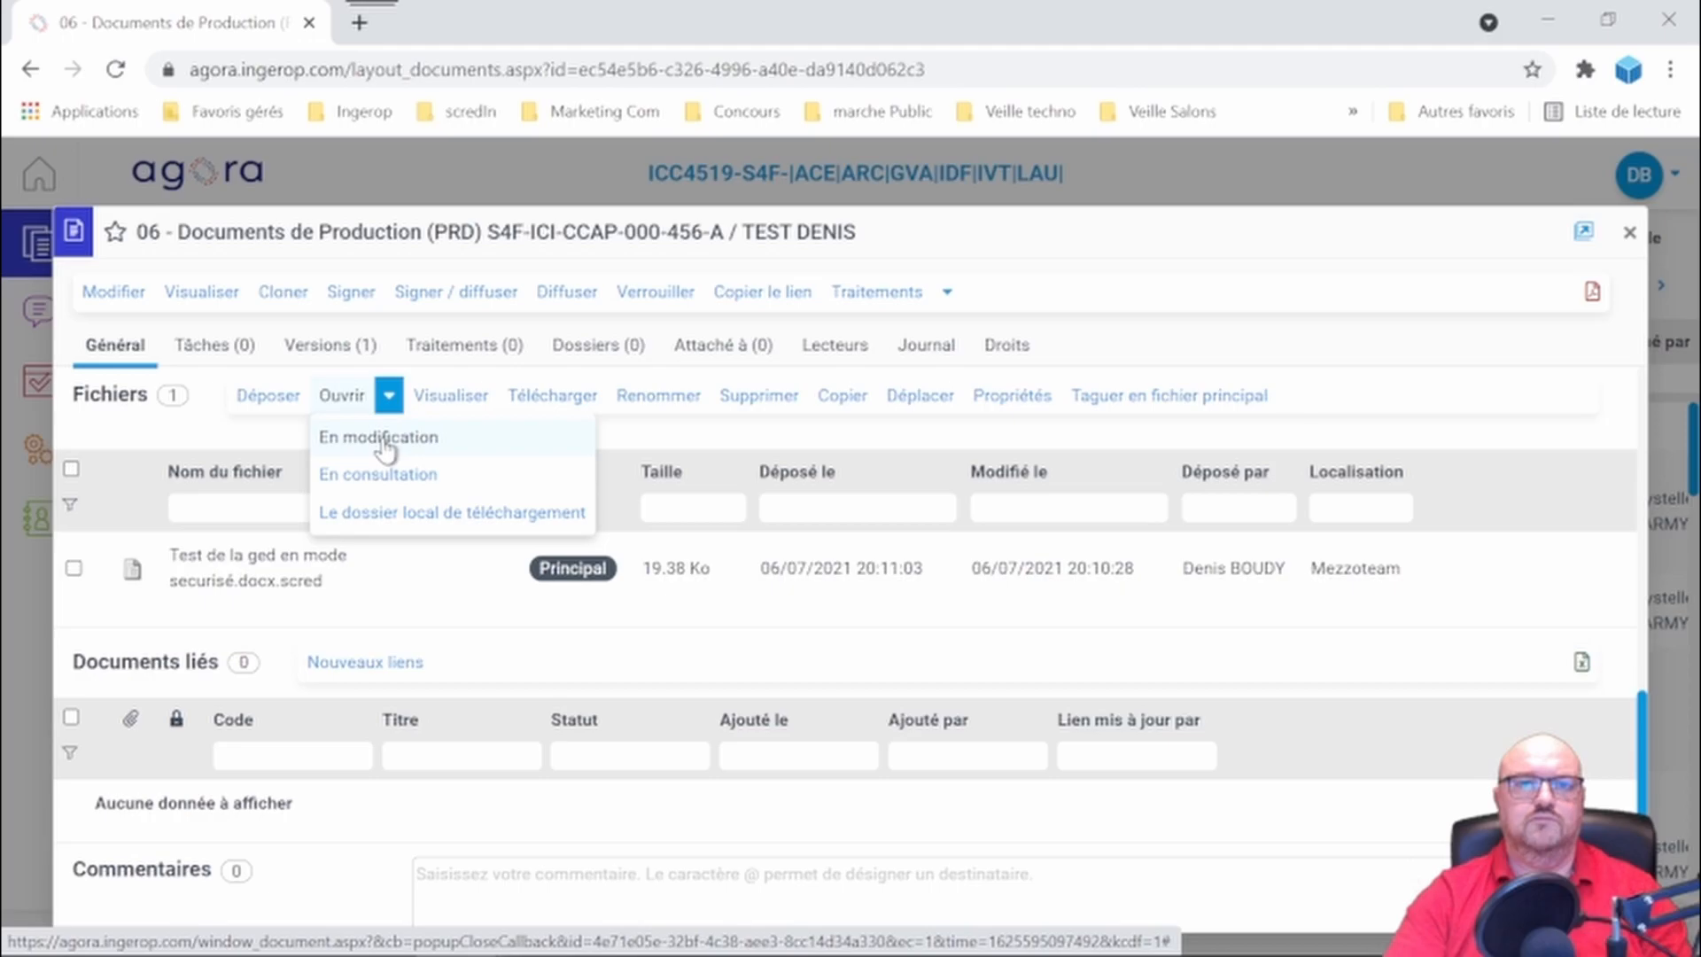
left_click(383, 440)
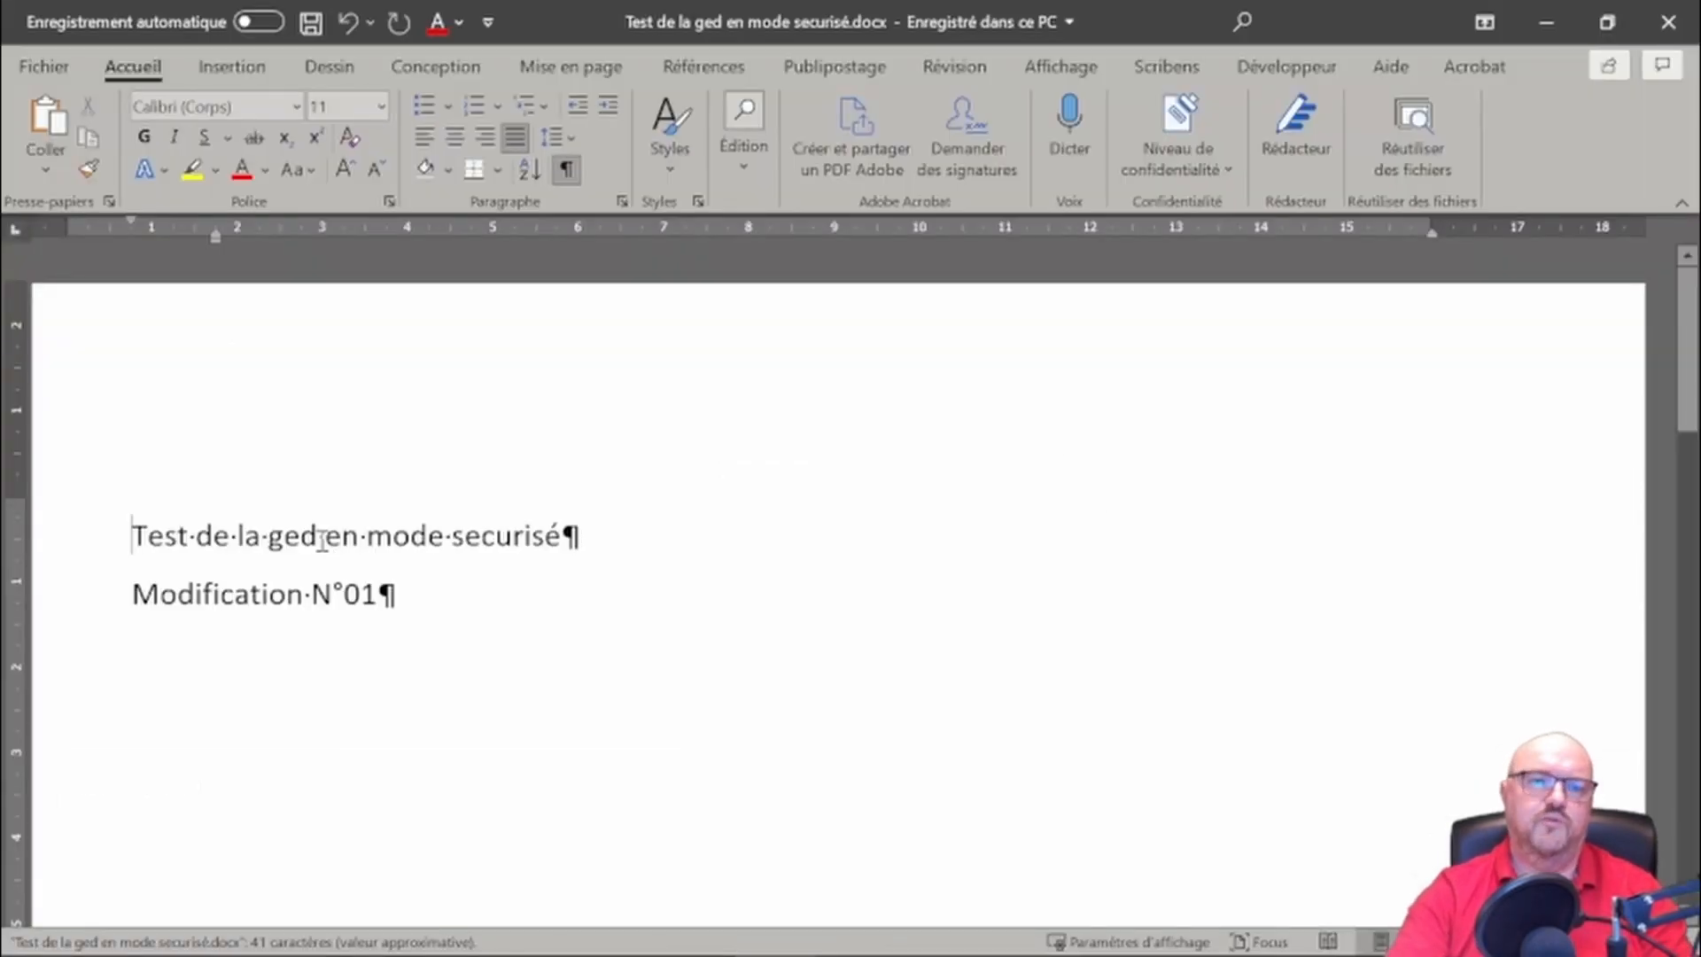
Duplicate the line "Modification N°01" below itself, change the copy to "Modification N°02", then save and close the document
left_click_drag(120, 589, 437, 588)
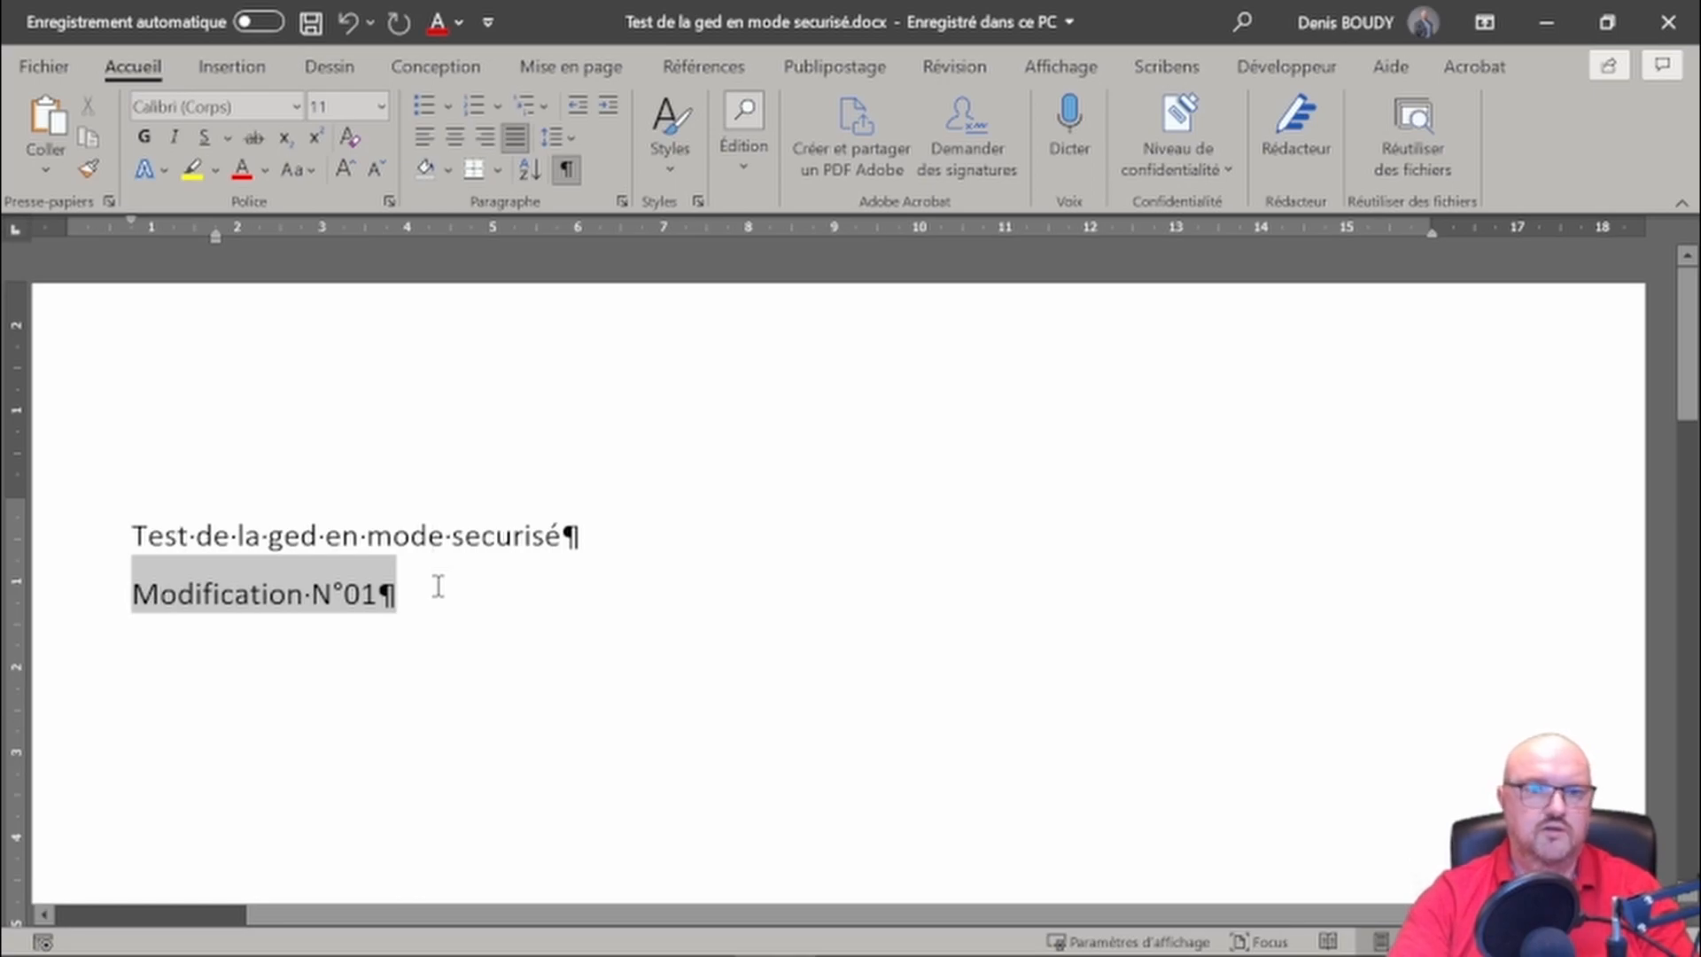
left_click(437, 587)
key("ctrl+v")
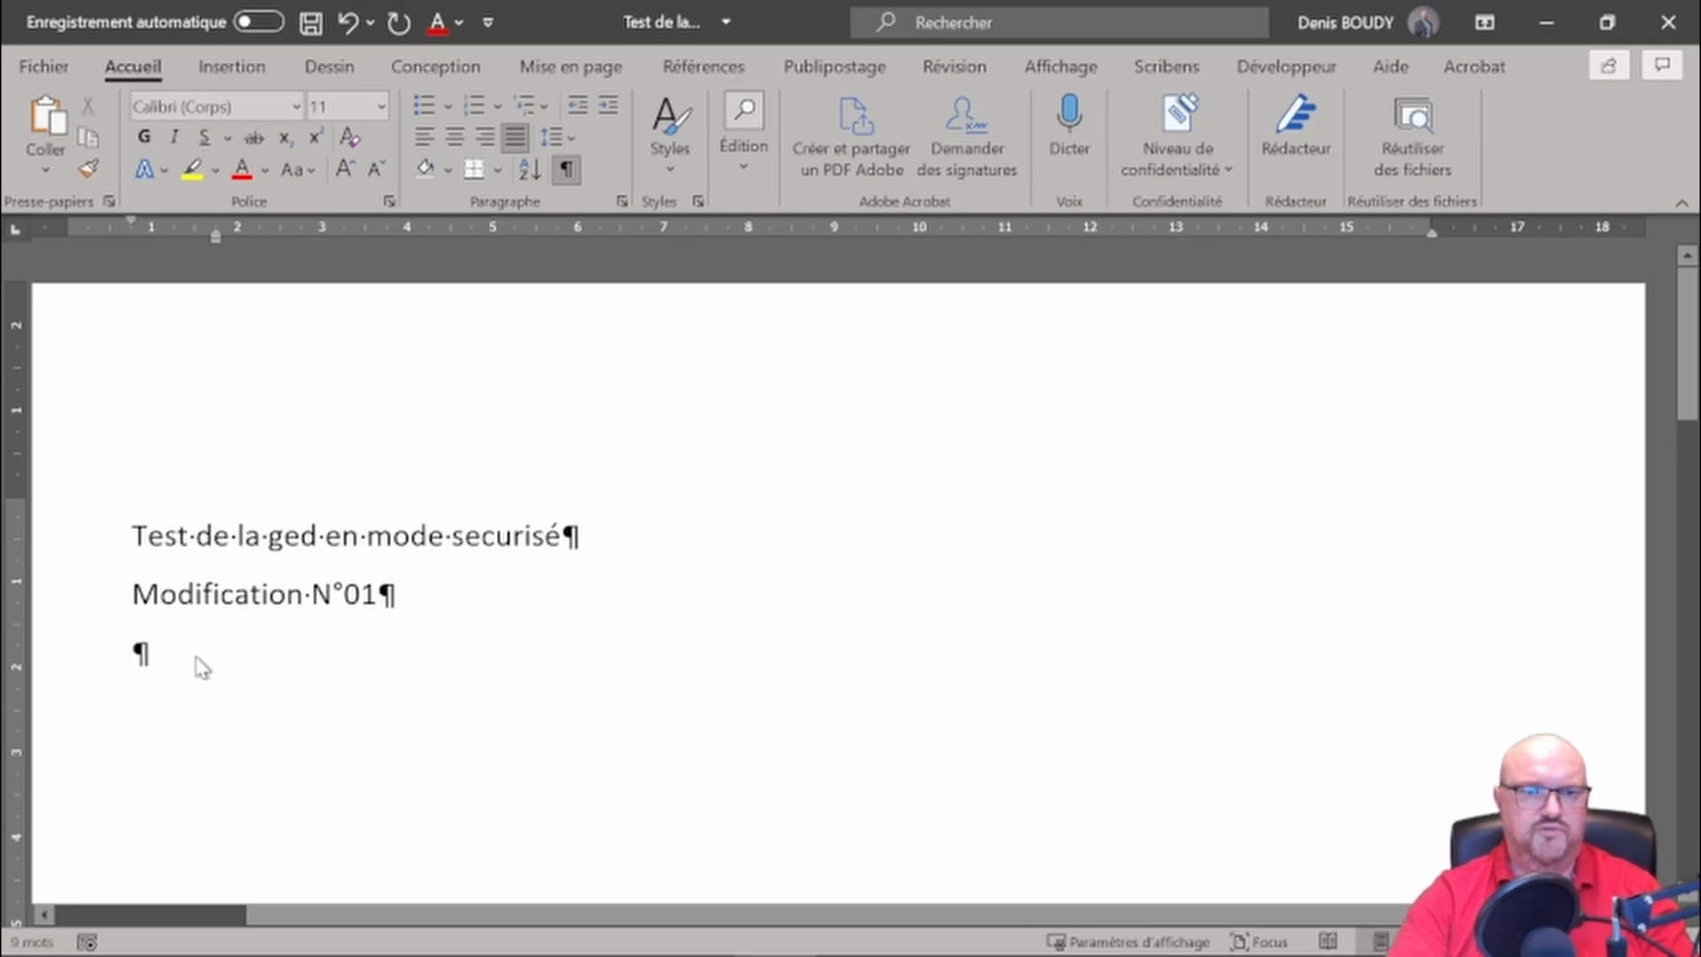
type("Modification N°01")
left_click_drag(378, 653, 361, 652)
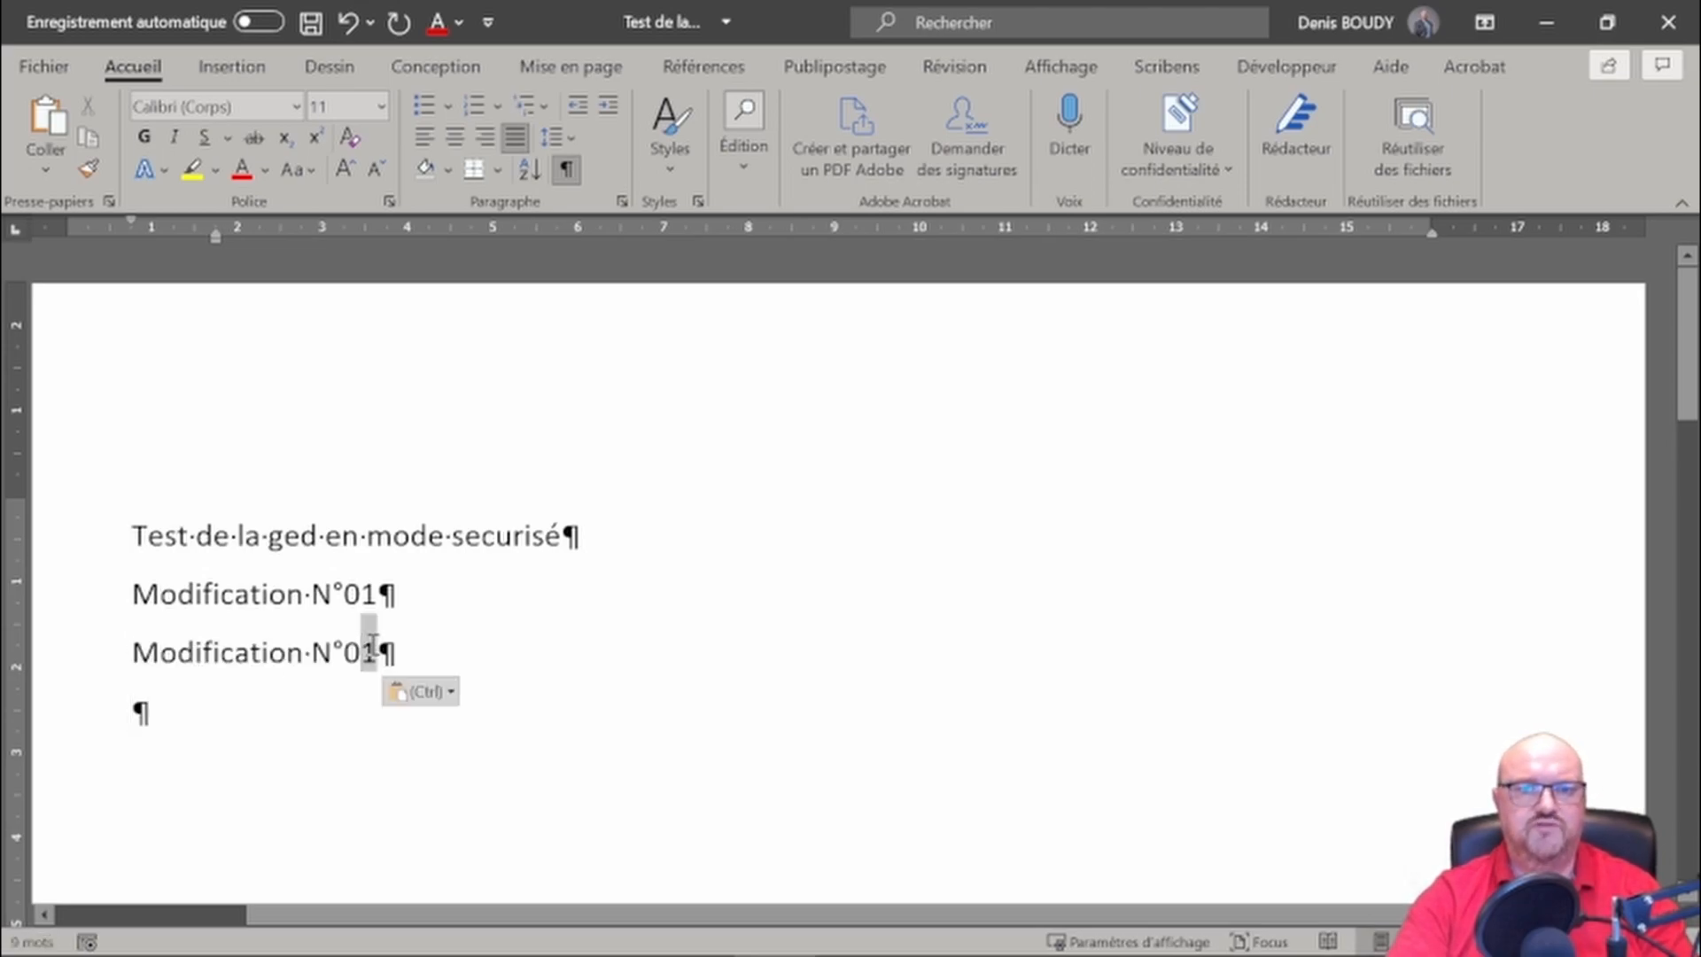
key("BackSpace")
type("2")
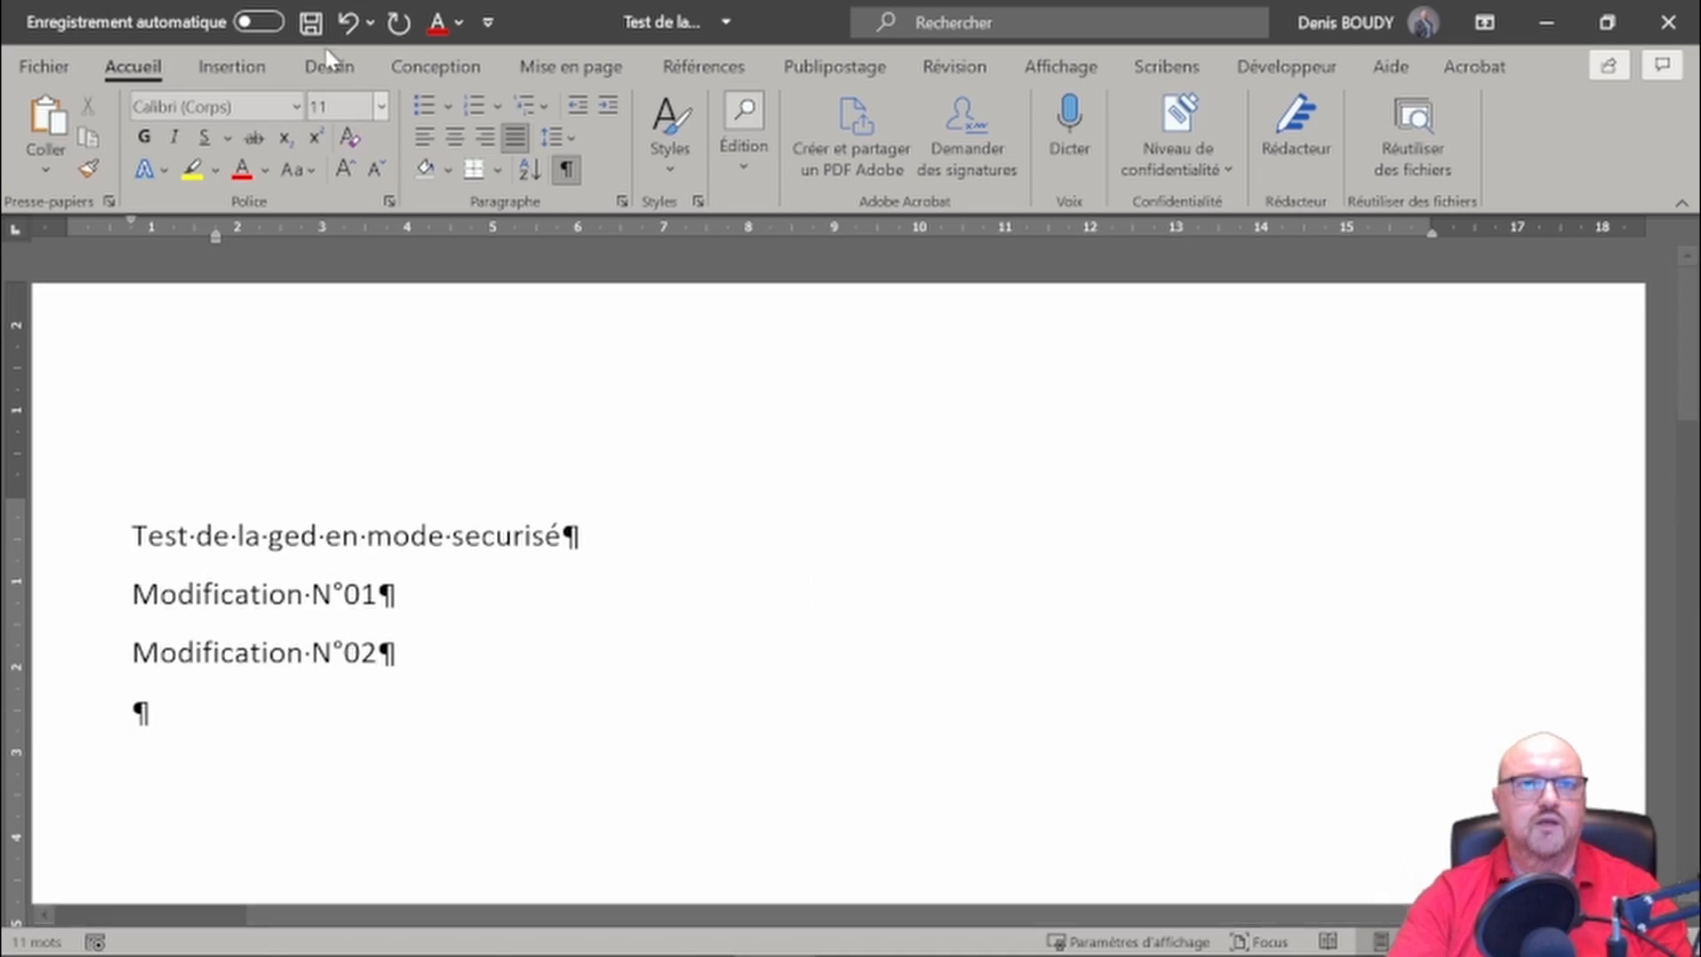
left_click(311, 22)
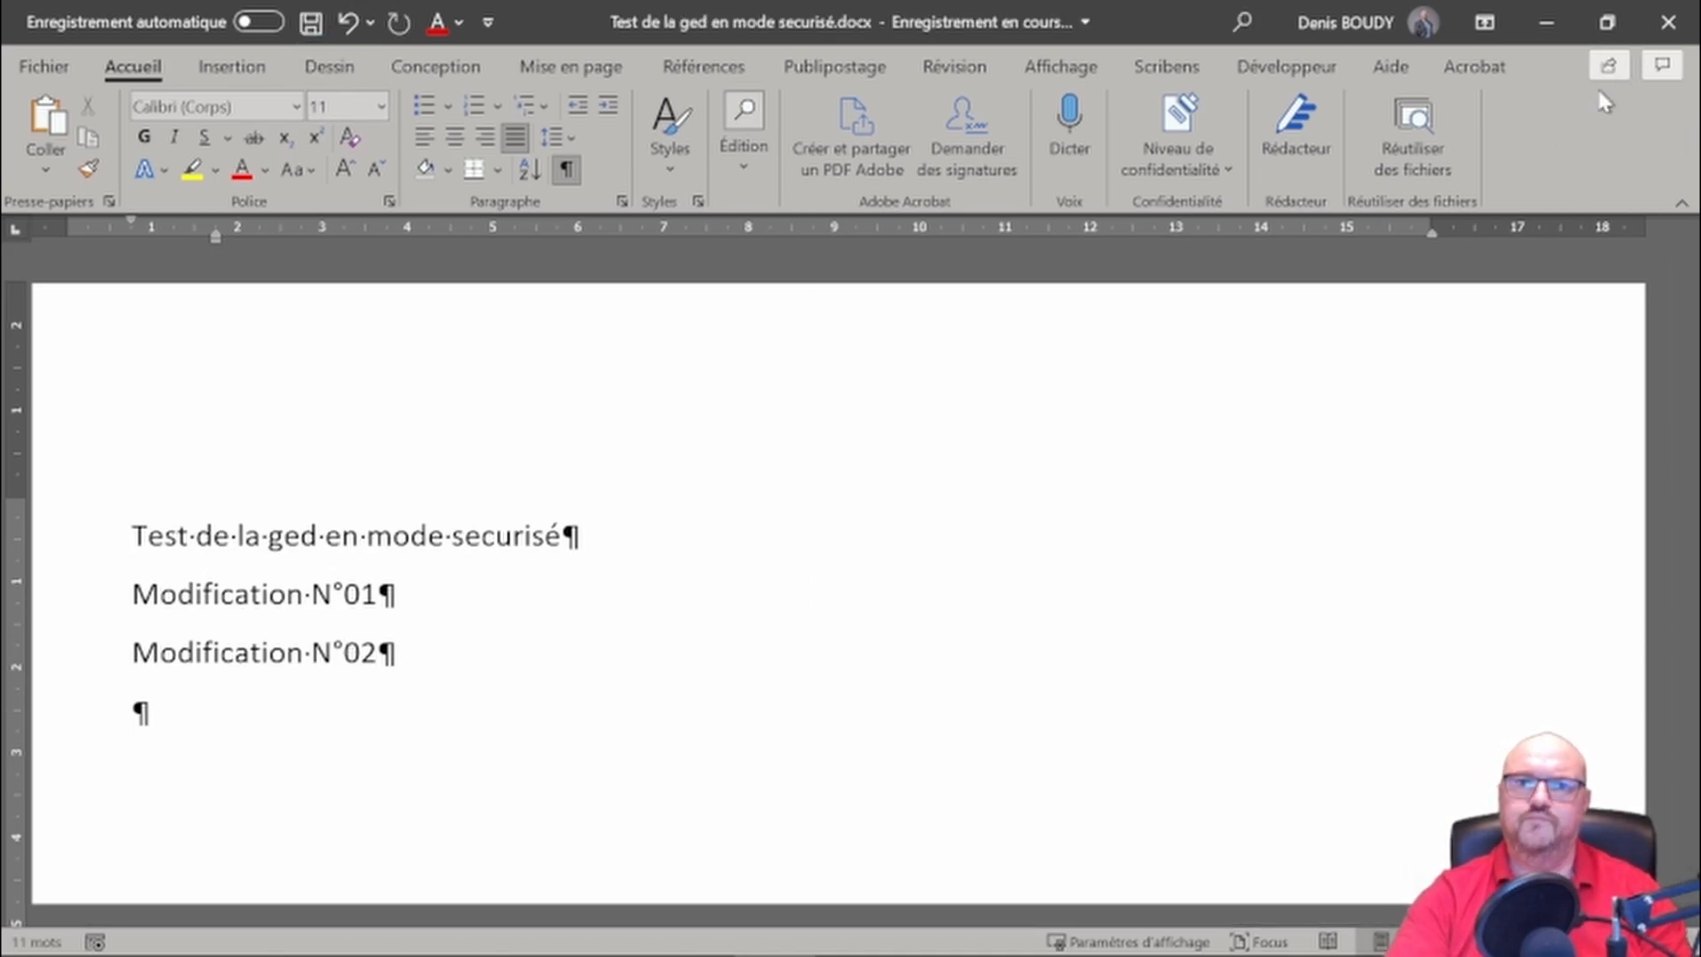
left_click(1668, 25)
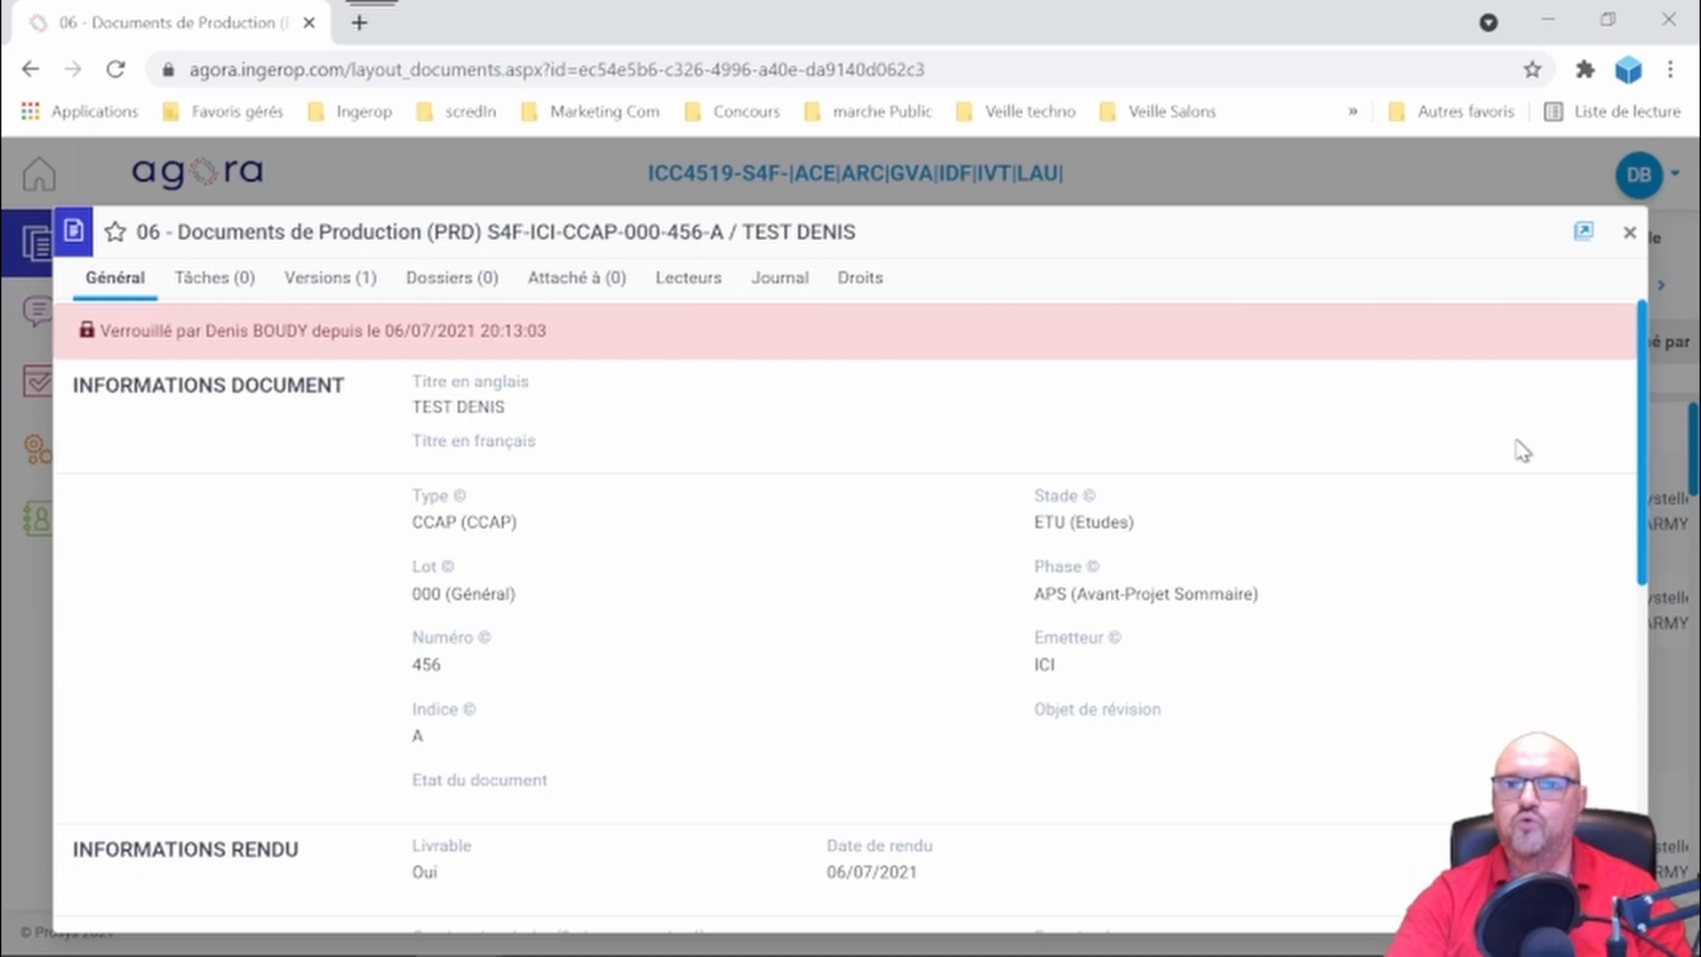
Save the modified .docx.scred file back to Agora from the Fichiers section and check its updated file entry
scroll(1643, 637, "down", 8)
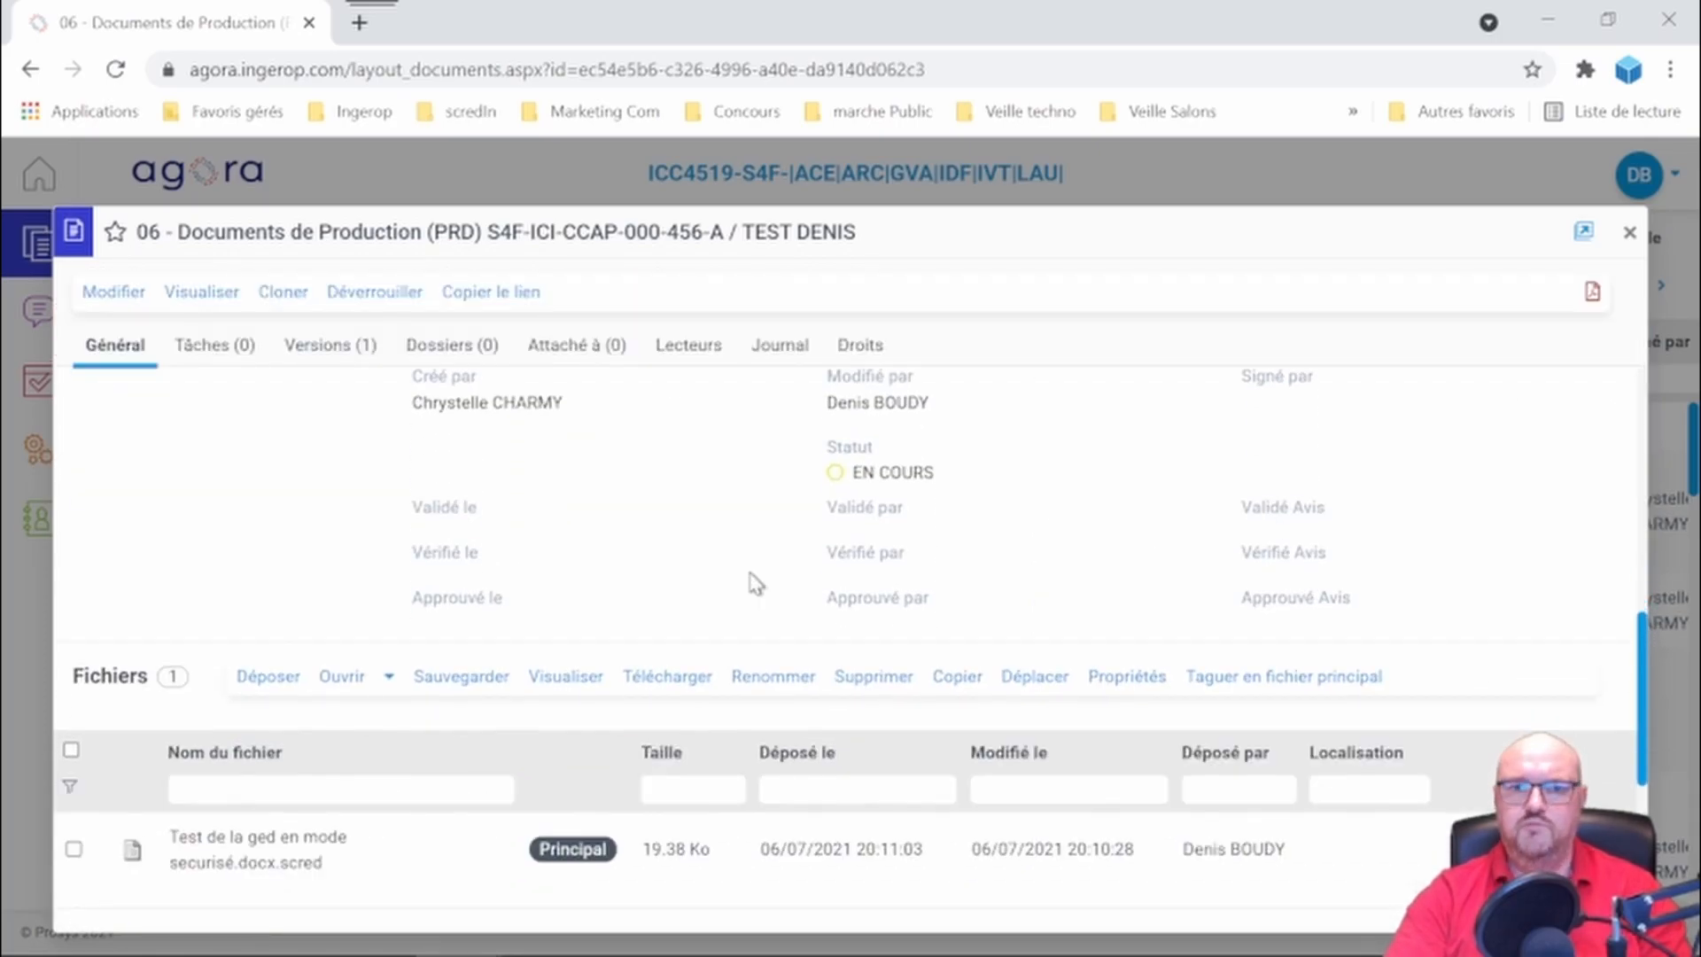
left_click(455, 677)
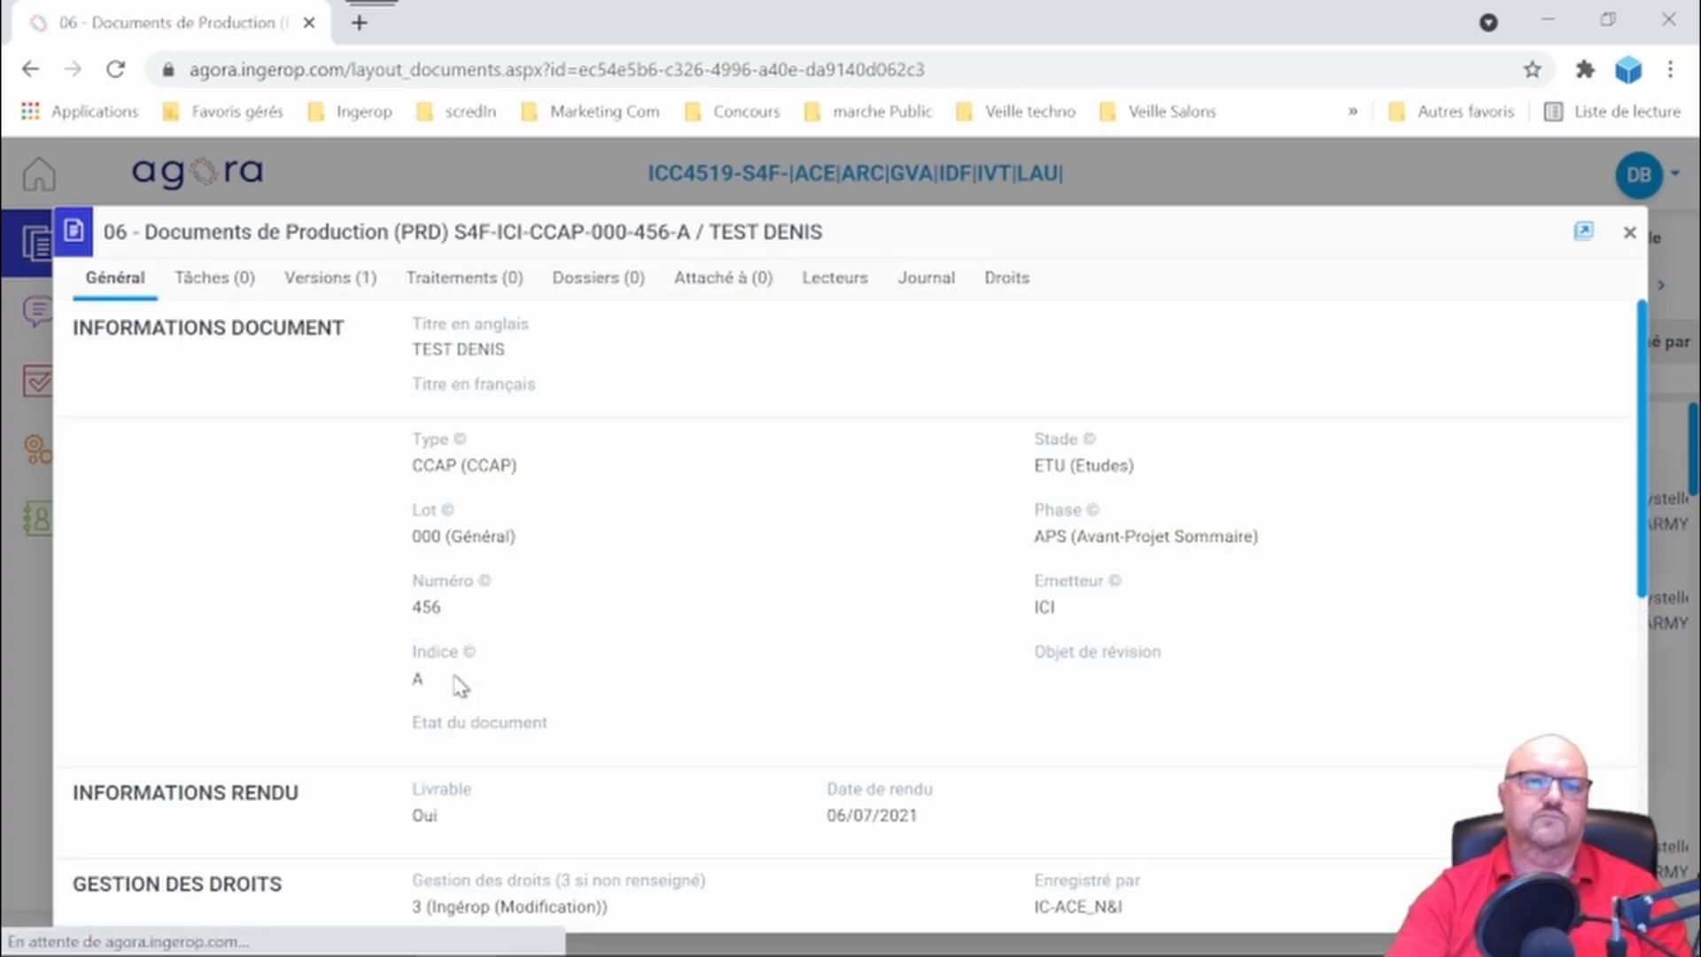
scroll(550, 660, "down", 9)
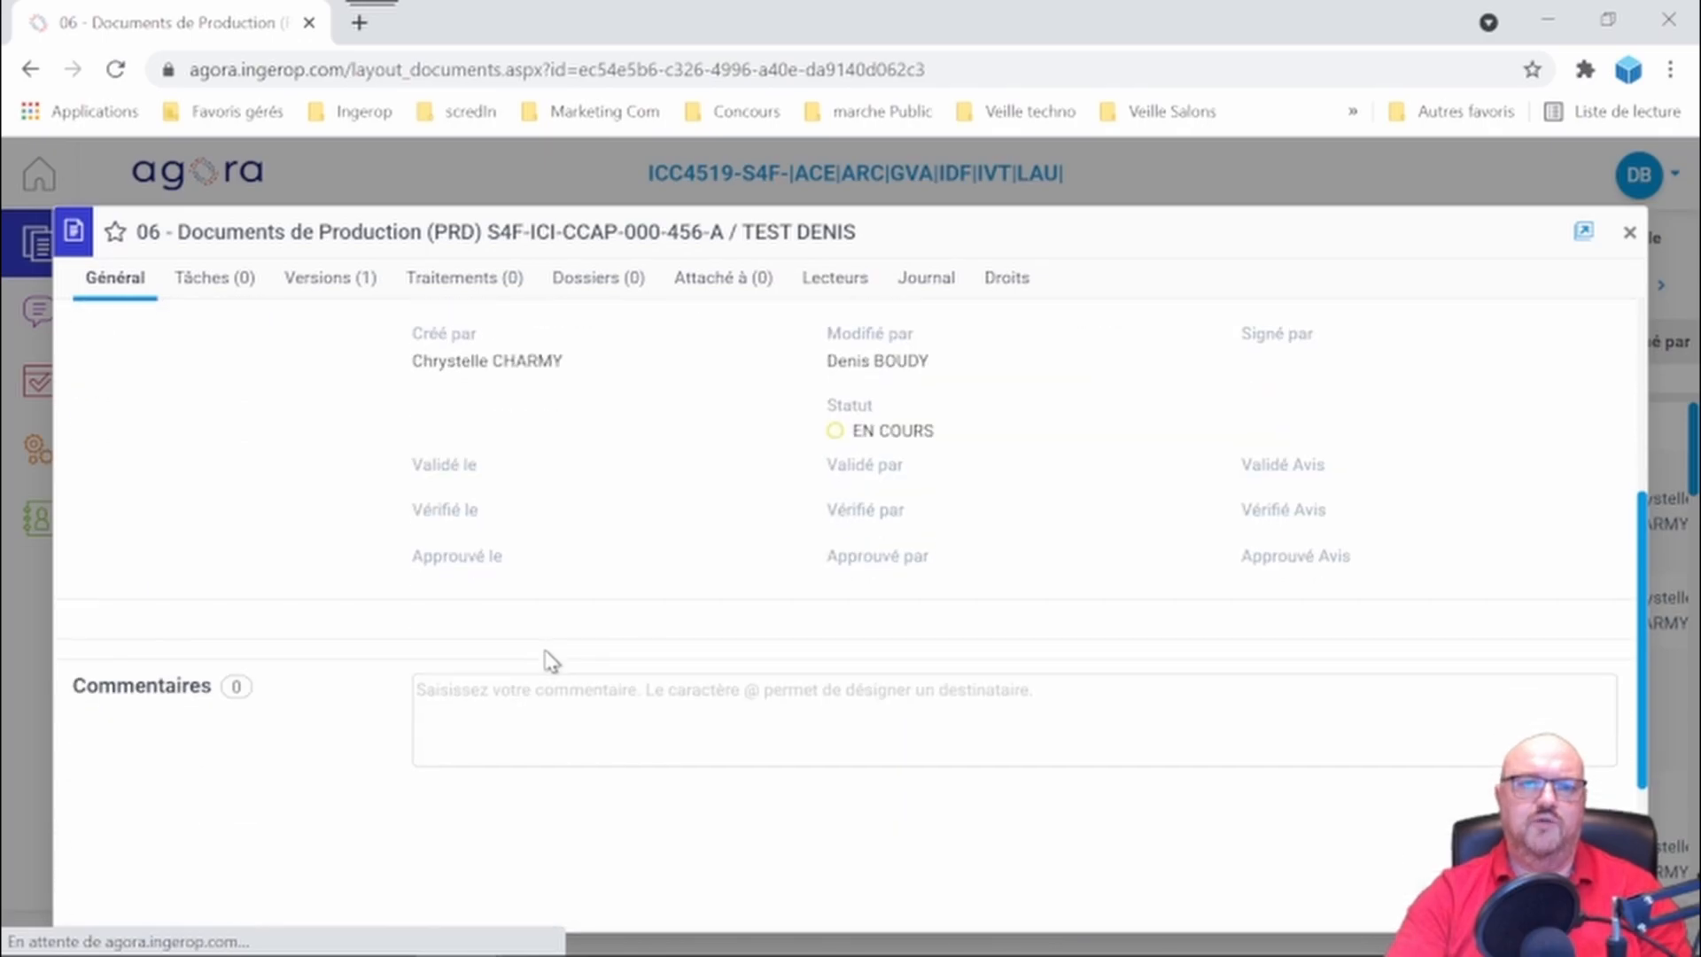
scroll(618, 639, "down", 5)
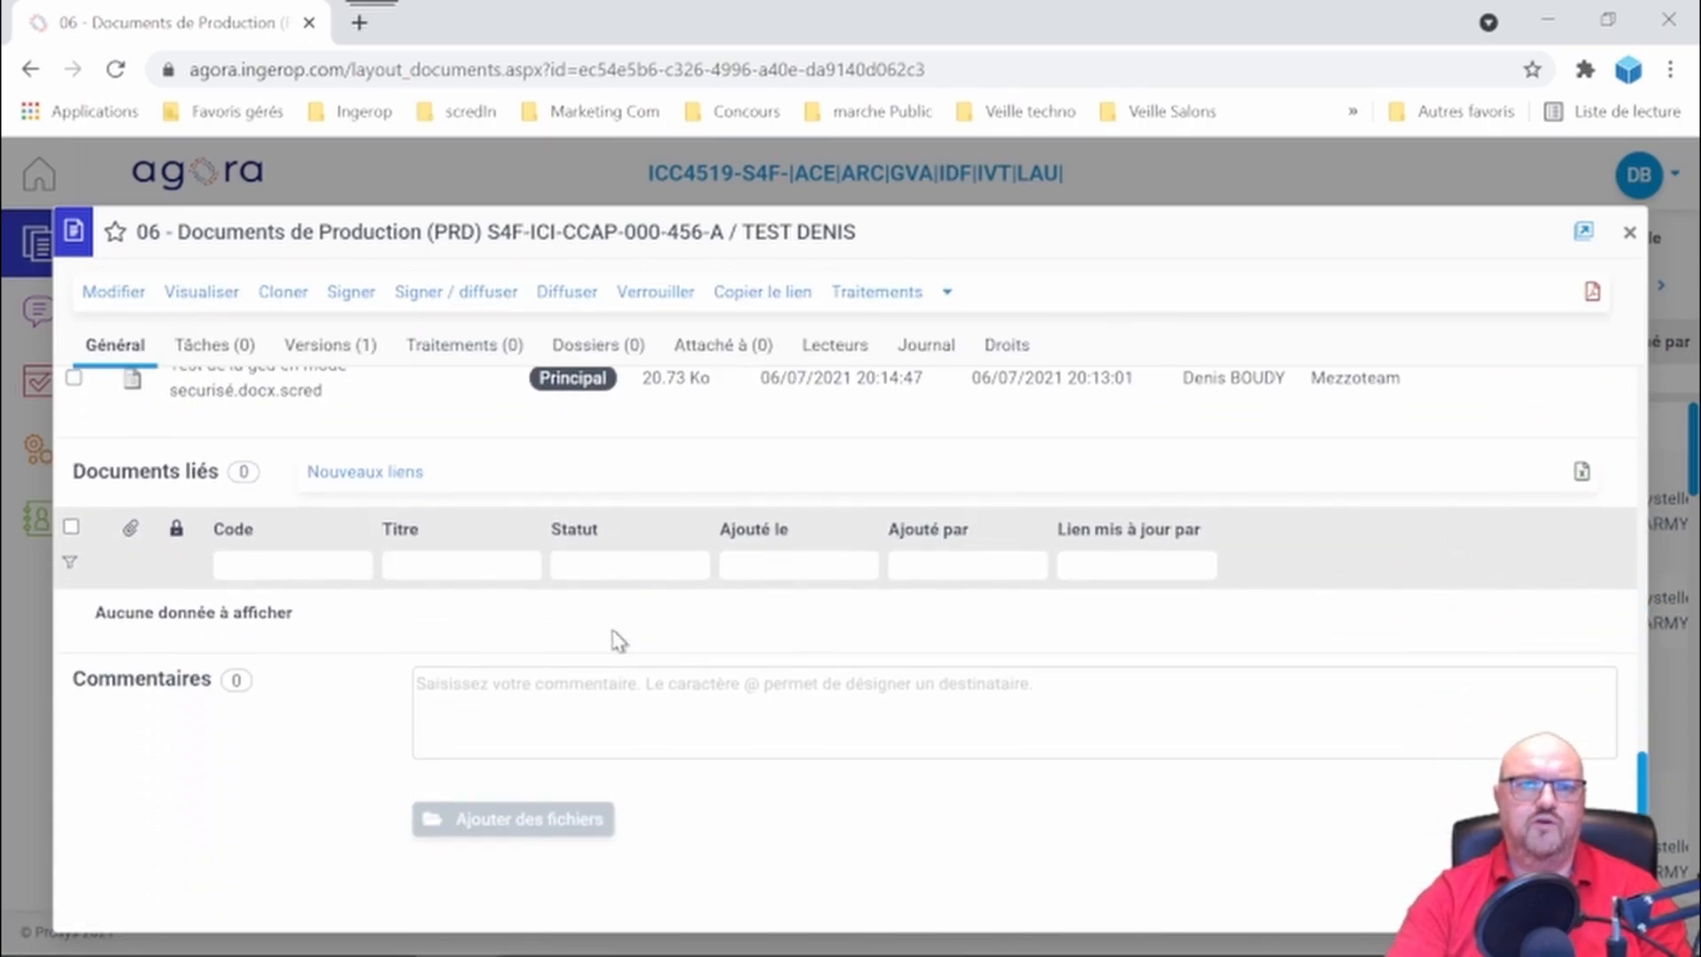
scroll(618, 639, "up", 4)
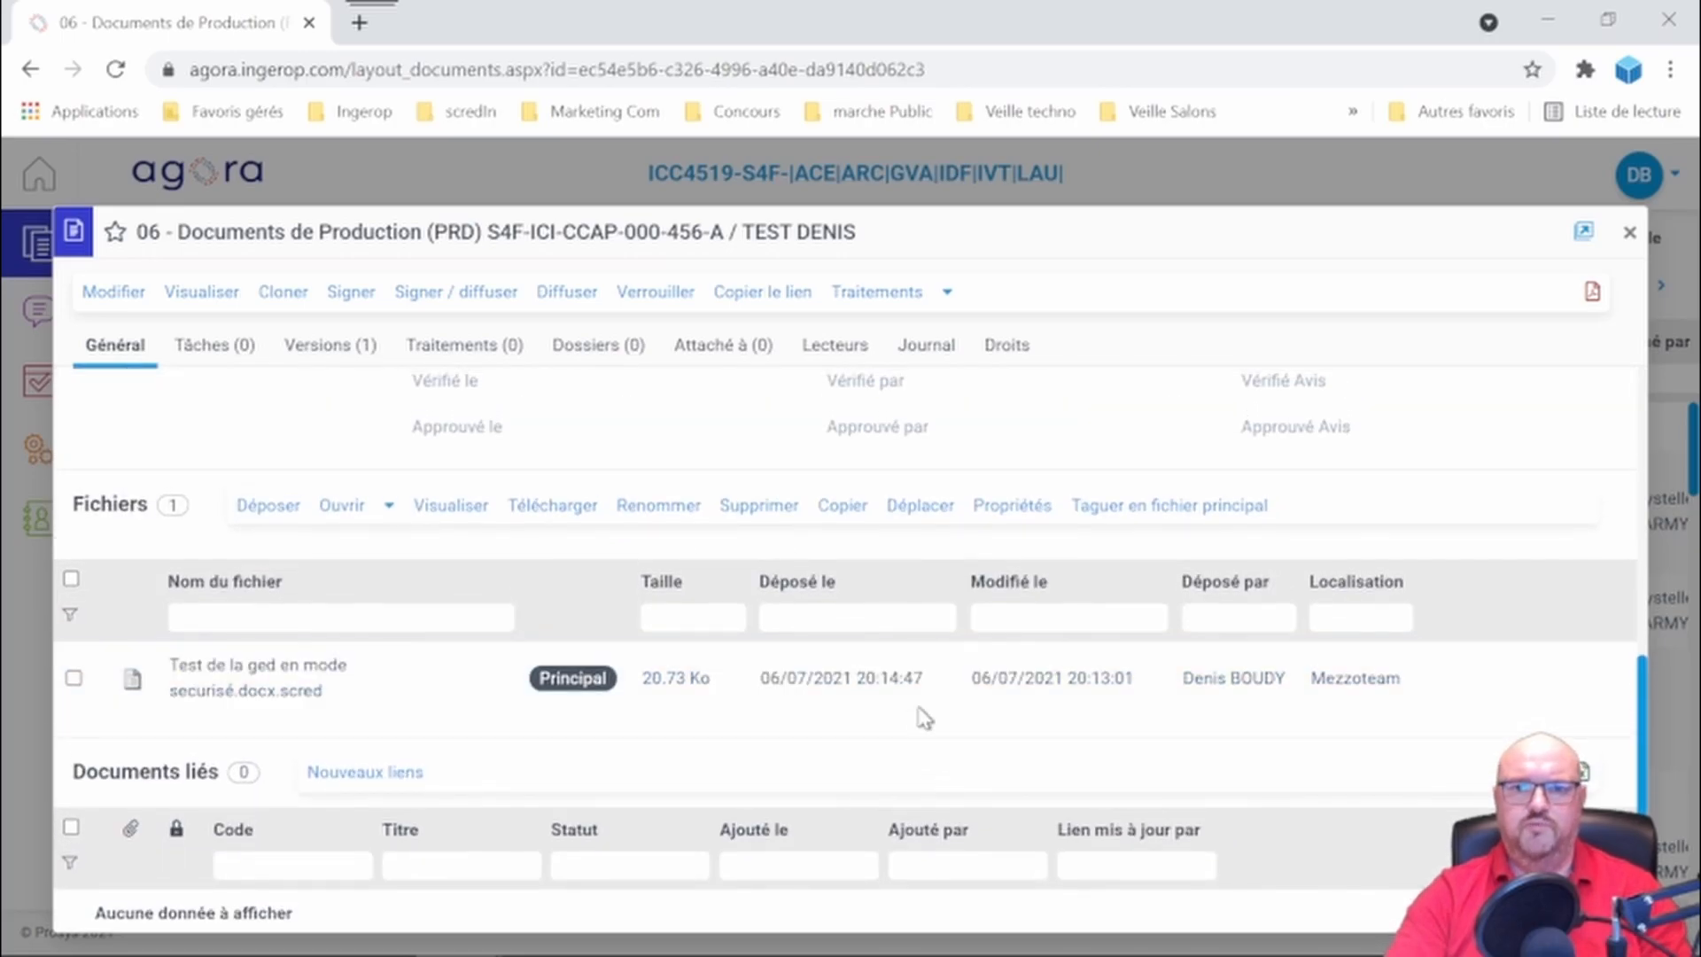
Select Test de la ged en mode securisé.docx.scred in the Fichiers section and preview it in Agora's viewer
mouse_move(1453, 954)
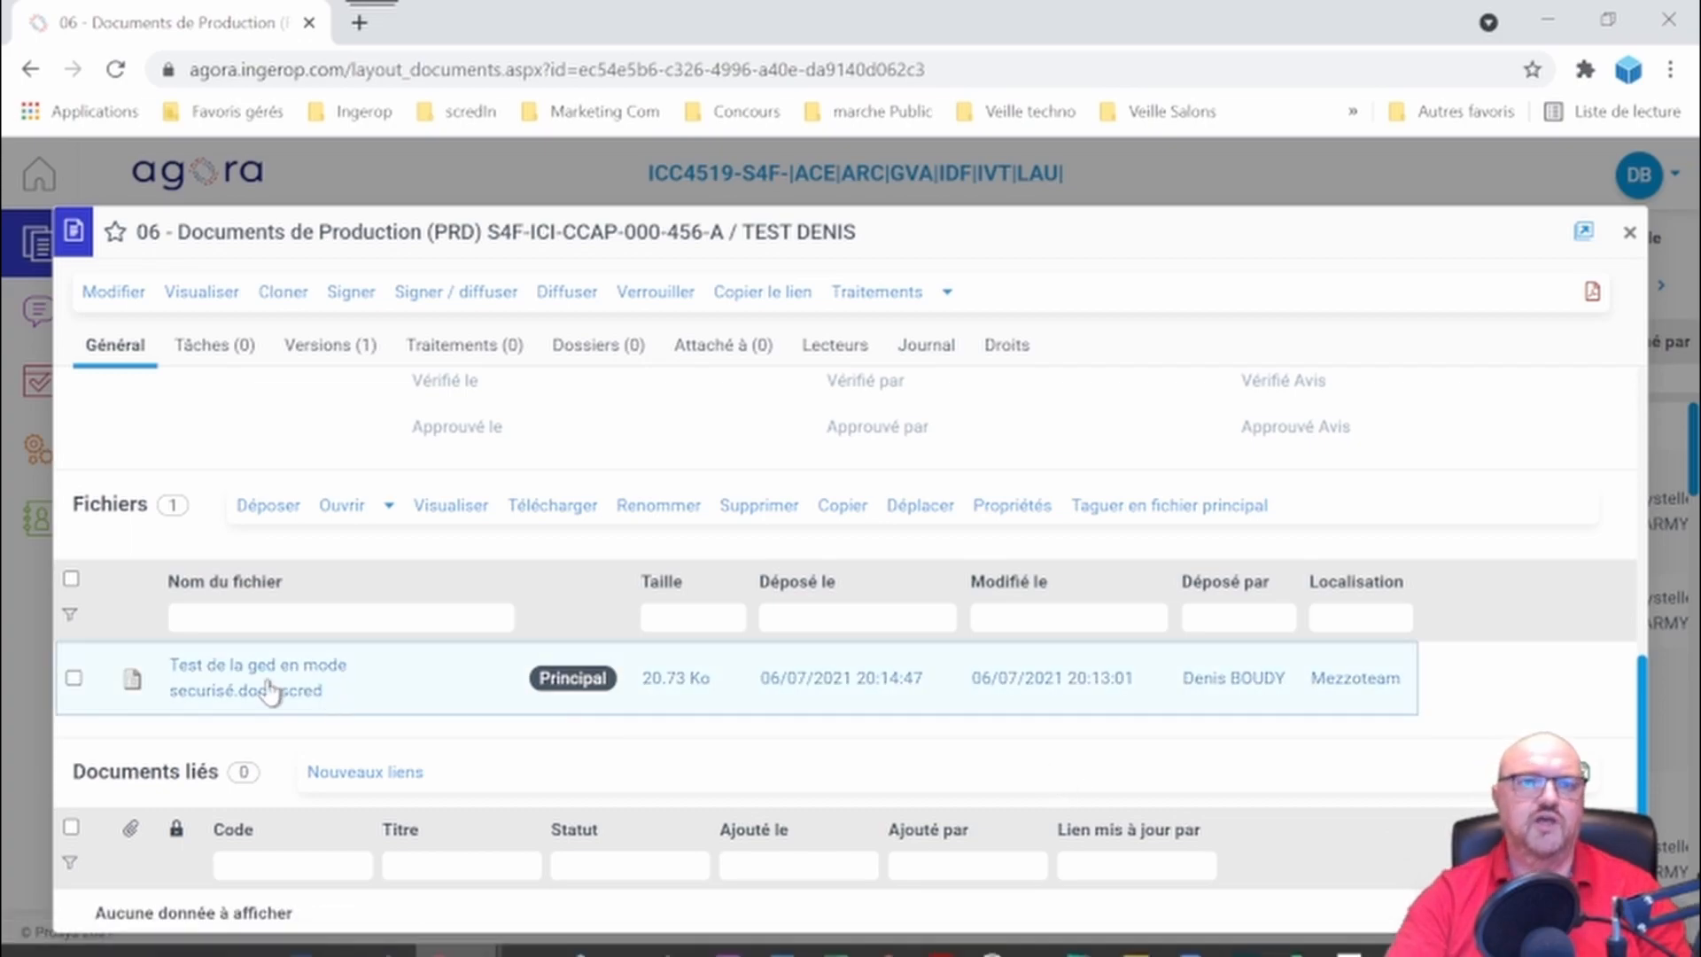
left_click(73, 679)
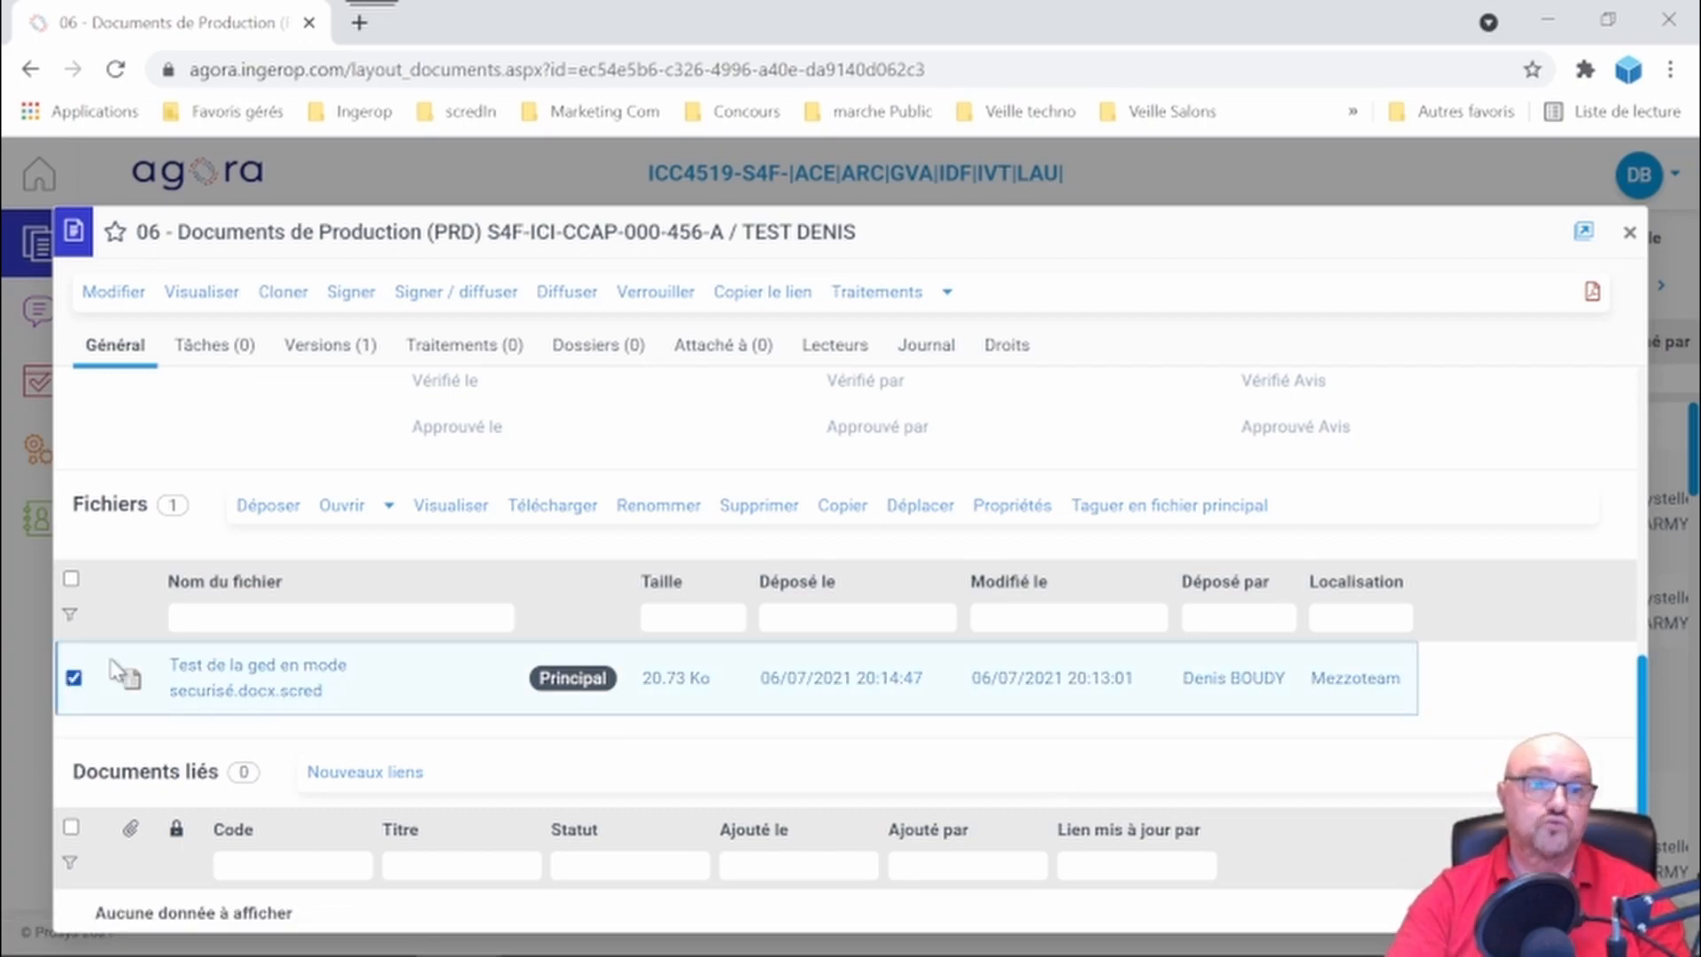
left_click(442, 509)
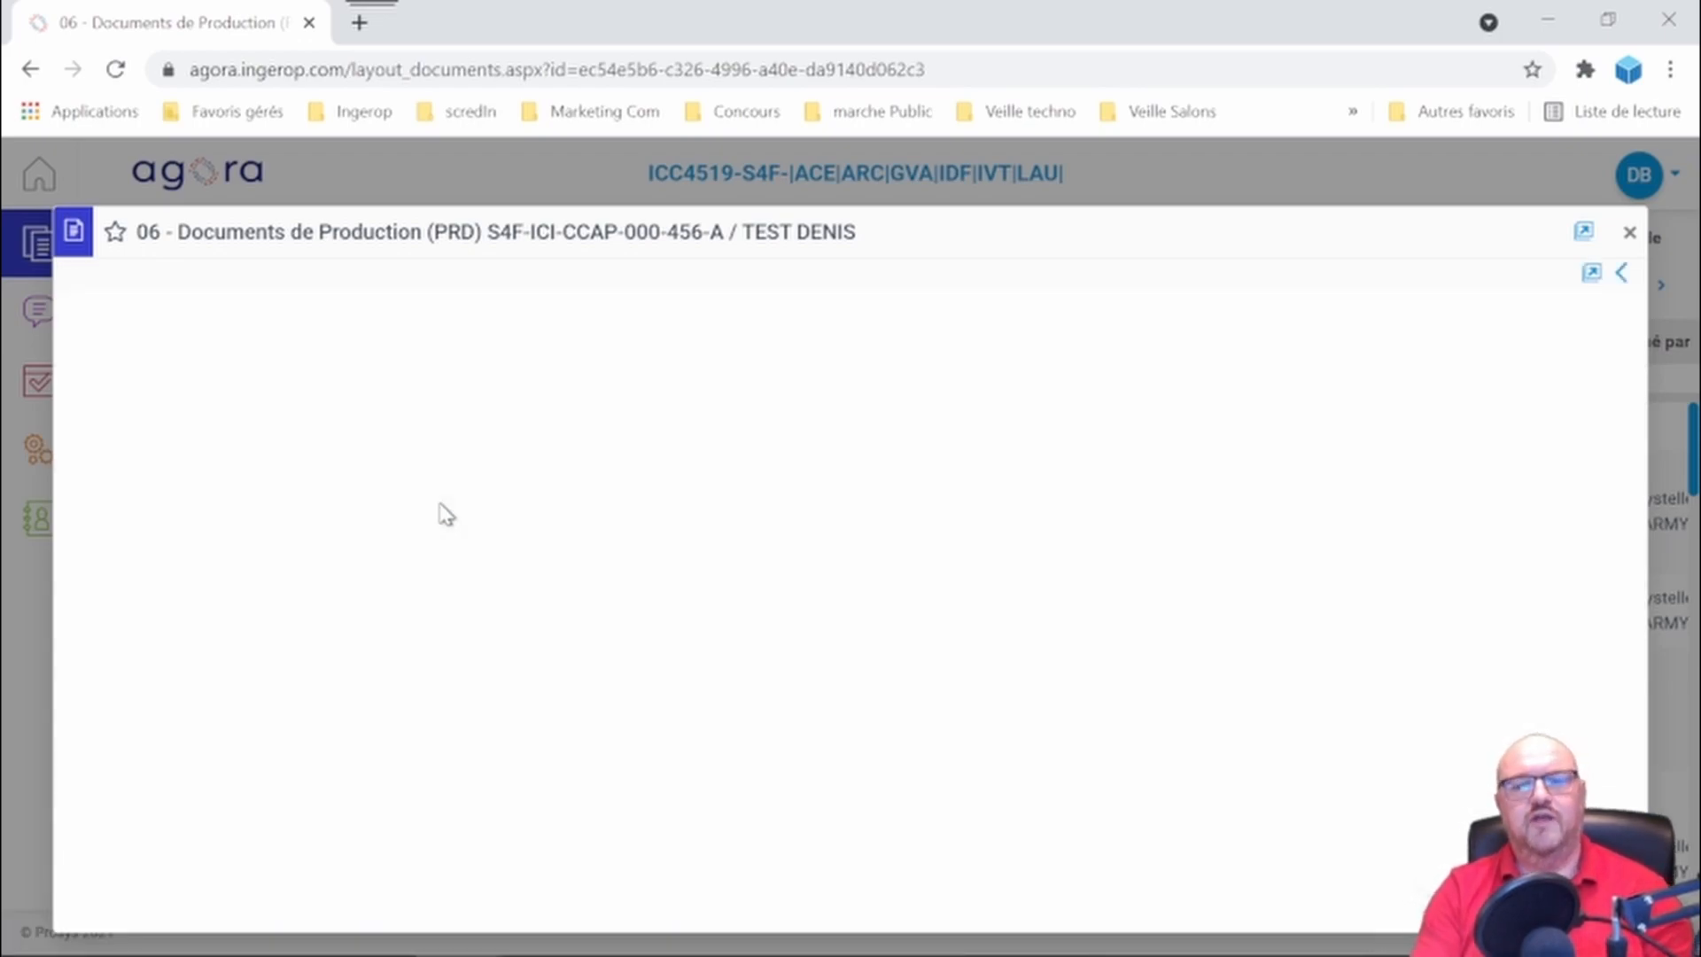